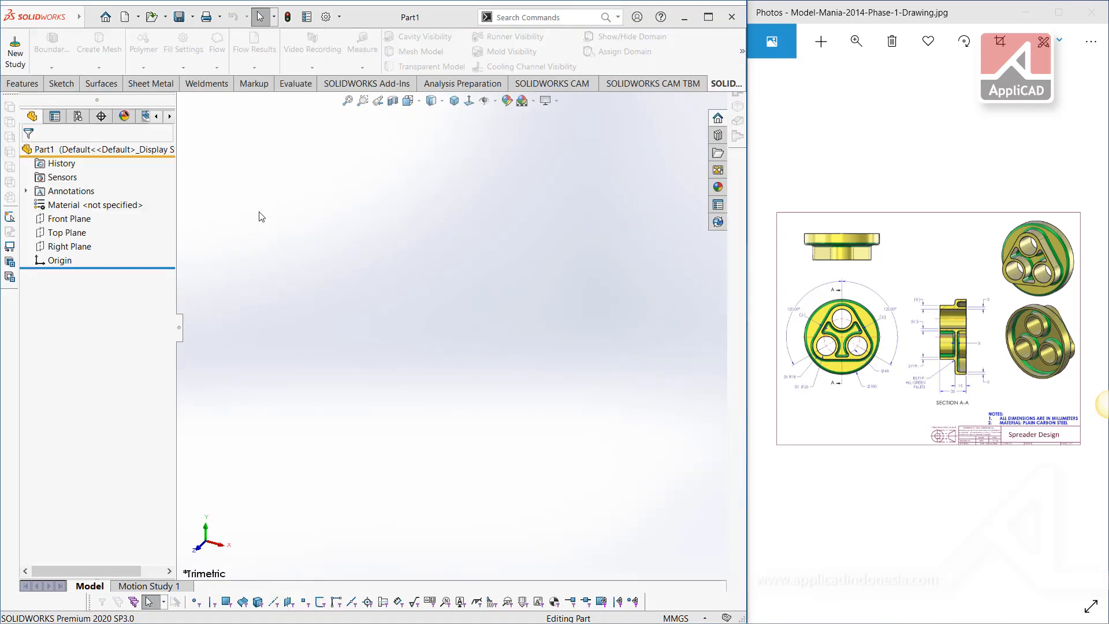
Start a sketch on the Top Plane and draw a circle about 99 mm in diameter centred on the origin.
left_click(60, 234)
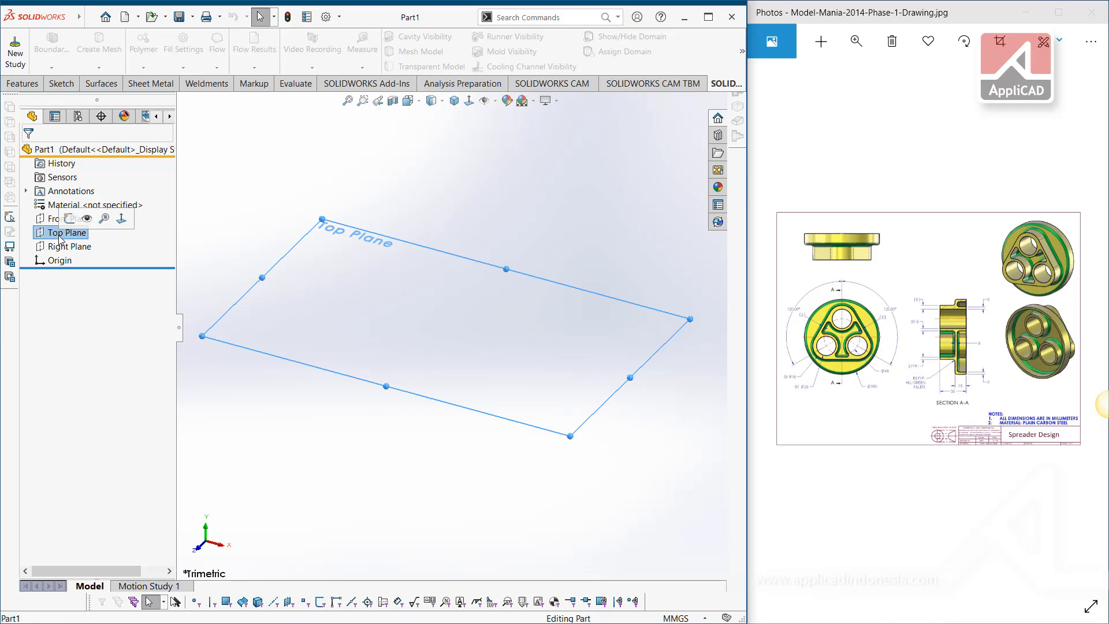
left_click(69, 218)
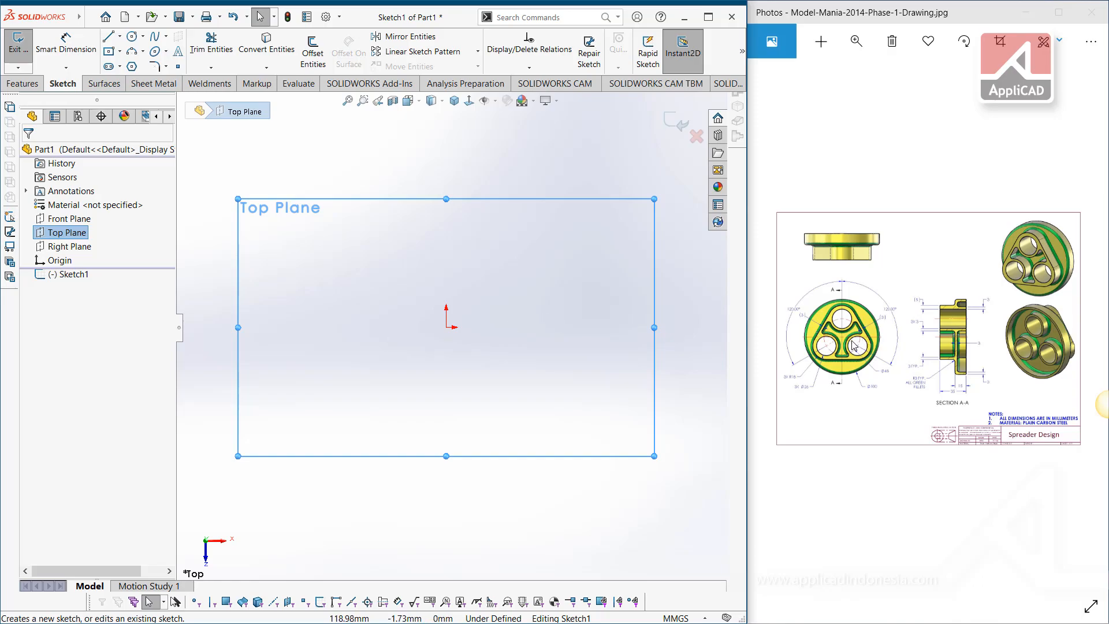
scroll(825, 361, "up", 5)
mouse_move(824, 361)
left_mouse_down()
mouse_move(889, 350)
mouse_move(925, 329)
left_mouse_up()
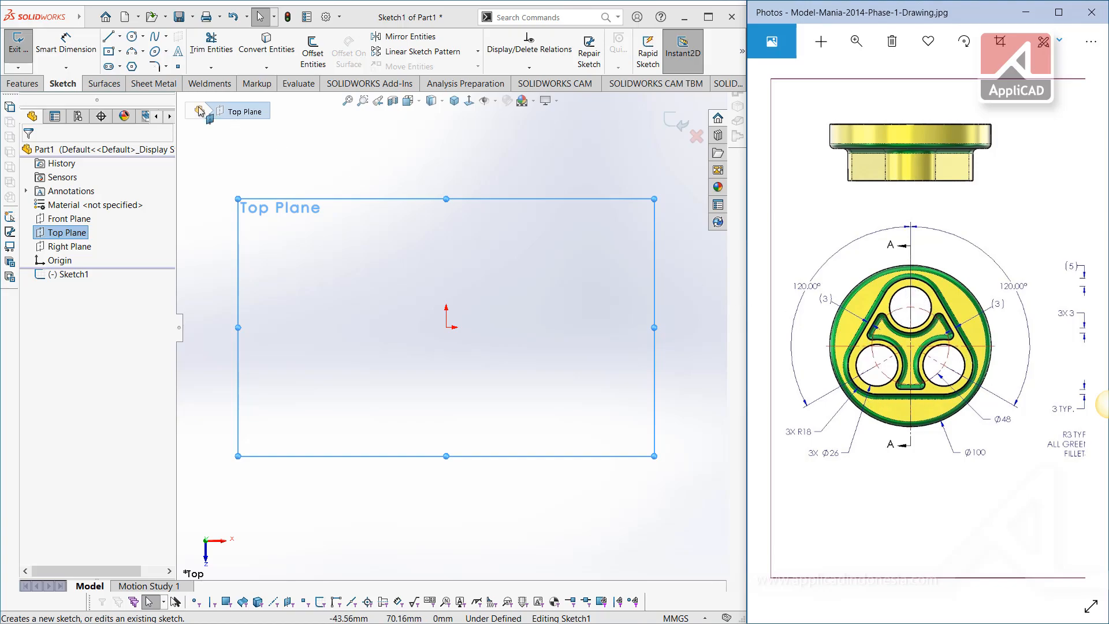
left_click(131, 36)
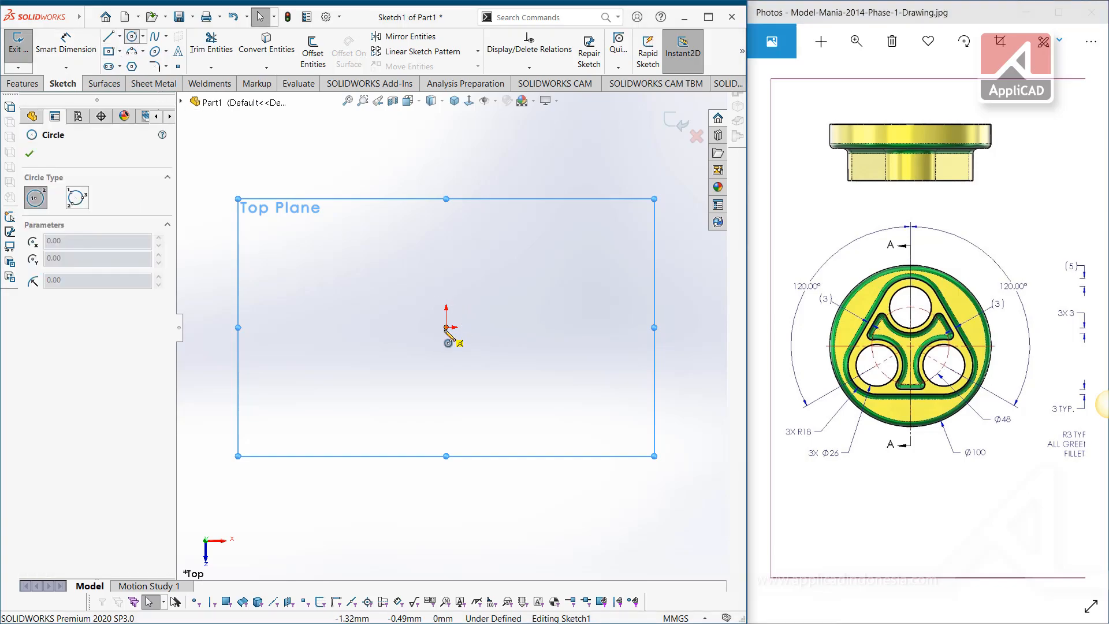
left_click(446, 327)
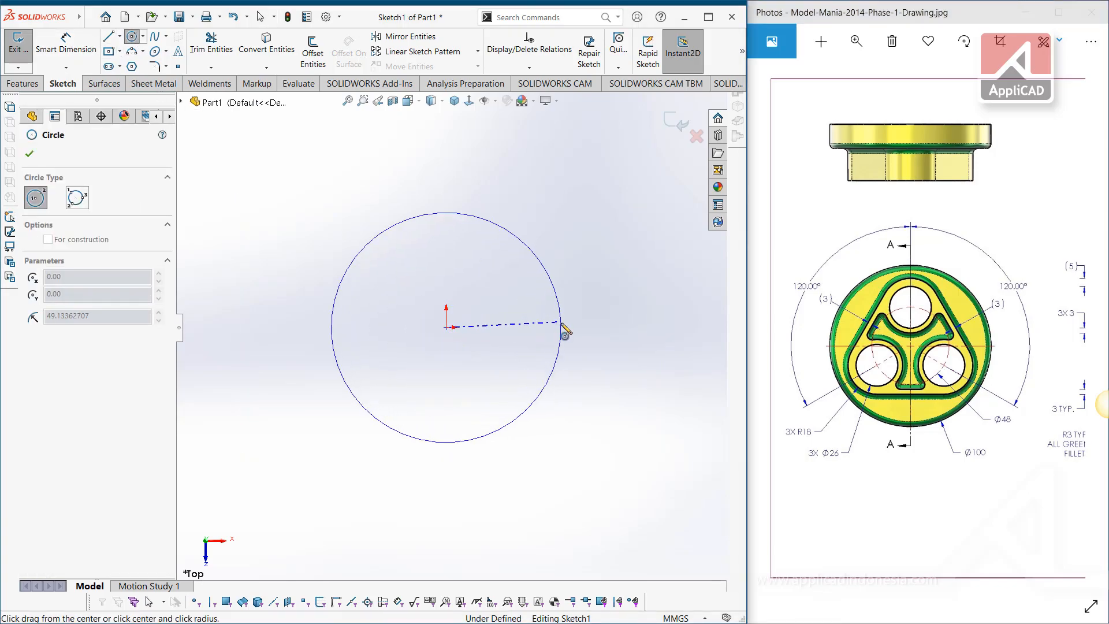
left_click(563, 334)
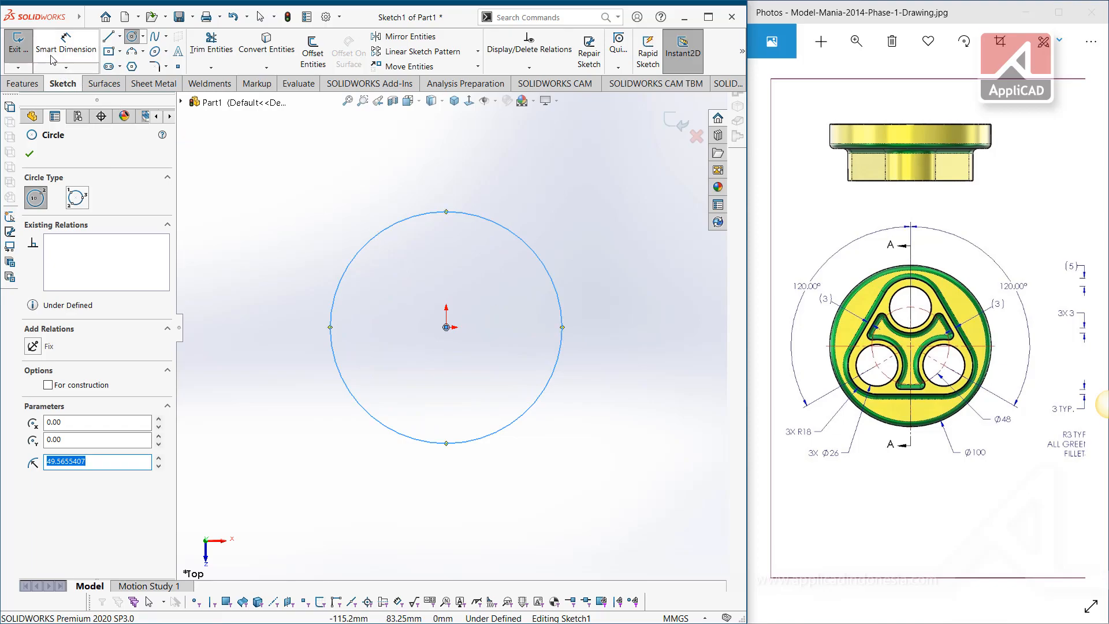
Dimension the circle's diameter to 100 mm.
left_click(66, 45)
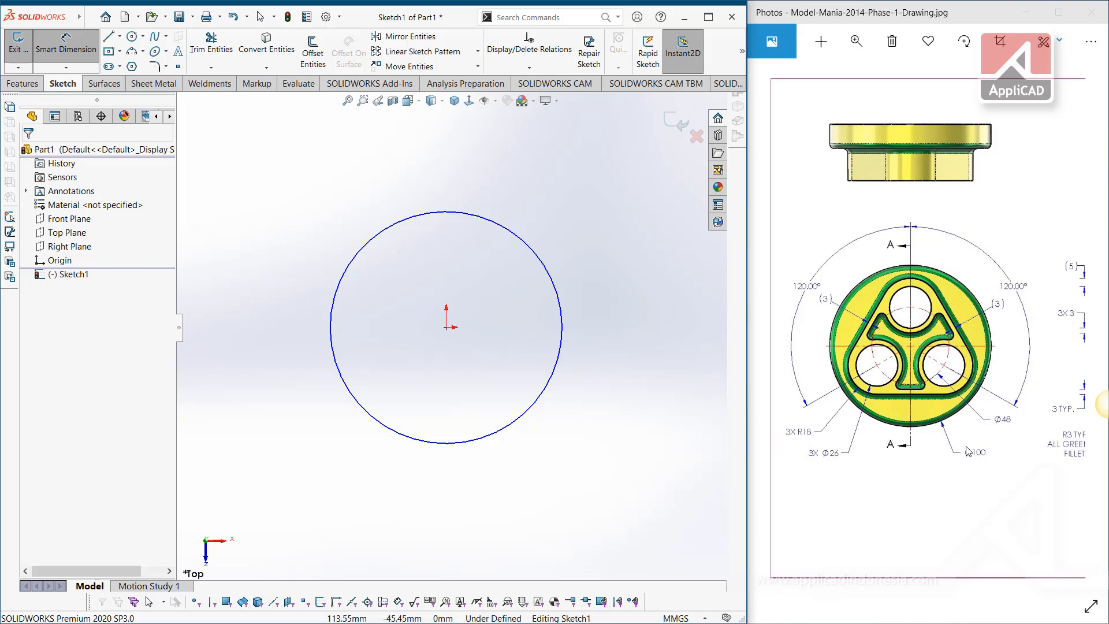
left_click(561, 297)
left_click(606, 262)
type("100")
key("Return")
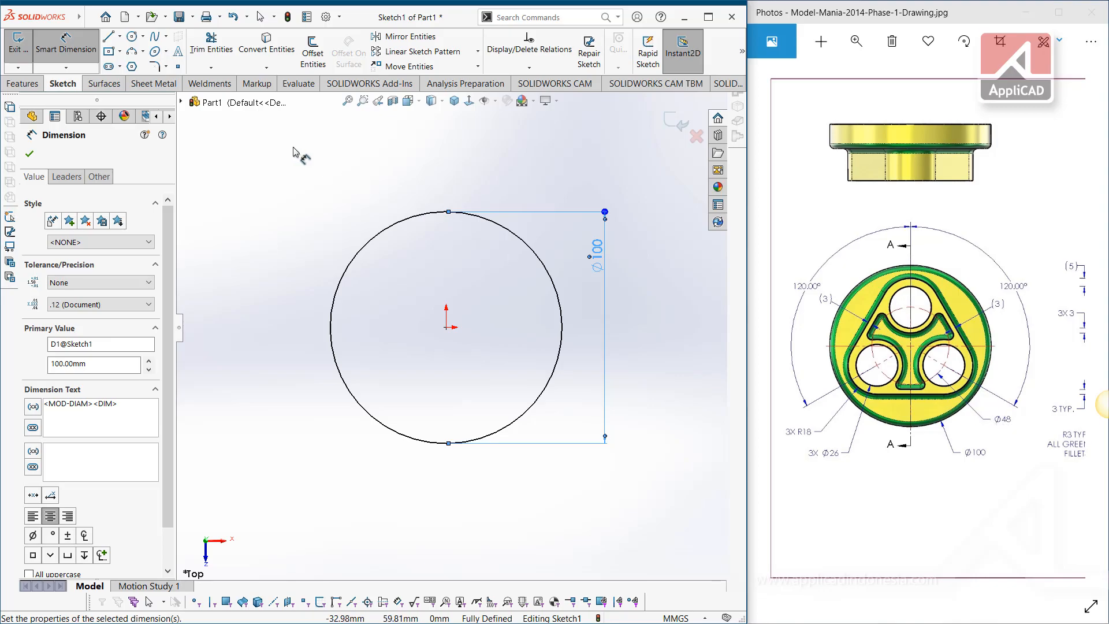
Draw a construction circle of about 24 mm radius centred on the origin, inside the 100 mm circle.
left_click(144, 37)
left_click(155, 52)
left_click(446, 327)
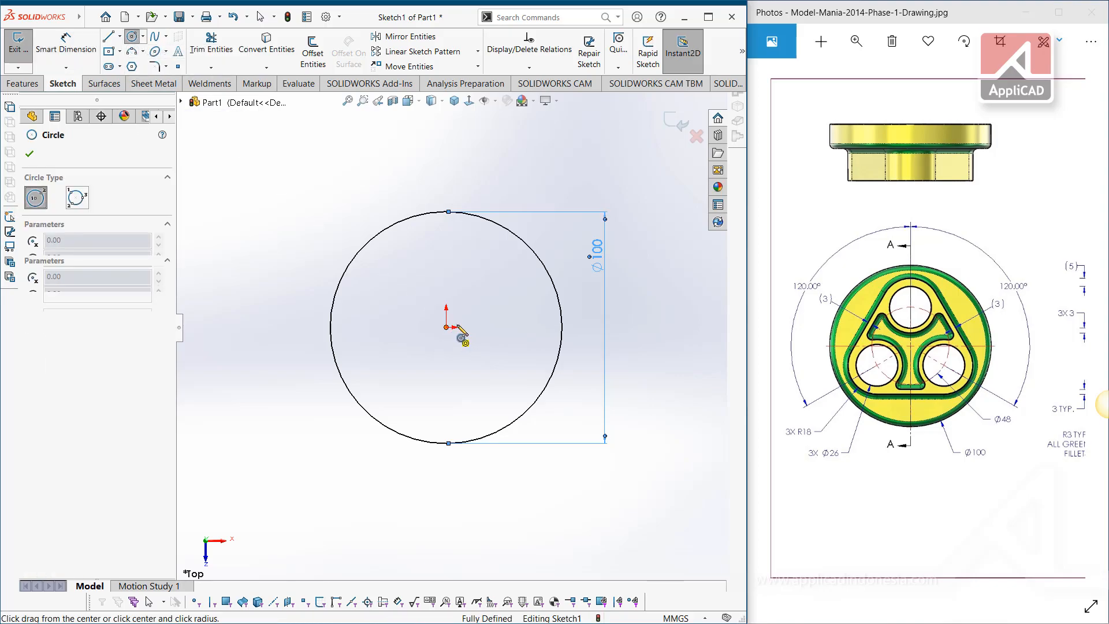
left_click(493, 297)
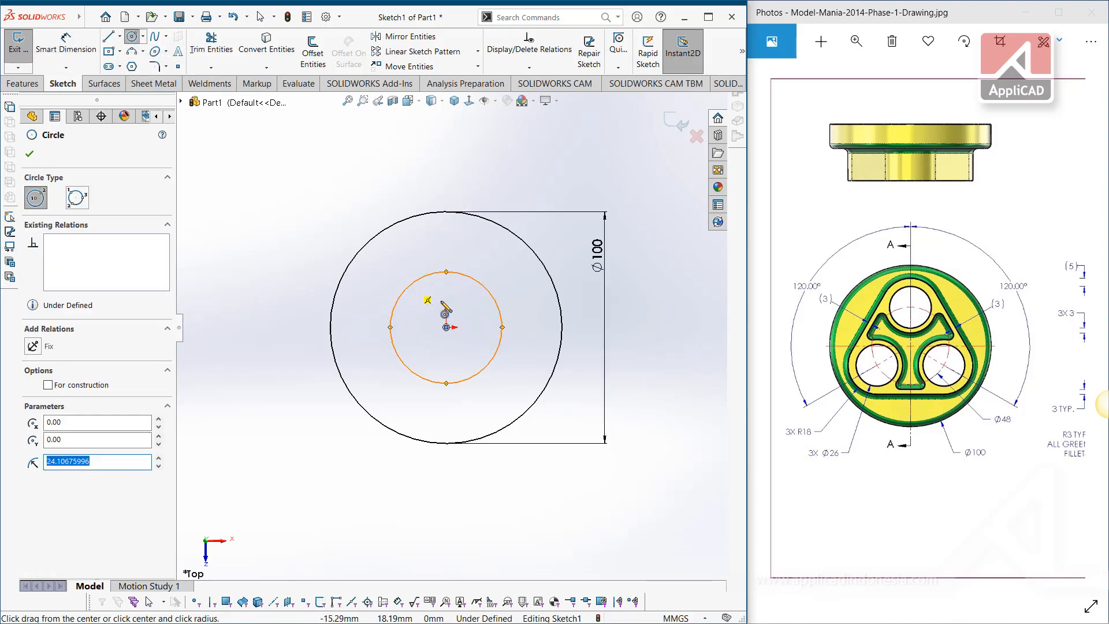
left_click(72, 386)
Dimension the construction circle's diameter to 48 mm.
left_click(65, 45)
left_click(486, 371)
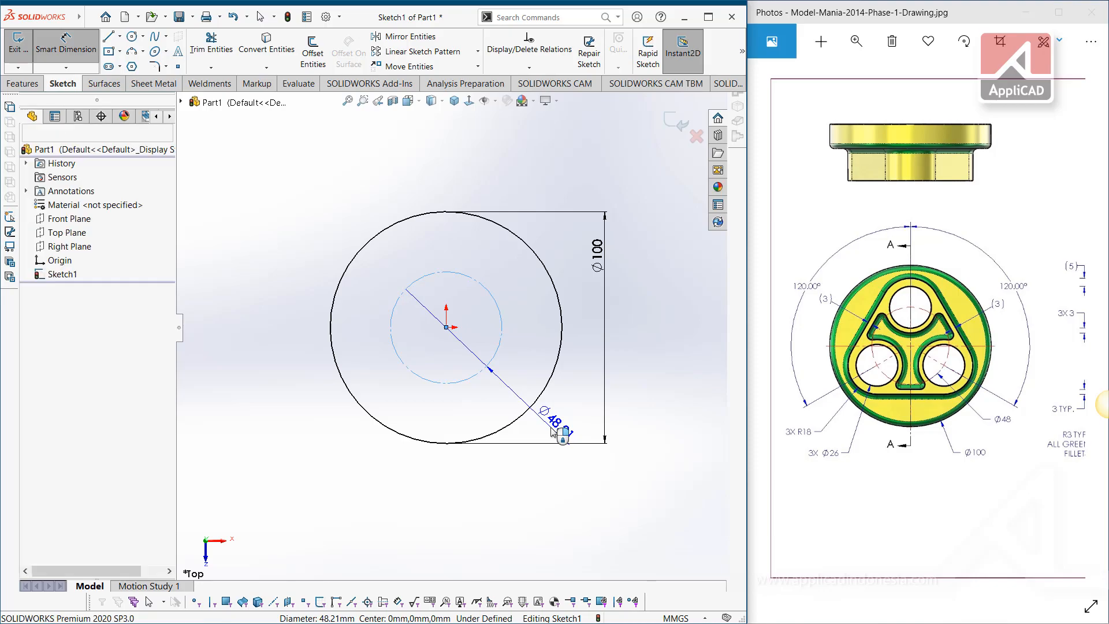
left_click(555, 430)
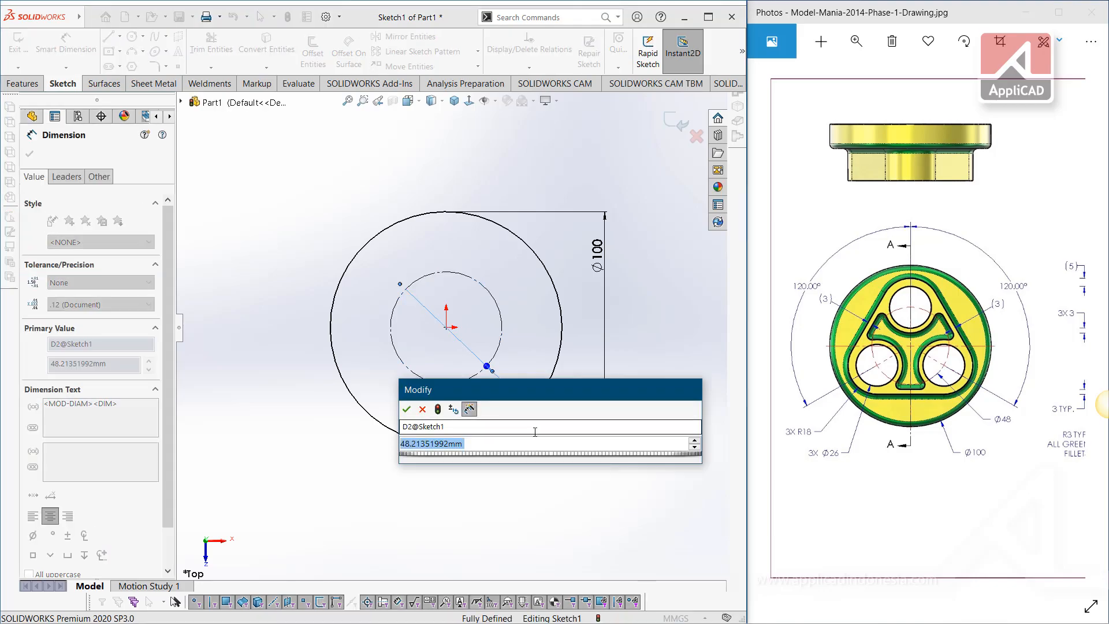
type("48")
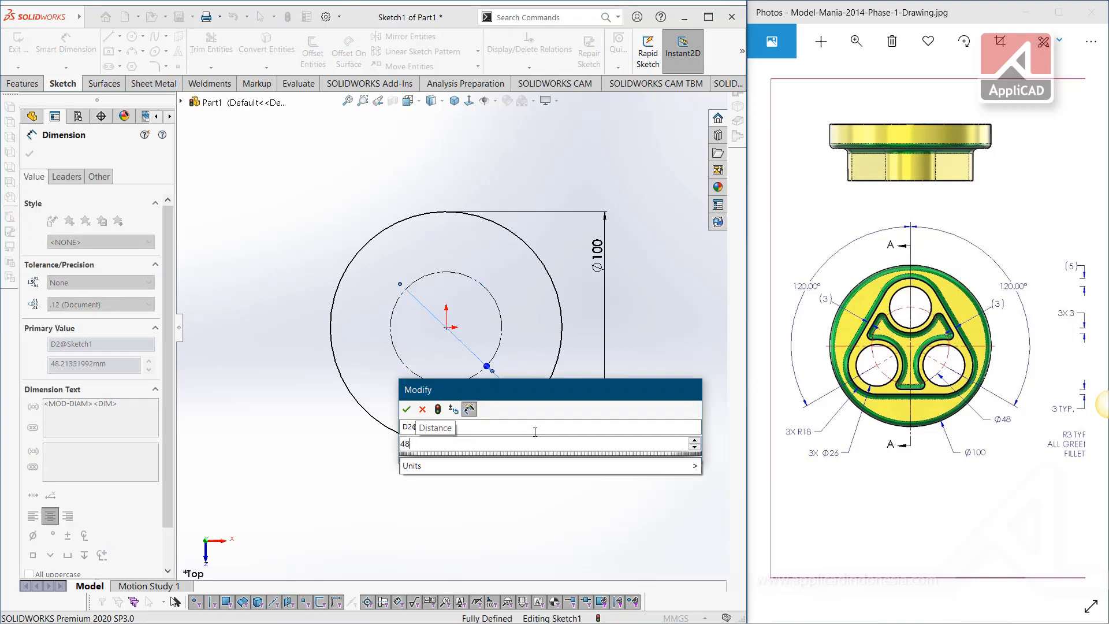
key("Return")
key("Escape")
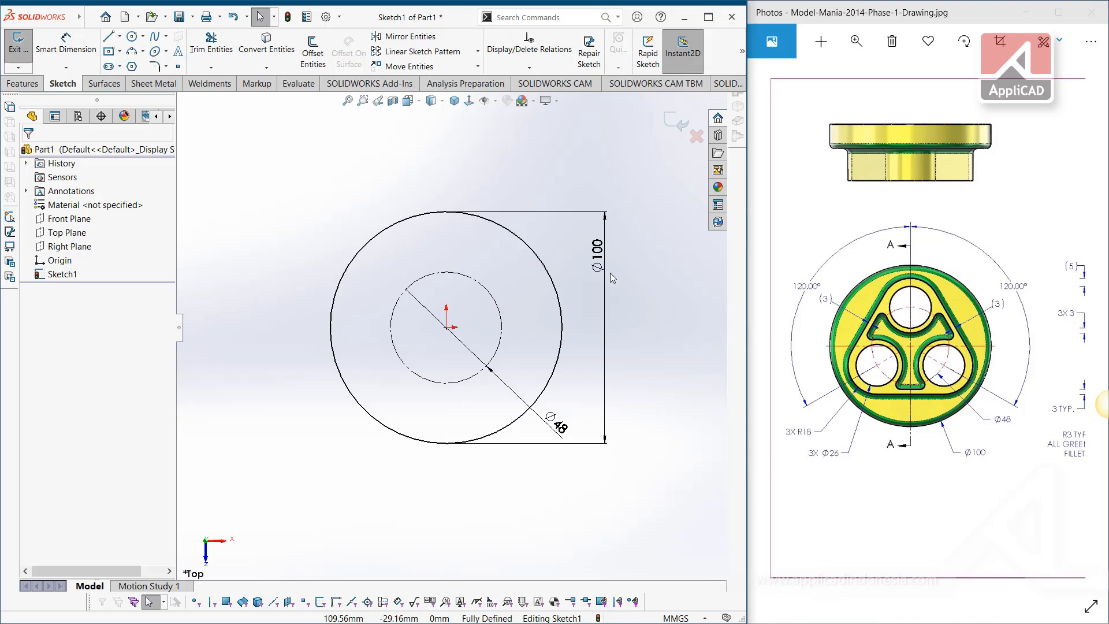
Draw a circle about 24 mm in diameter, centred on the construction circle vertically above the origin.
left_click(131, 36)
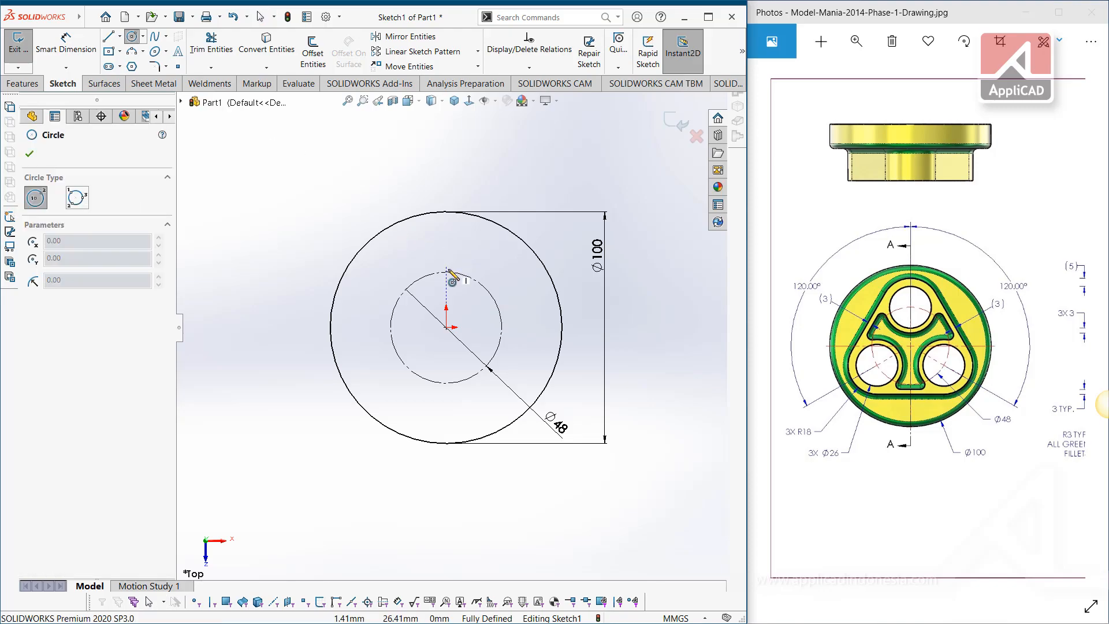
left_click(445, 271)
left_click(467, 287)
Dimension the small circle above the origin to a diameter of 26 mm.
right_click_drag(484, 296, 494, 211)
left_click(471, 258)
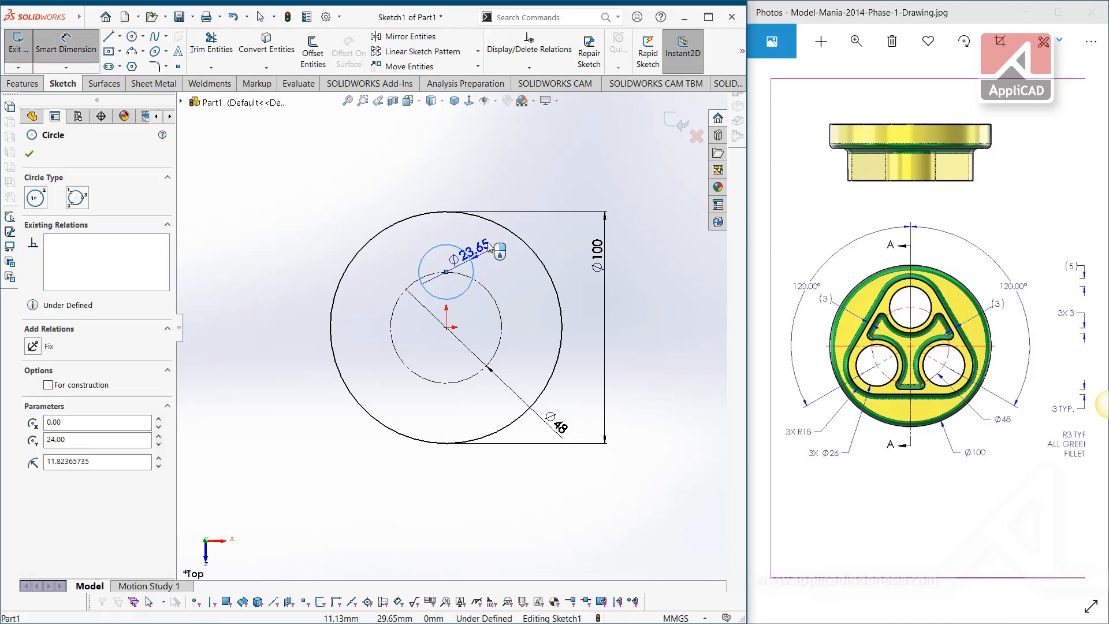
left_click(491, 239)
type("2")
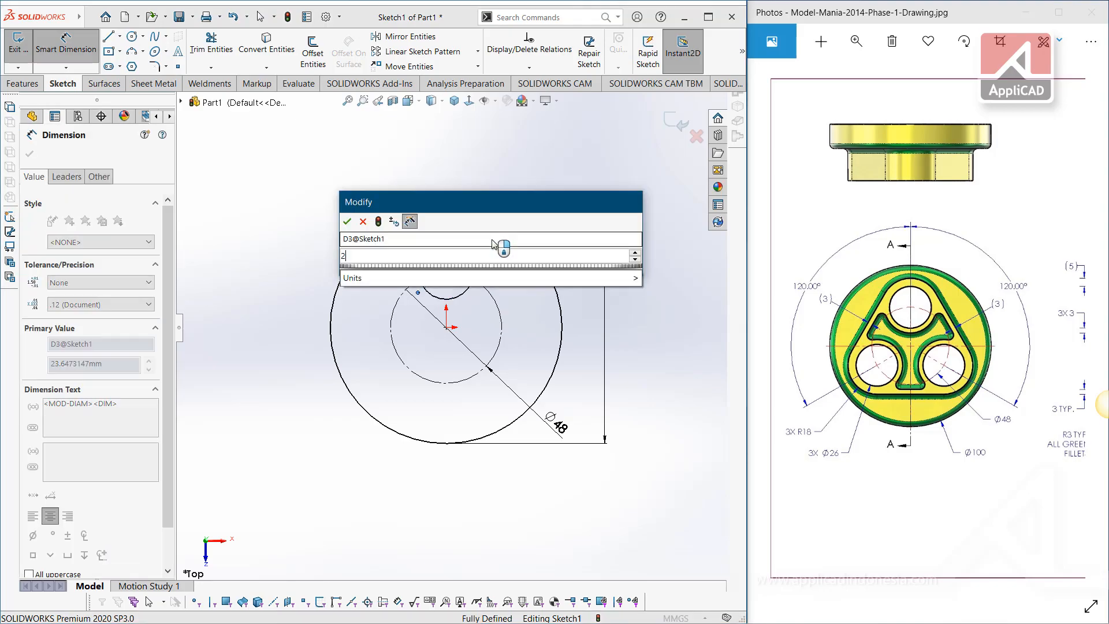
type("6")
key("Return")
key("Escape")
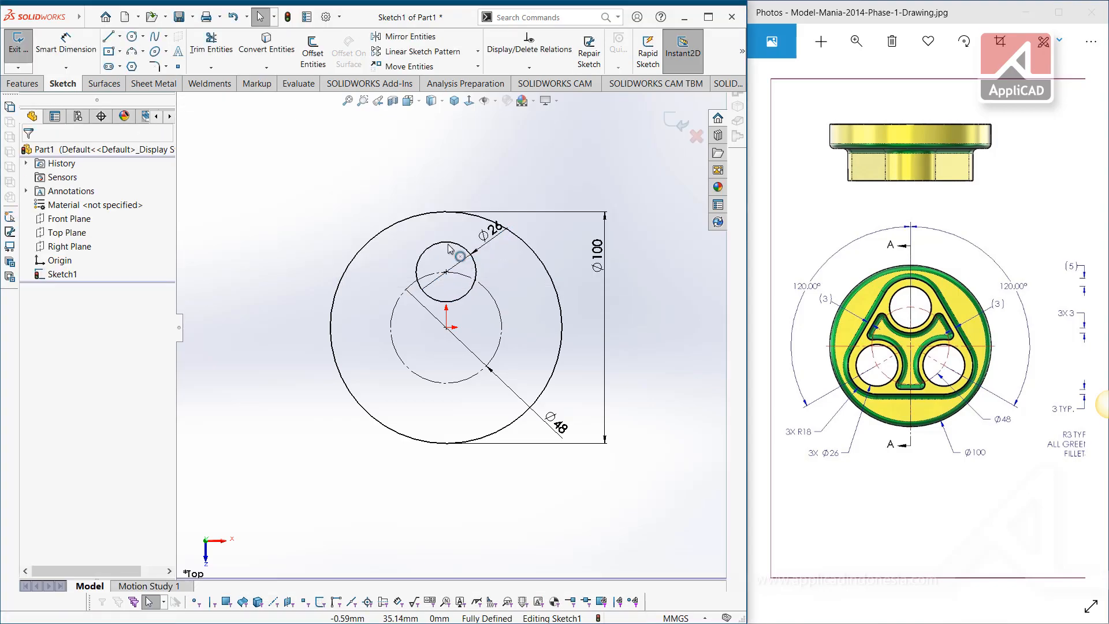
left_click(446, 247)
left_click(446, 272)
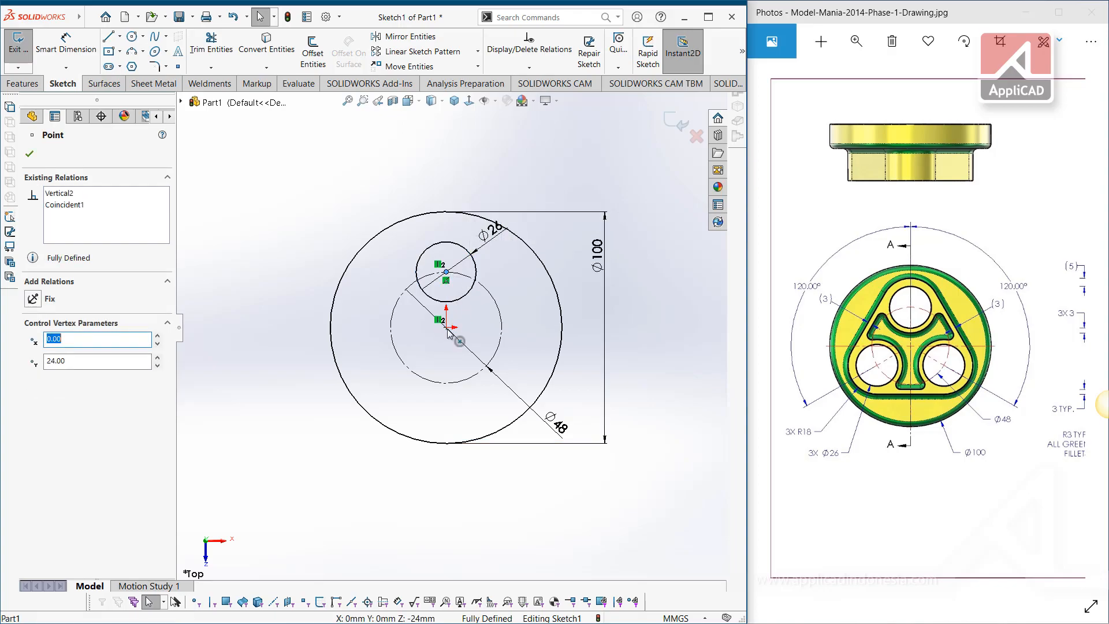
key("Escape")
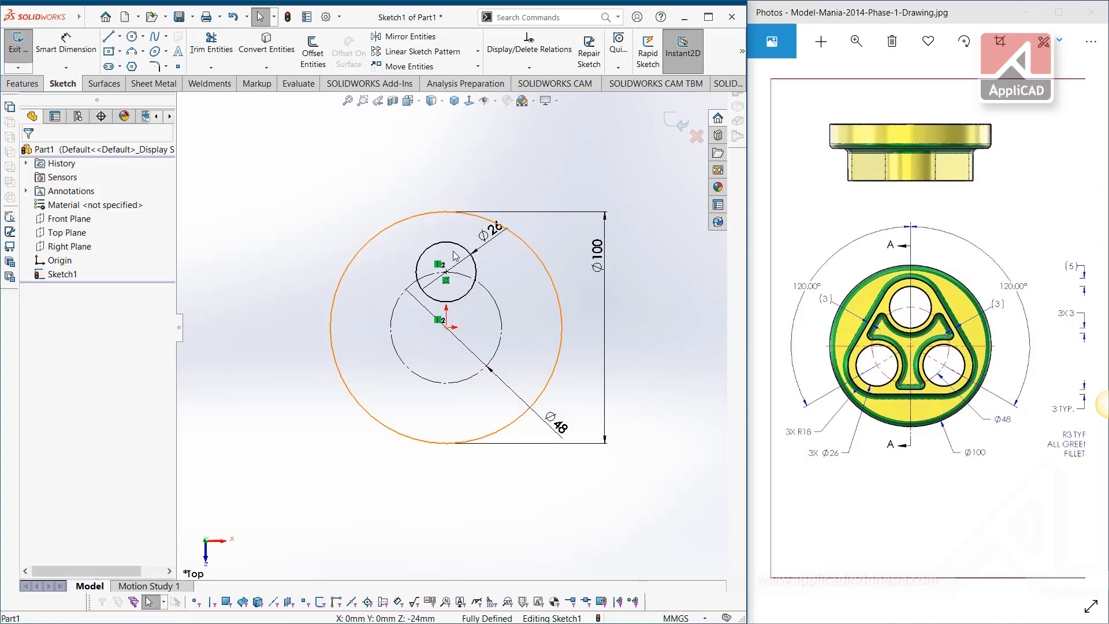
Create a circular sketch pattern of the 26 mm circle around the origin with 3 equally spaced instances over 360 degrees.
left_click(478, 53)
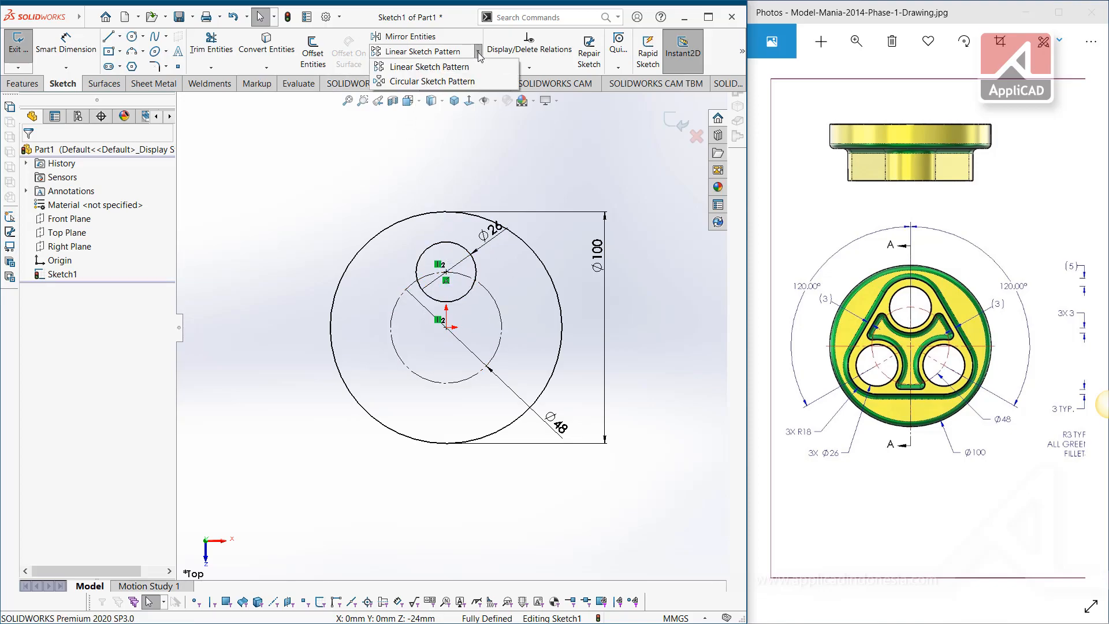
left_click(428, 81)
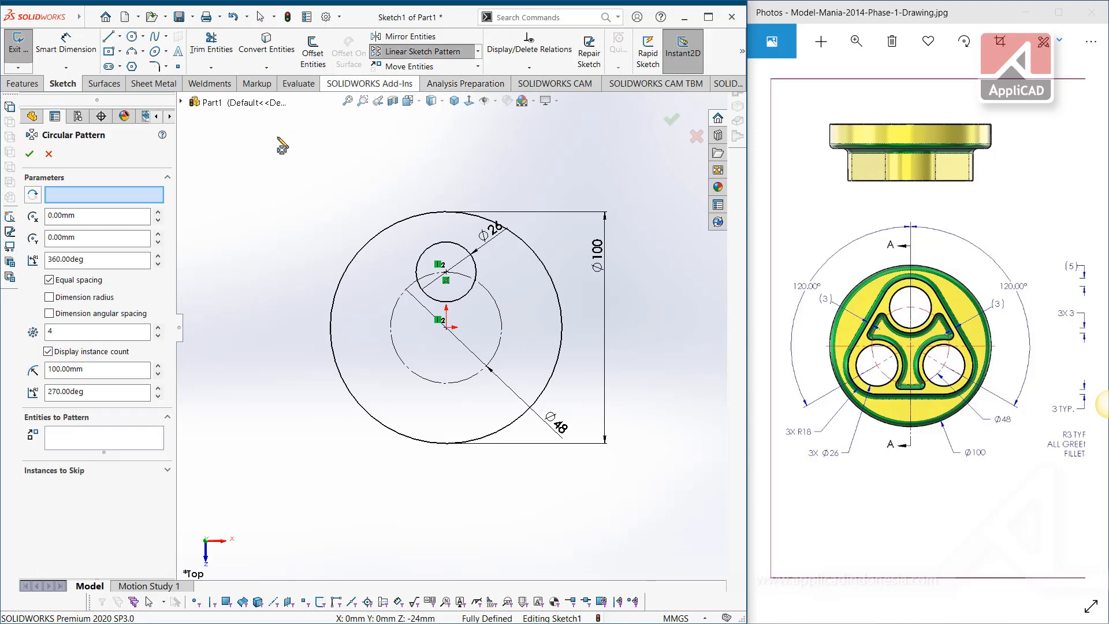
left_click(87, 194)
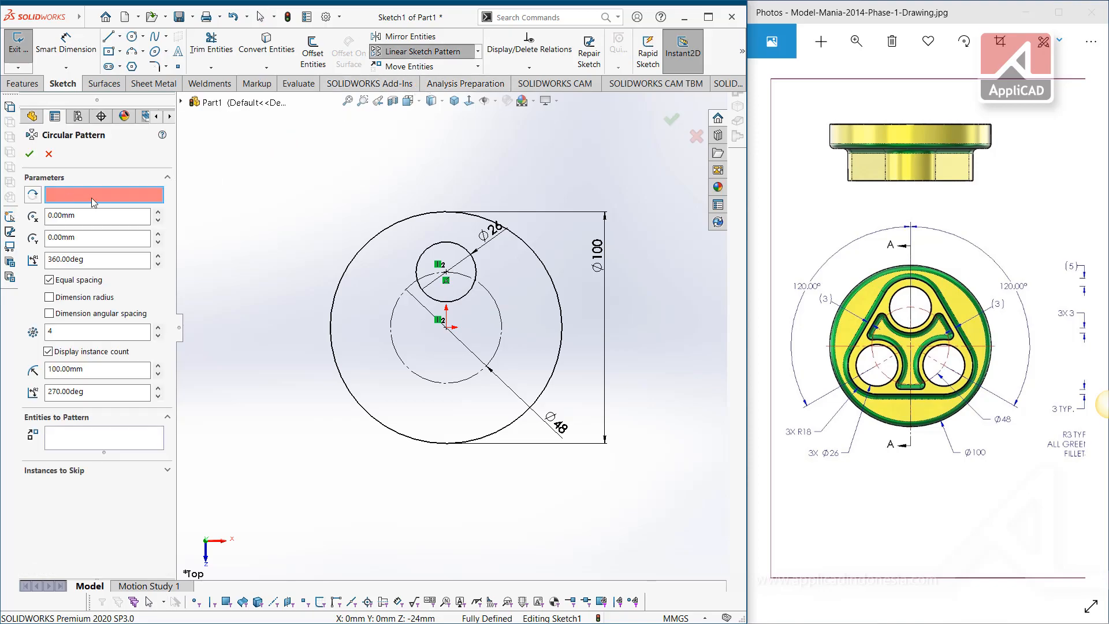
left_click(445, 328)
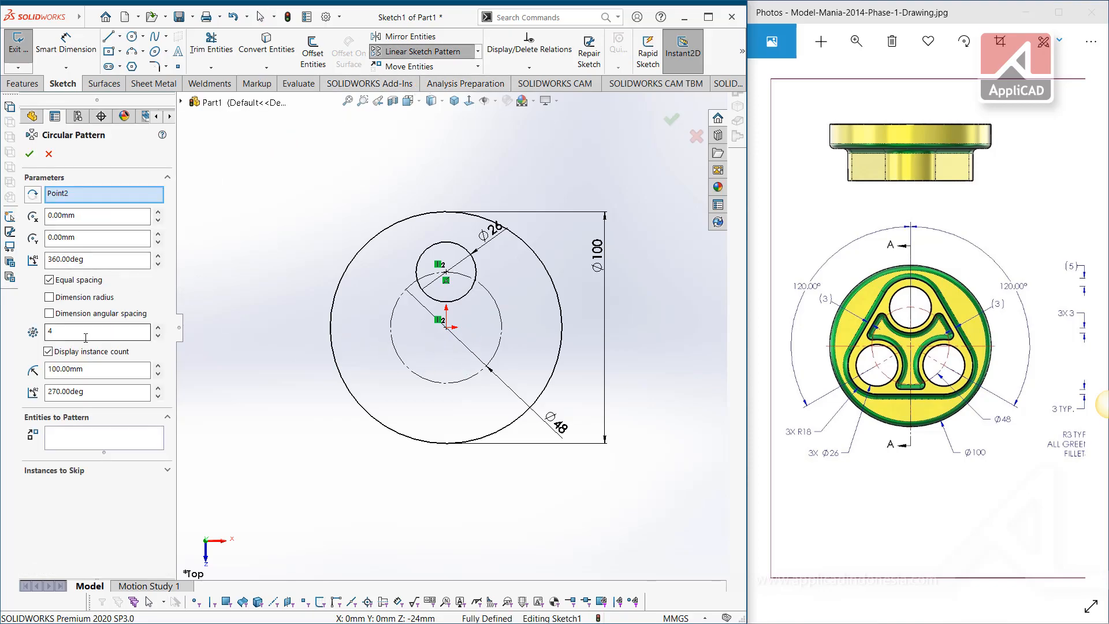
right_click(98, 194)
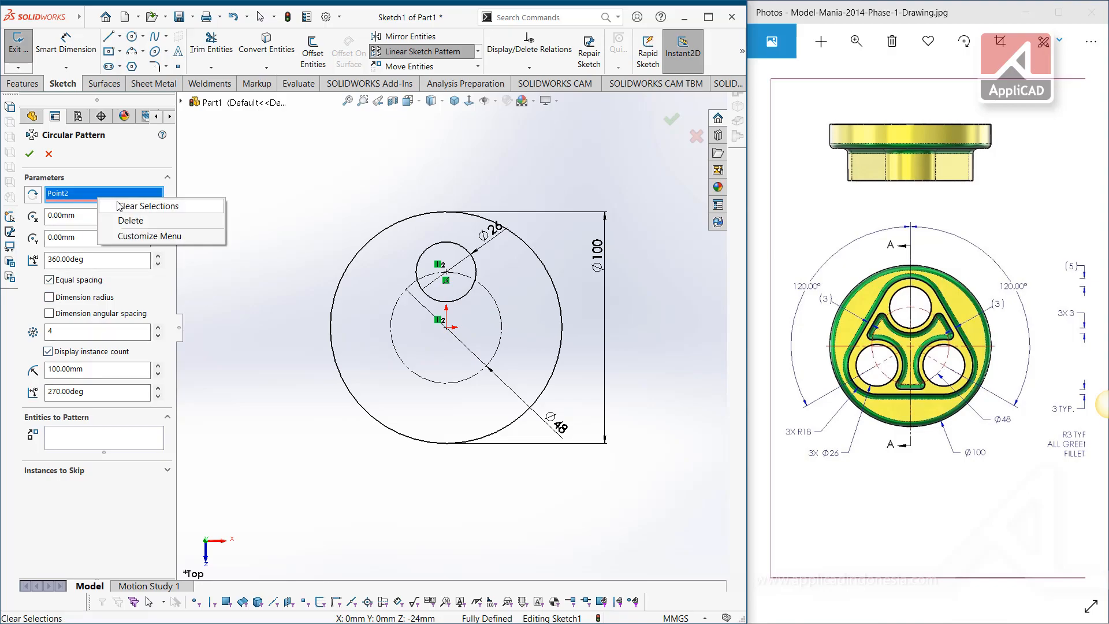
left_click(73, 197)
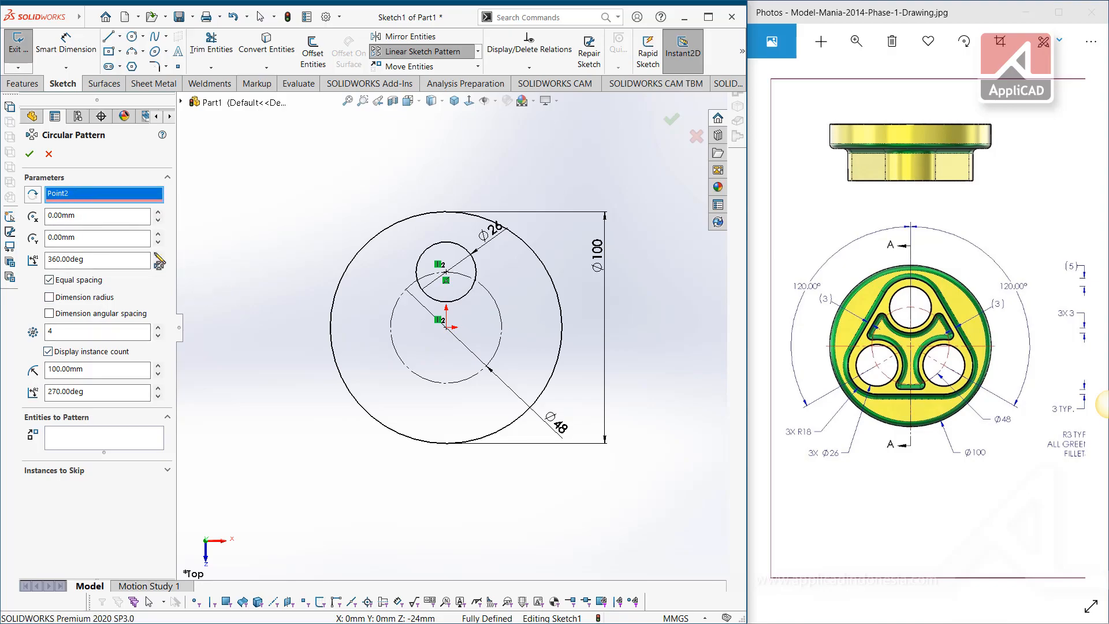
left_click(97, 444)
left_click(475, 271)
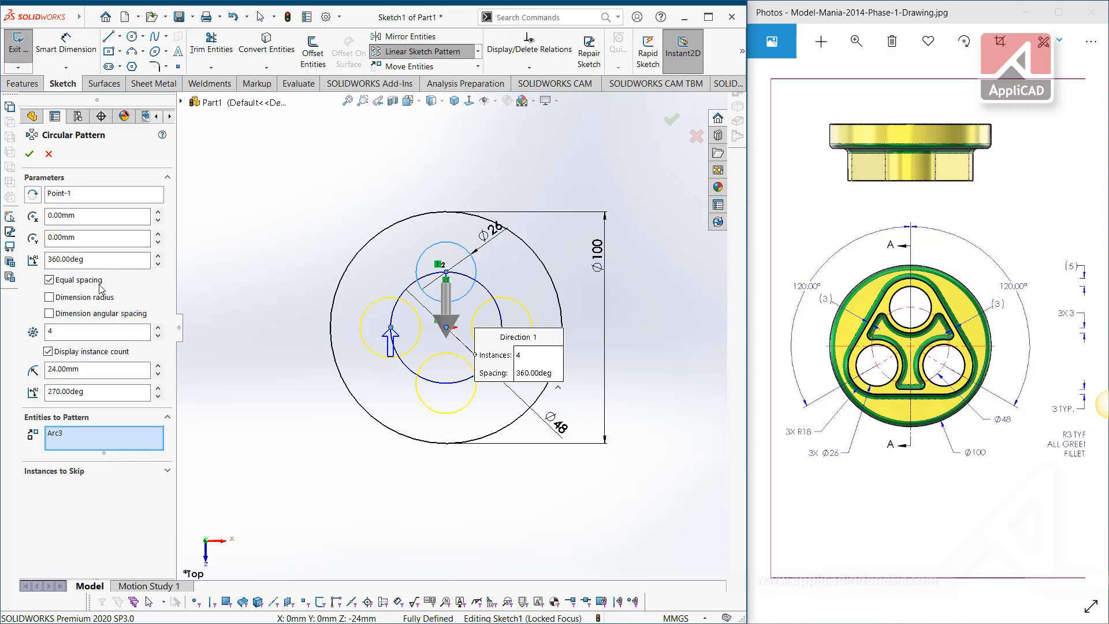
double_click(57, 332)
type("3")
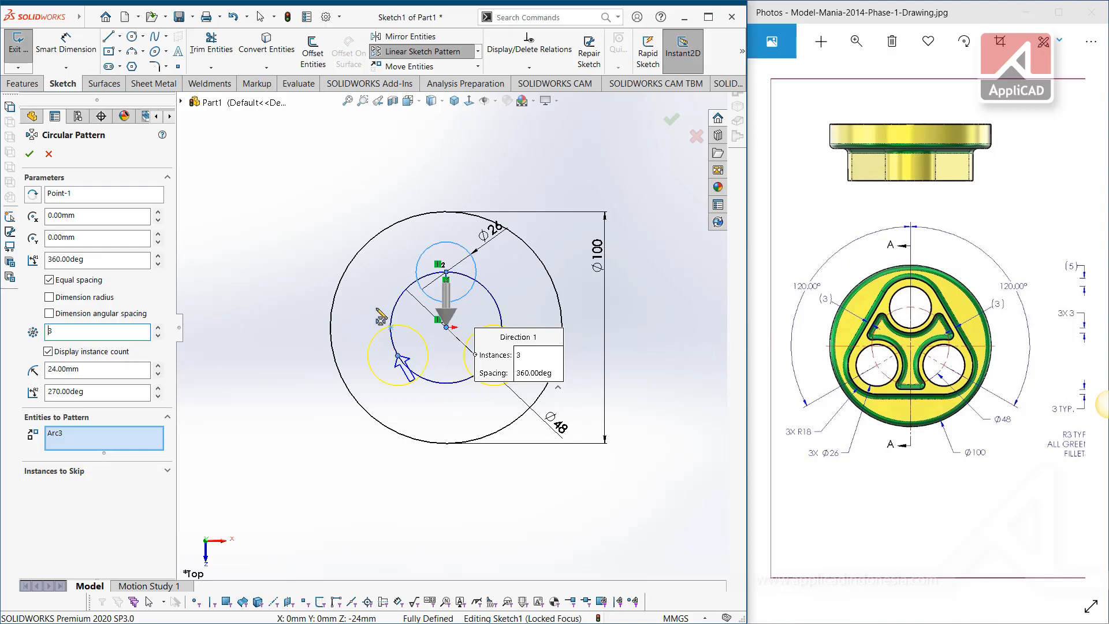
left_click(29, 154)
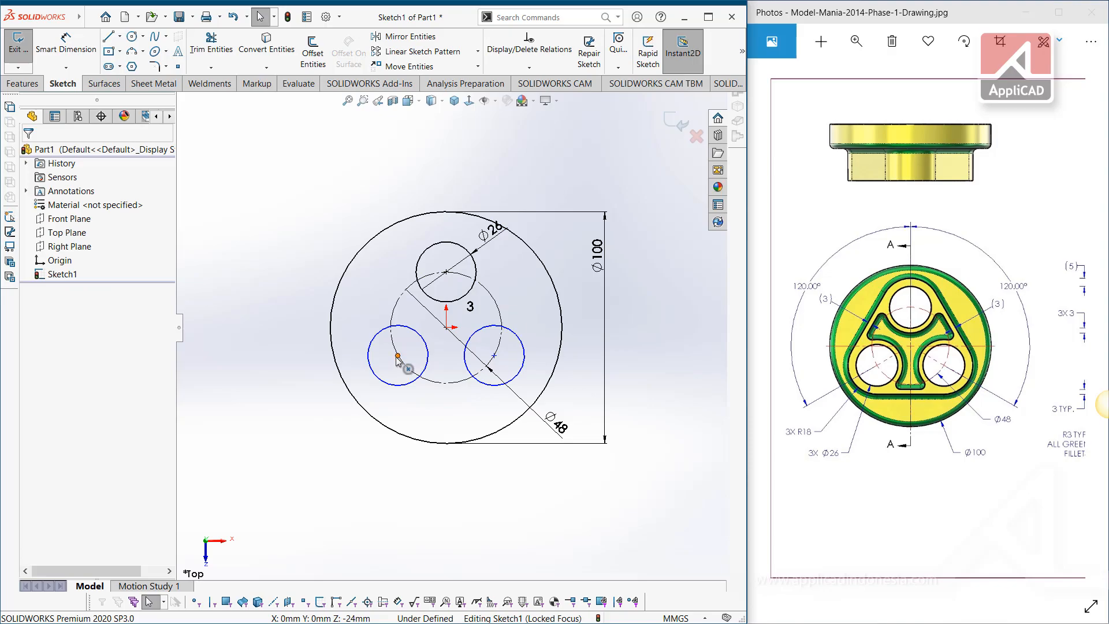
Move the lower-left patterned circle's centre downward, and make that centre coincident with the 48 mm construction circle.
left_click_drag(398, 356, 397, 388)
left_click(451, 411)
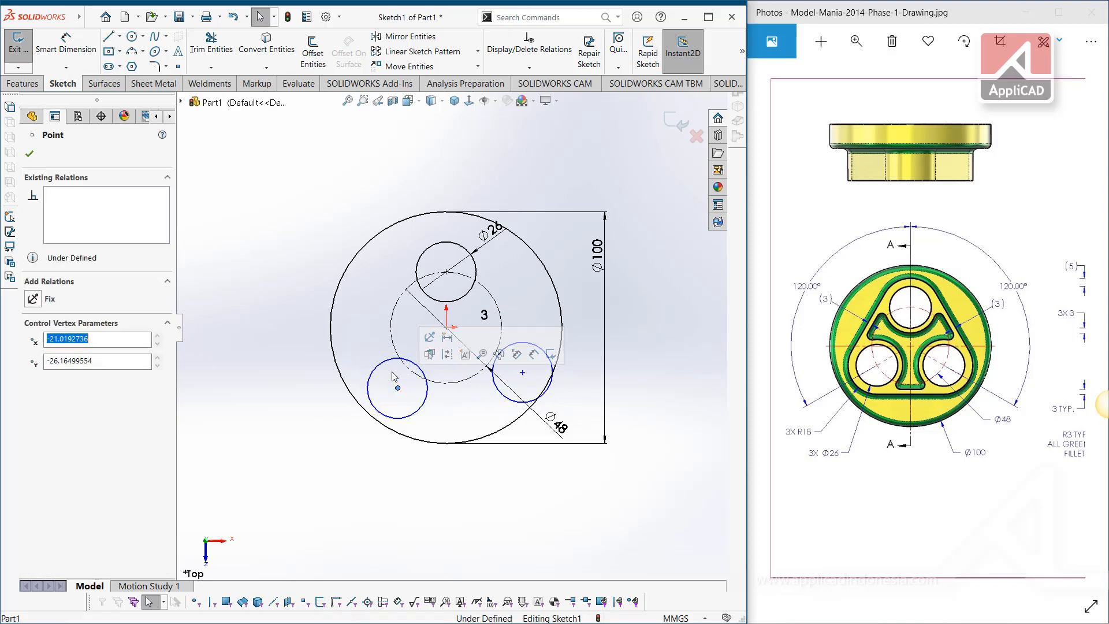
left_click(391, 338, "ctrl")
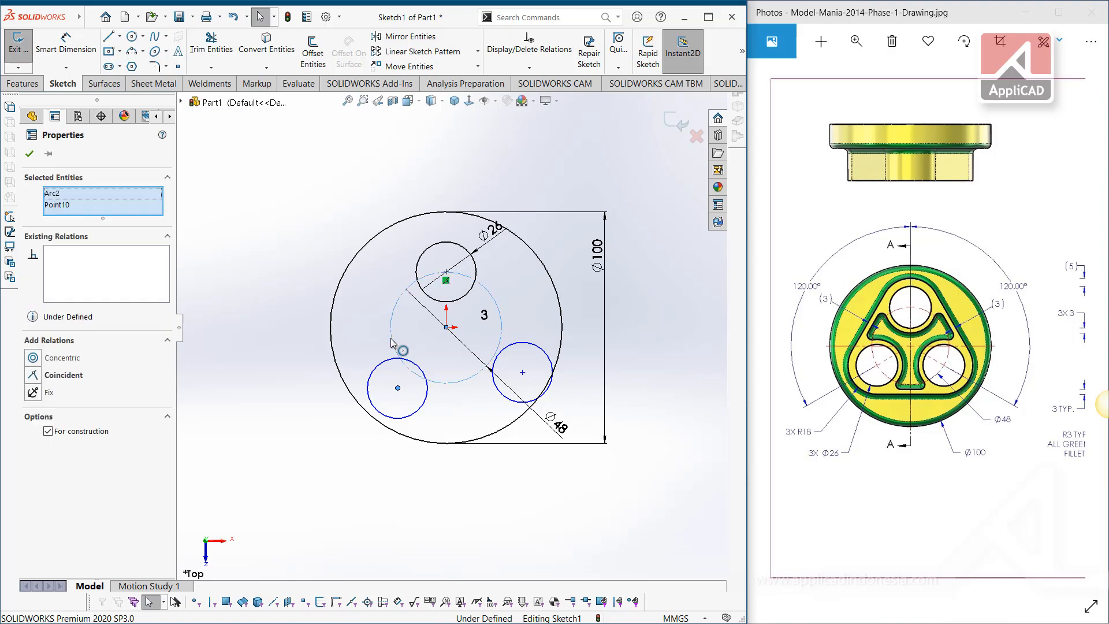
left_click(395, 393)
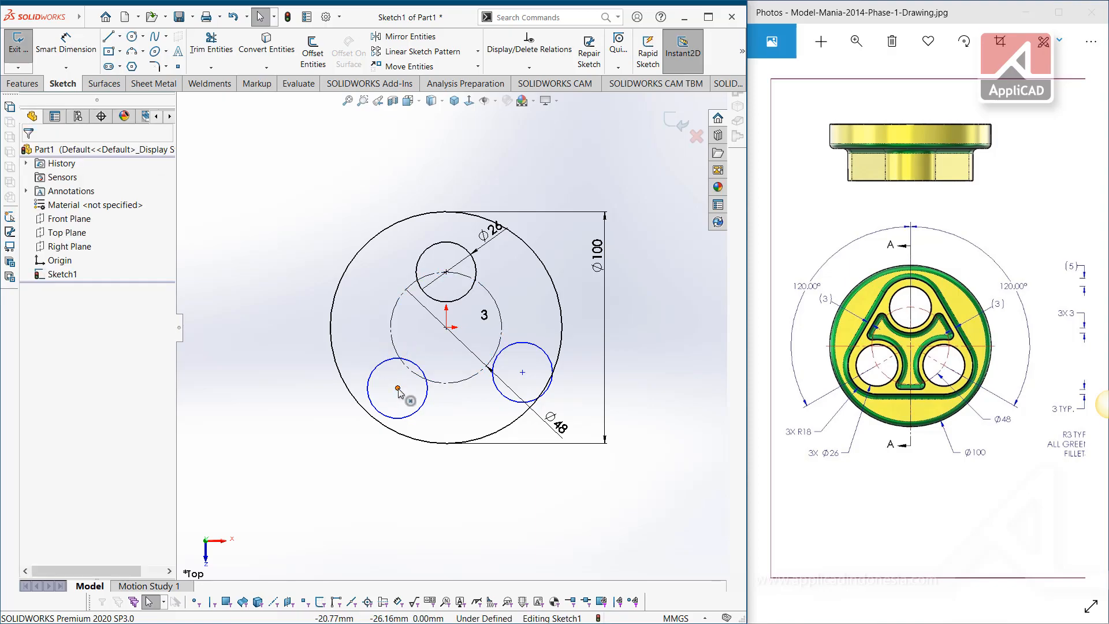
left_click(397, 387)
left_click(394, 348, "ctrl")
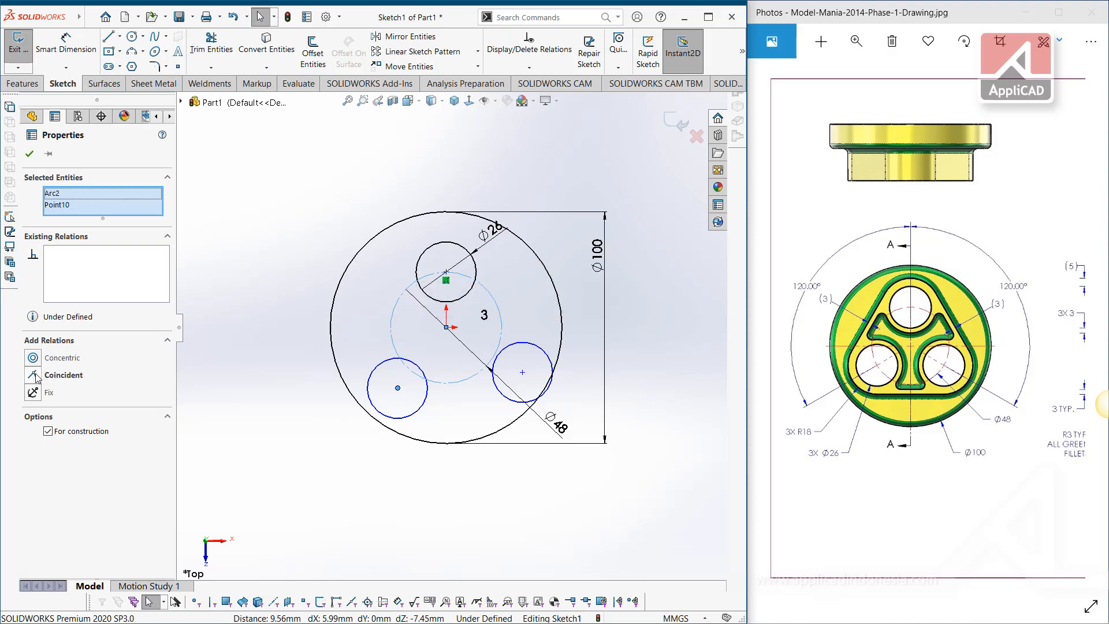
left_click(34, 376)
left_click(340, 281)
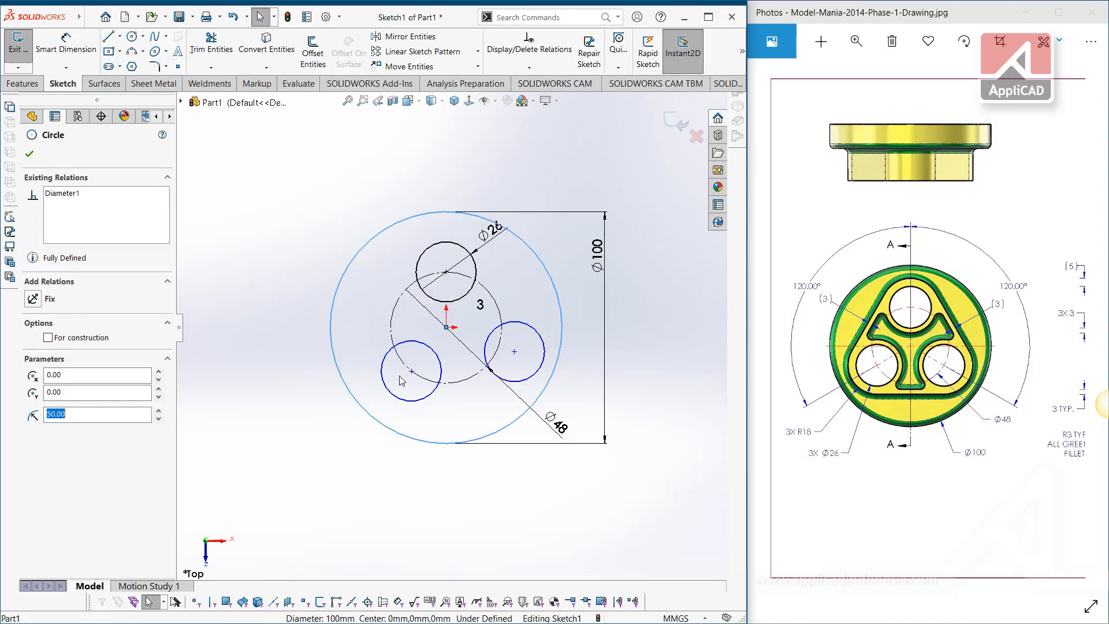
Add a horizontal relation between the centres of the two lower patterned circles.
left_click(411, 372)
left_click(514, 352)
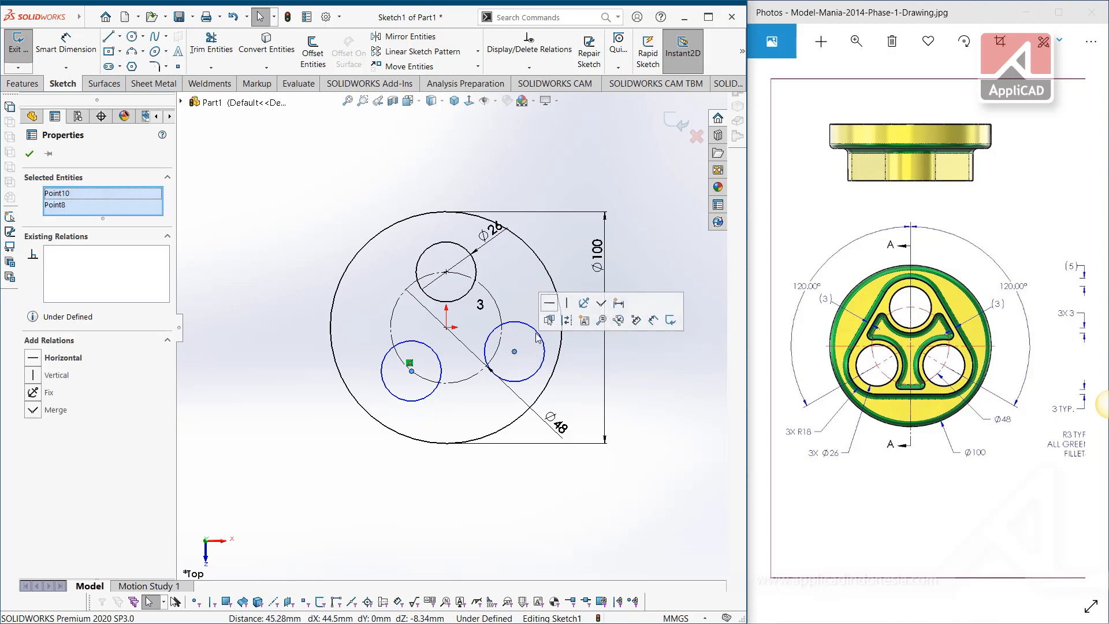
left_click(548, 305)
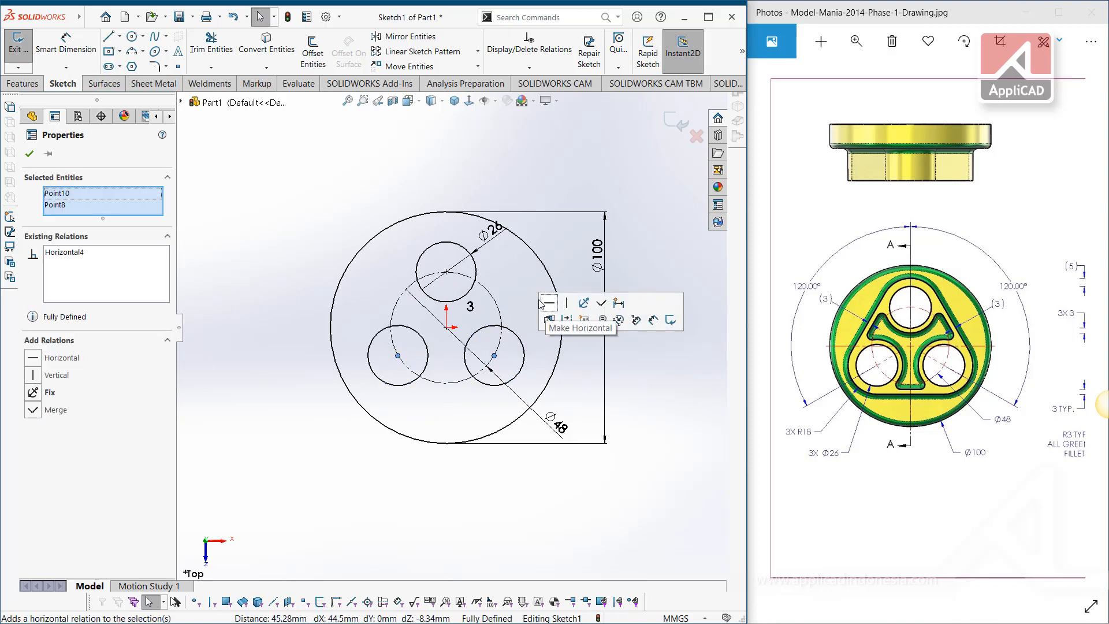
left_click(515, 272)
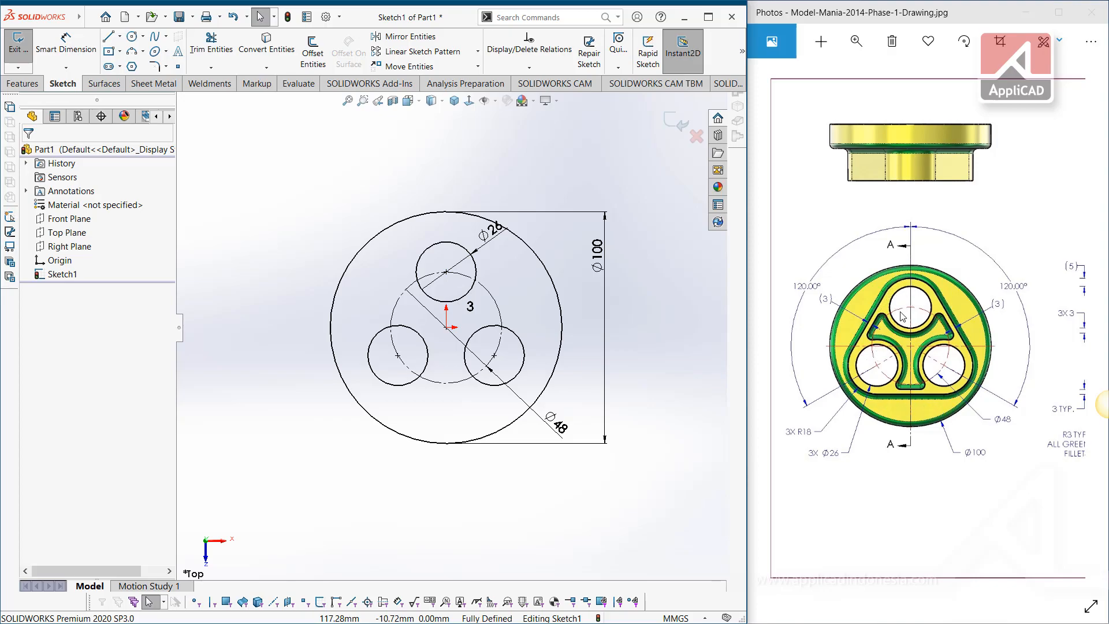
Examine the reference drawing's plan view and section A-A for the corner radius, wall and depth dimensions.
mouse_move(1005, 310)
left_mouse_down()
mouse_move(881, 306)
mouse_move(895, 314)
mouse_move(859, 332)
mouse_move(883, 362)
left_mouse_up()
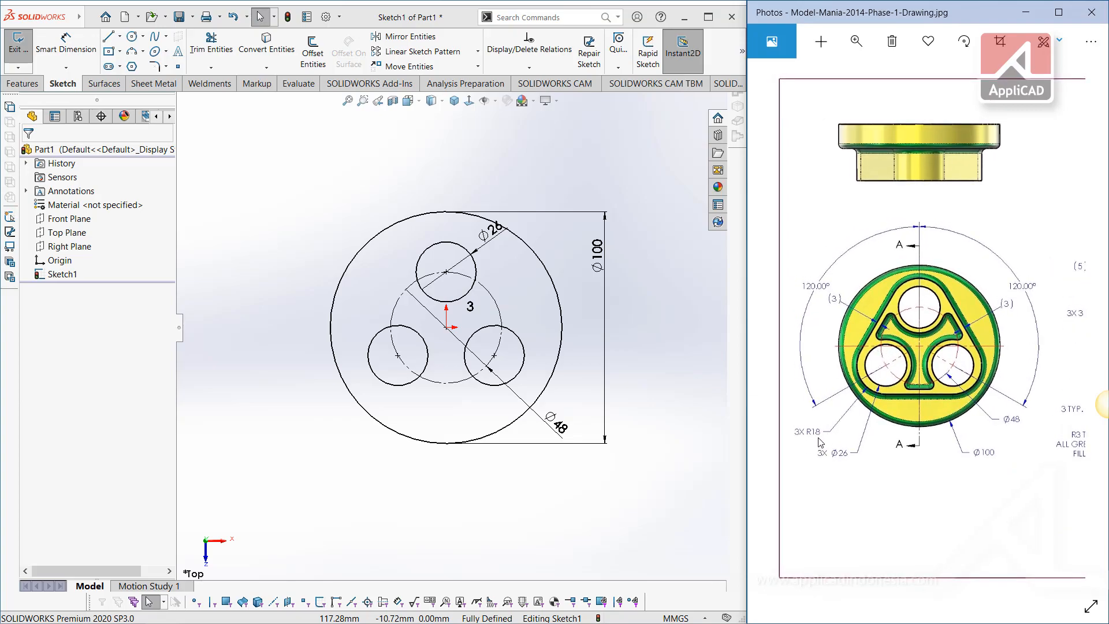
left_click_drag(954, 403, 844, 394)
left_click_drag(944, 385, 830, 381)
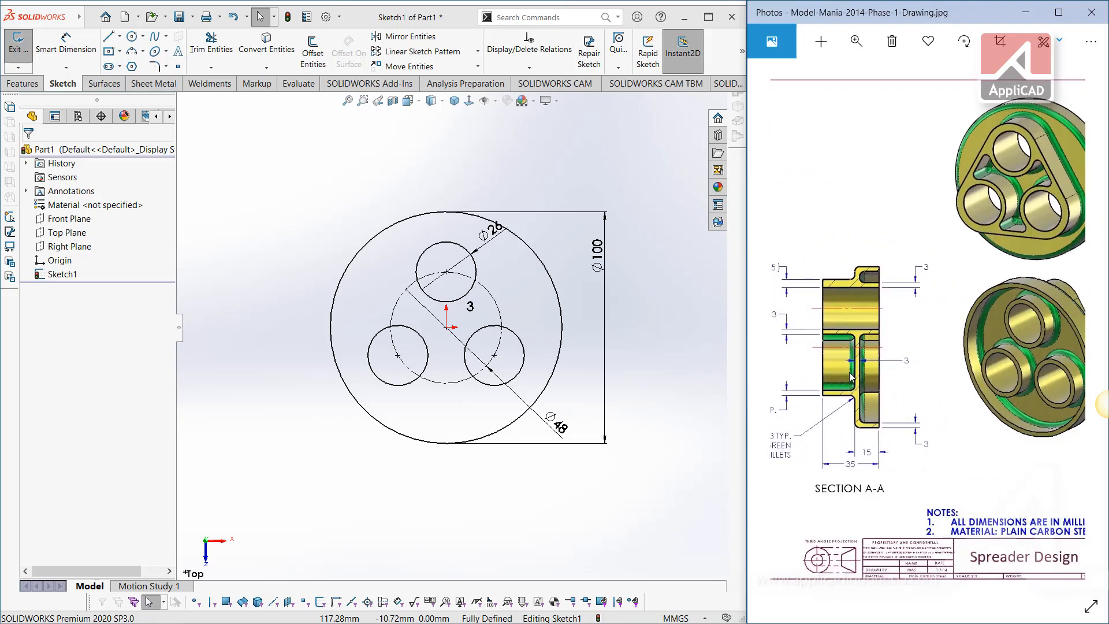
left_click_drag(858, 319, 924, 317)
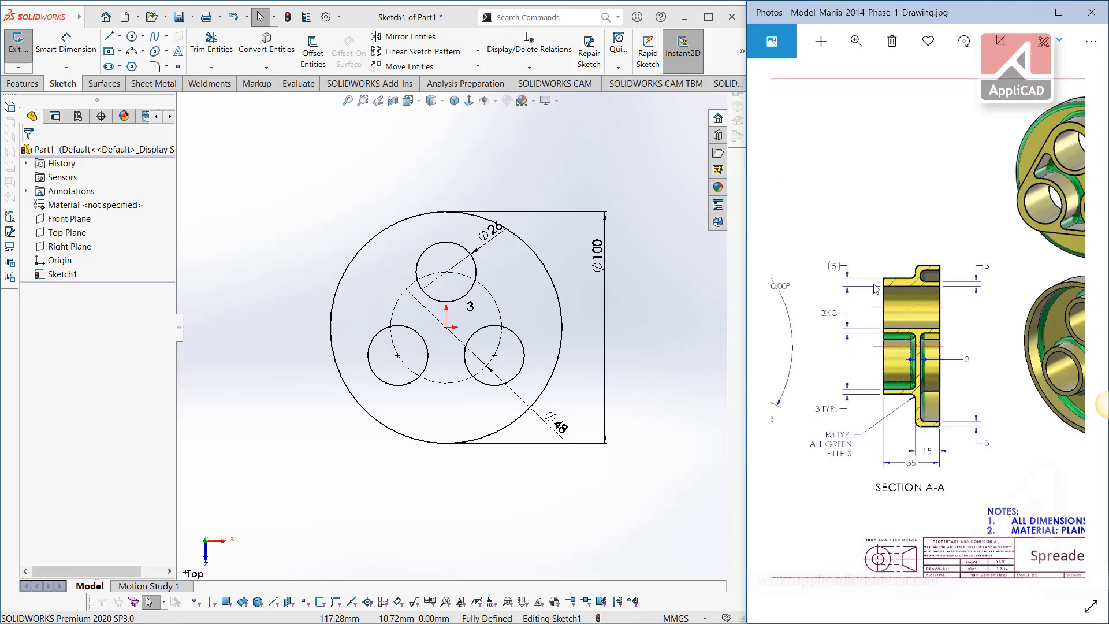
left_click_drag(833, 301, 982, 325)
left_click_drag(893, 331, 922, 333)
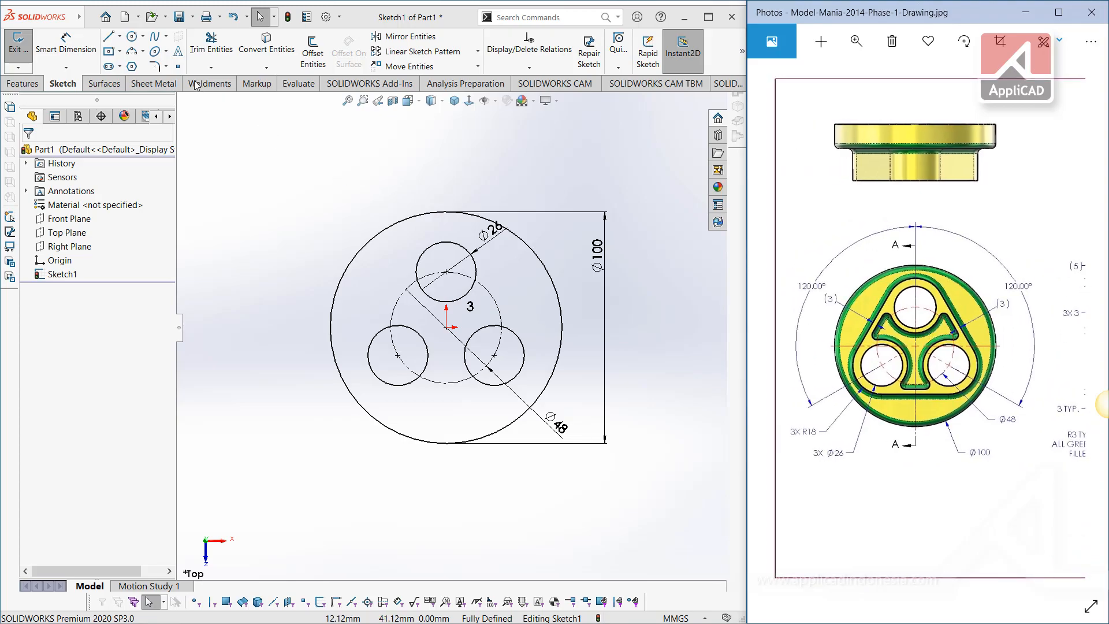
Draw a 3-sided inscribed-circle polygon centred on the origin, with its upper vertex about 73 mm straight above it.
left_click(134, 67)
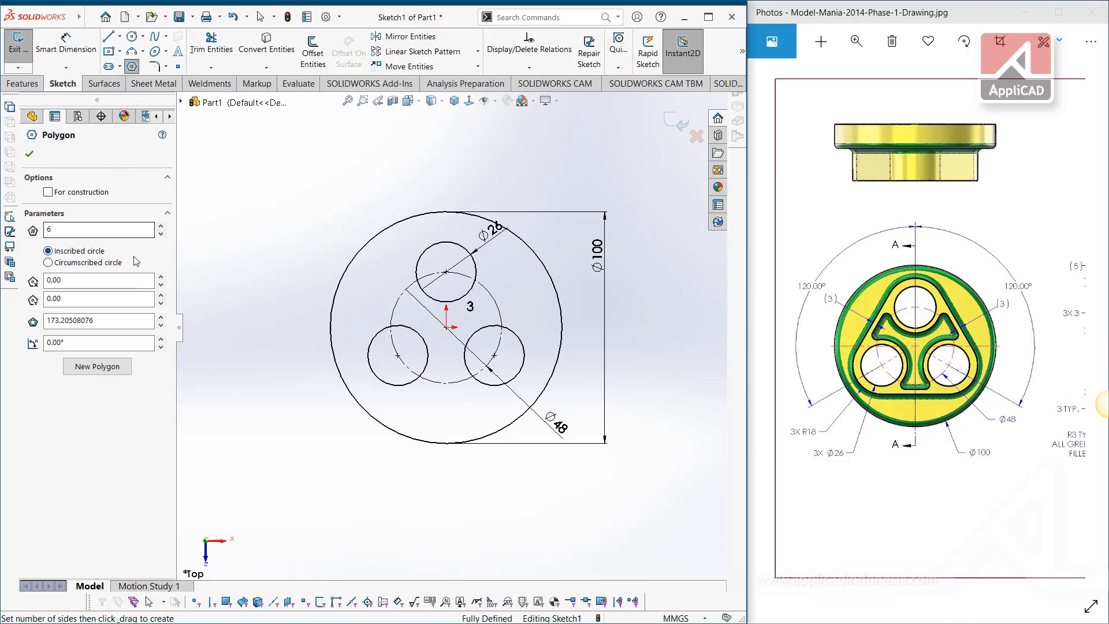
double_click(64, 231)
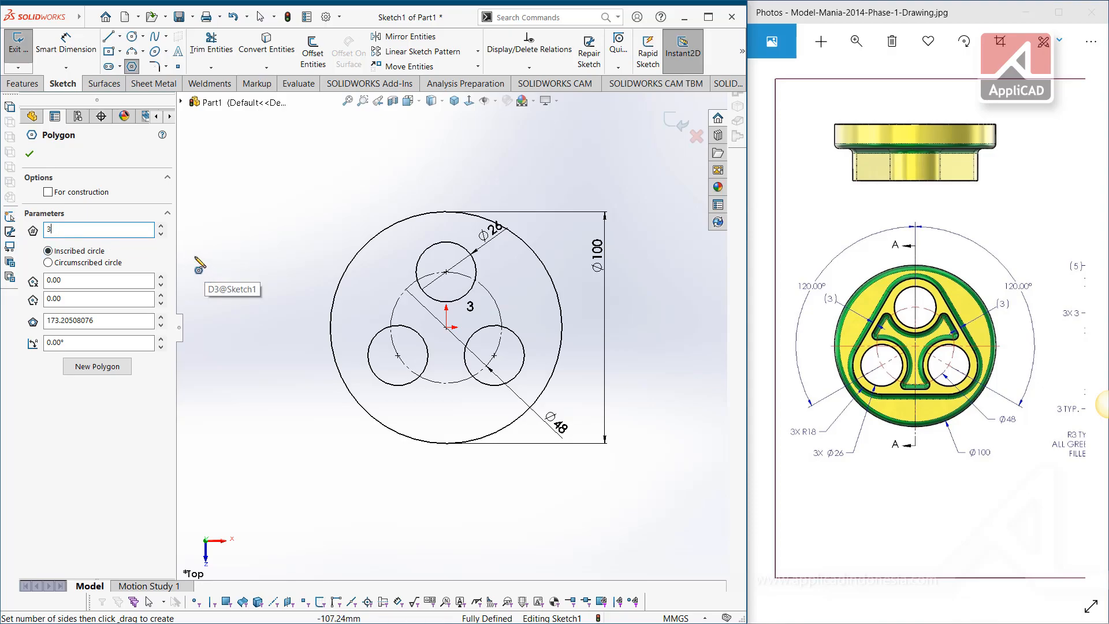
left_click(447, 327)
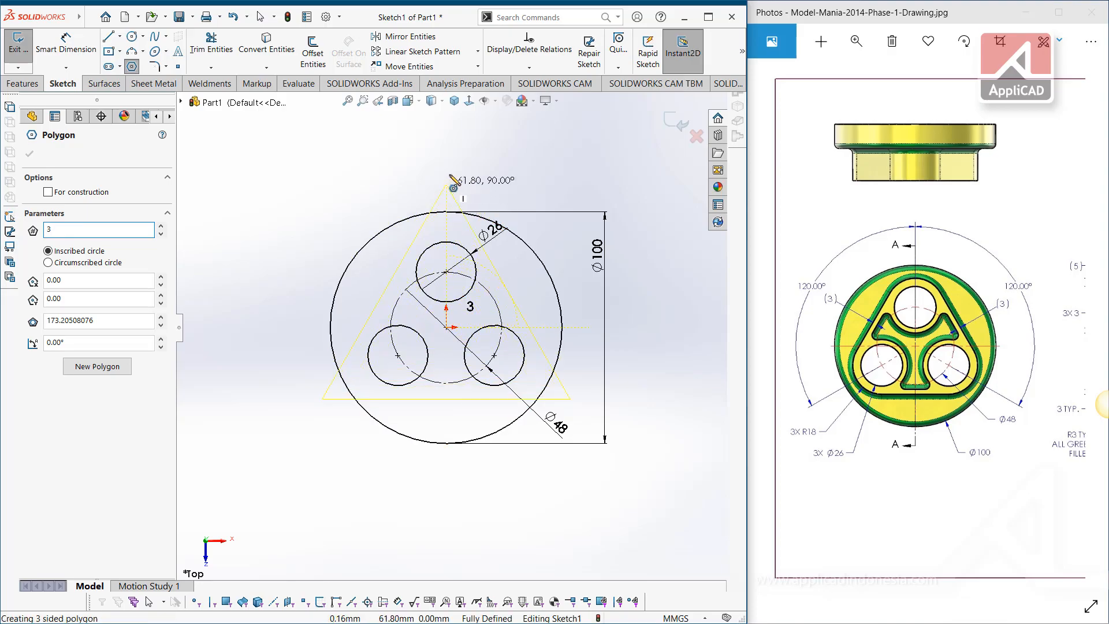
left_click(445, 158)
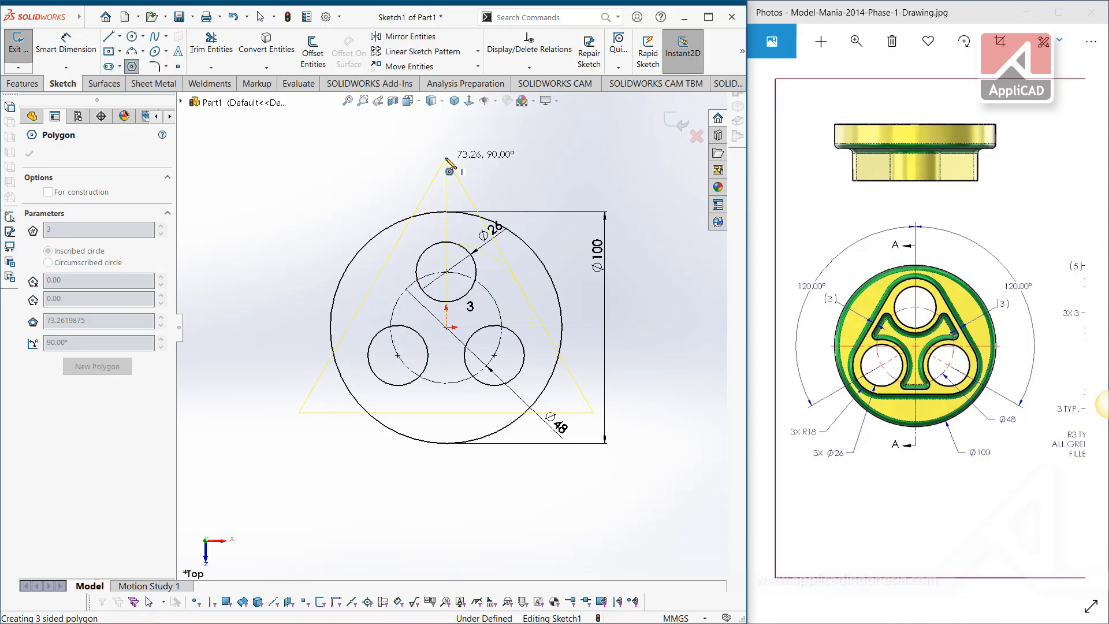
key("Escape")
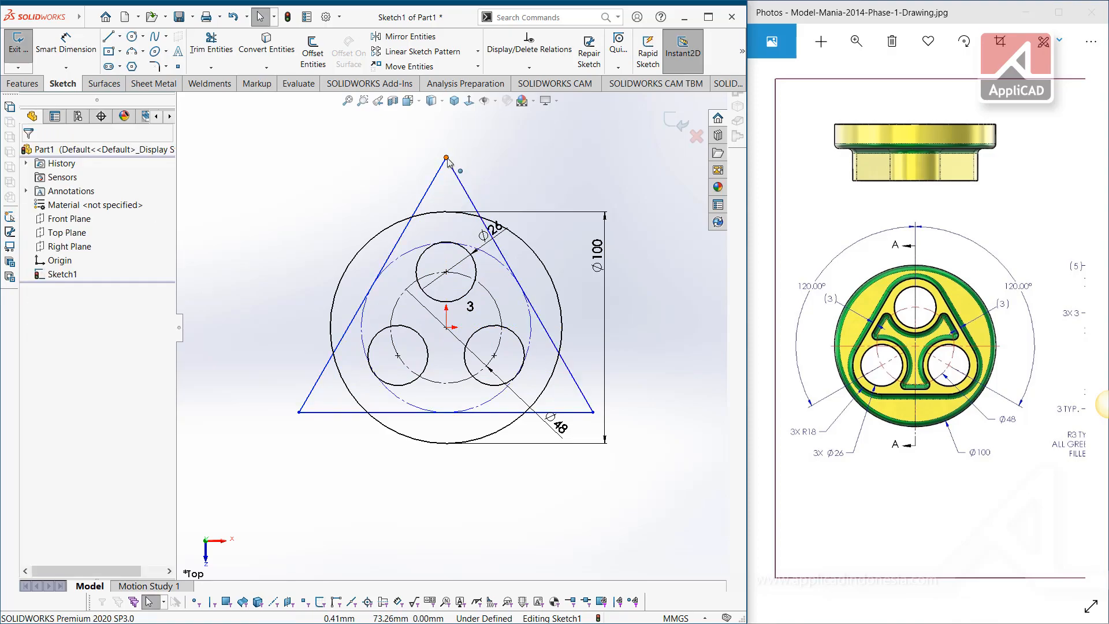
Move the triangle's upper vertex to about 78 mm above the origin and align it vertically with the origin.
mouse_move(445, 158)
left_mouse_down()
mouse_move(456, 161)
mouse_move(435, 144)
mouse_move(493, 132)
mouse_move(458, 144)
mouse_move(477, 156)
mouse_move(434, 145)
mouse_move(446, 146)
left_mouse_up()
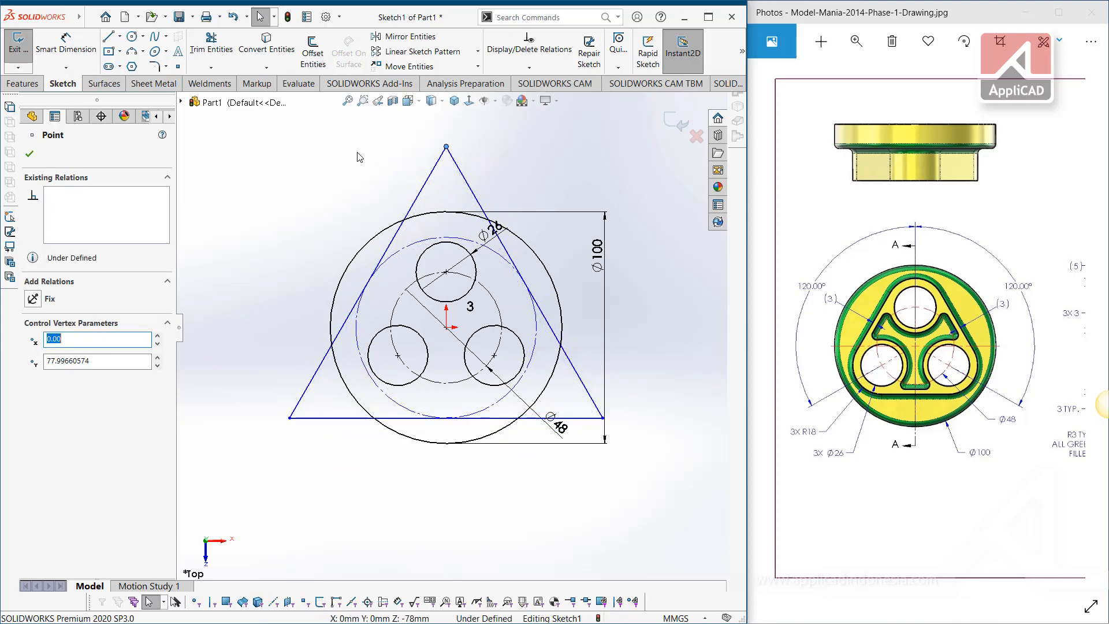
left_click(446, 326, "ctrl")
left_click(497, 277)
left_click(532, 151)
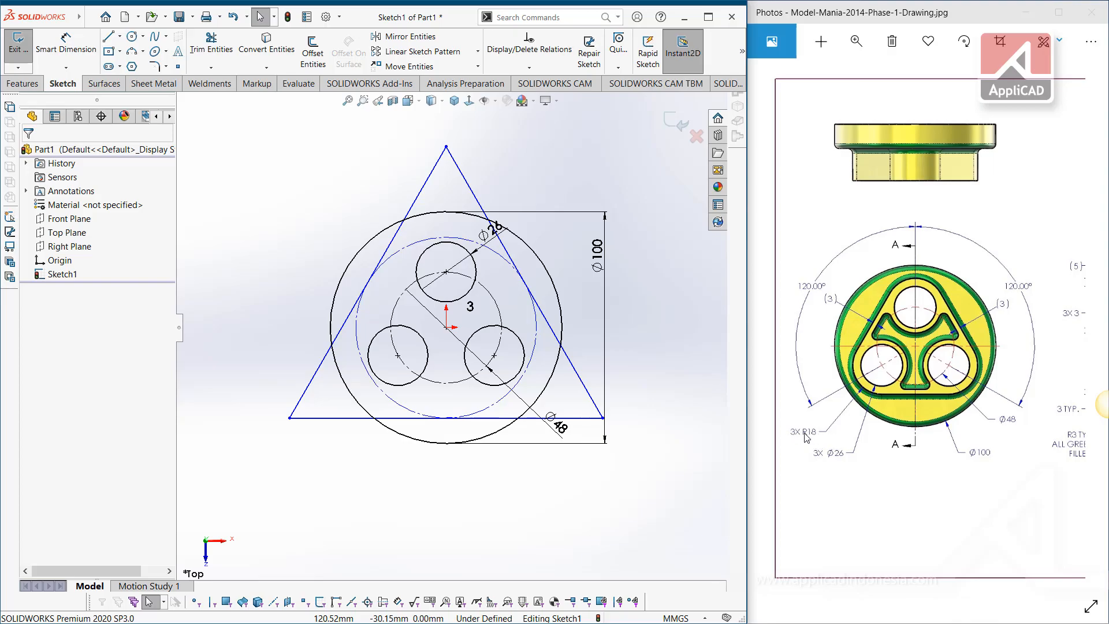
Round all three corners of the triangle with 18 mm sketch fillets.
left_click(168, 67)
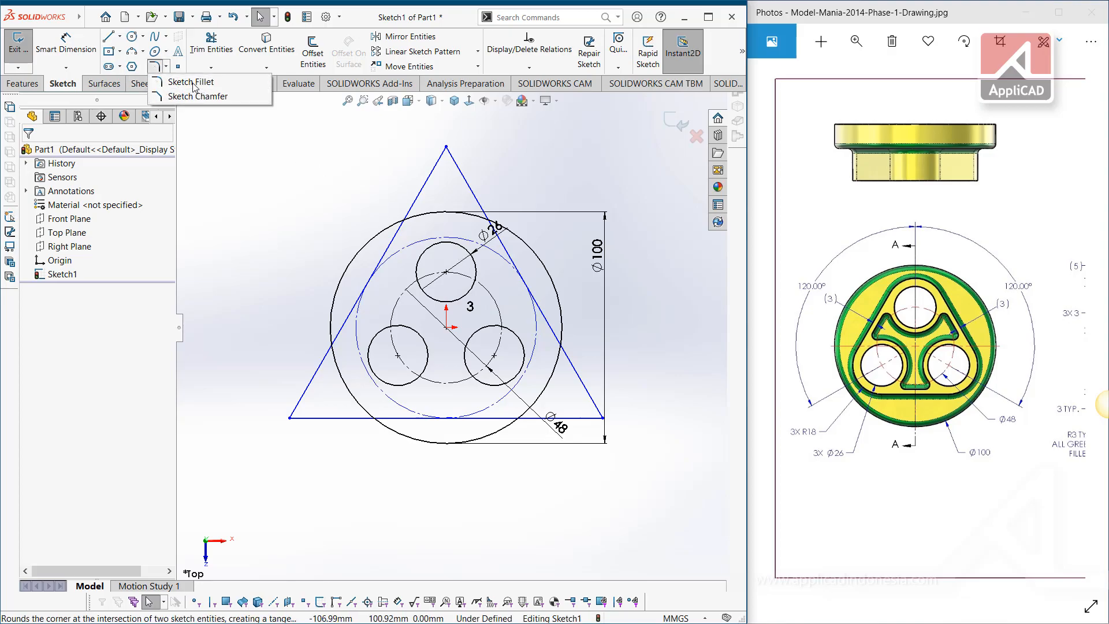
type("18.00mm")
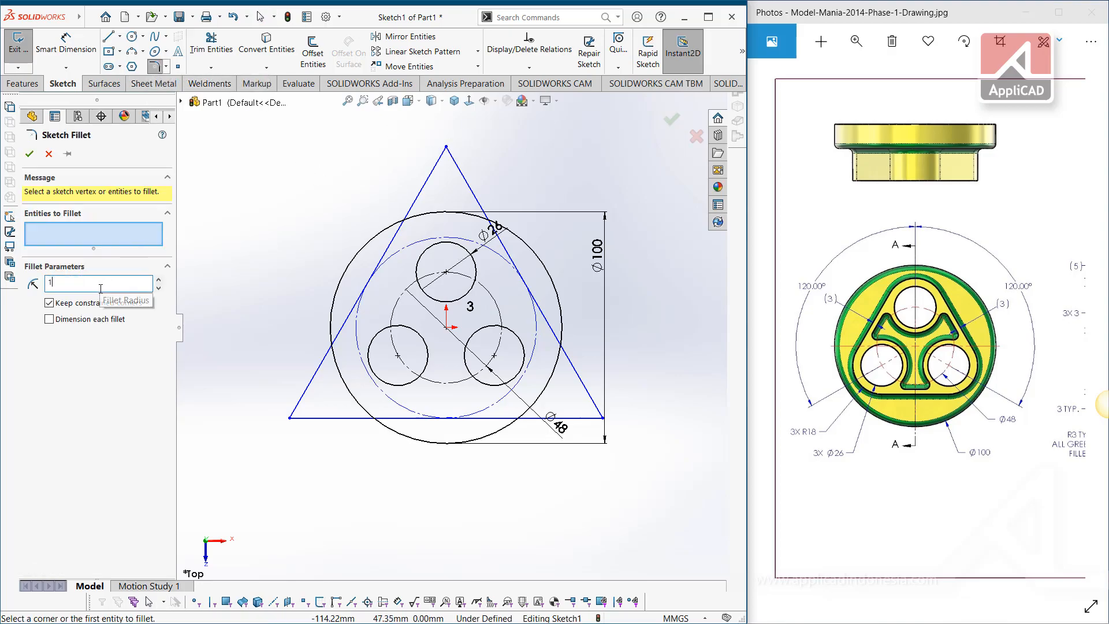
left_click(446, 148)
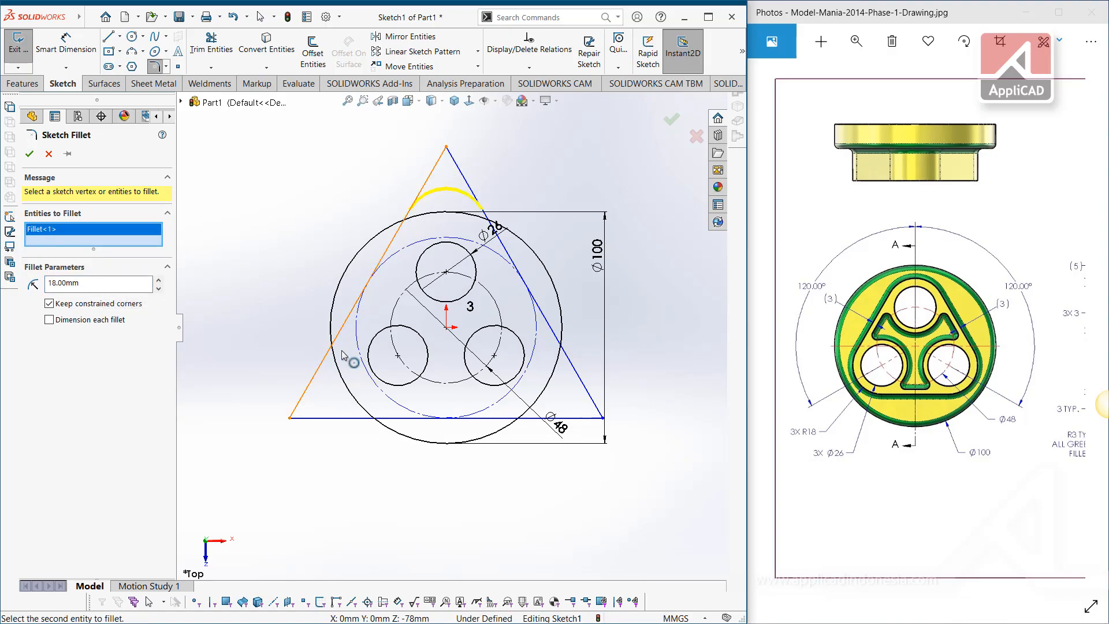
left_click(290, 417)
left_click(604, 419)
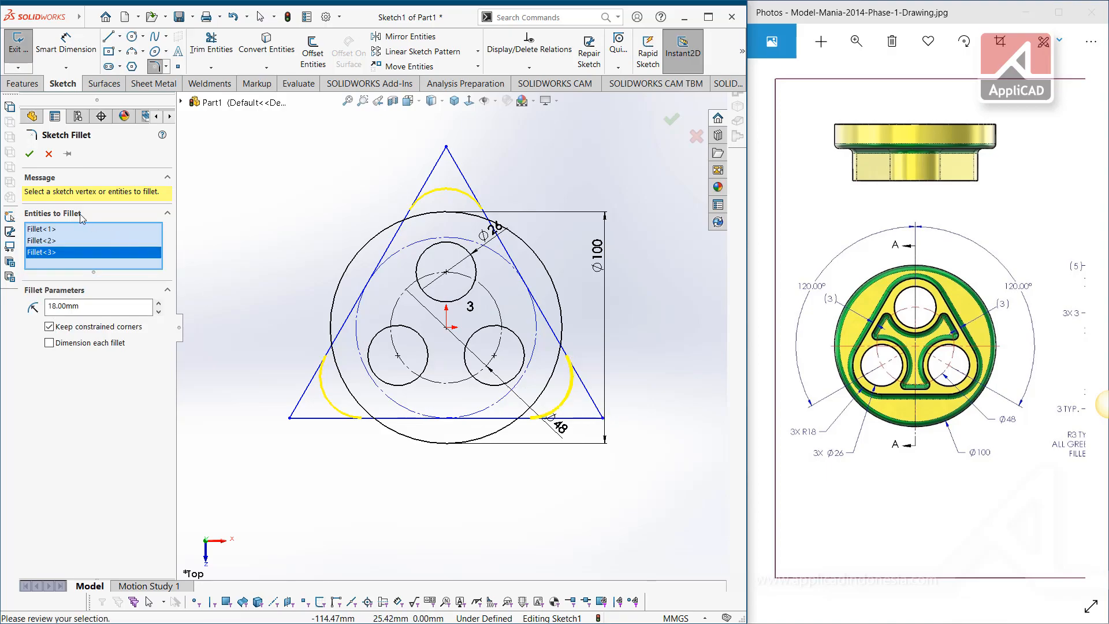
left_click(29, 154)
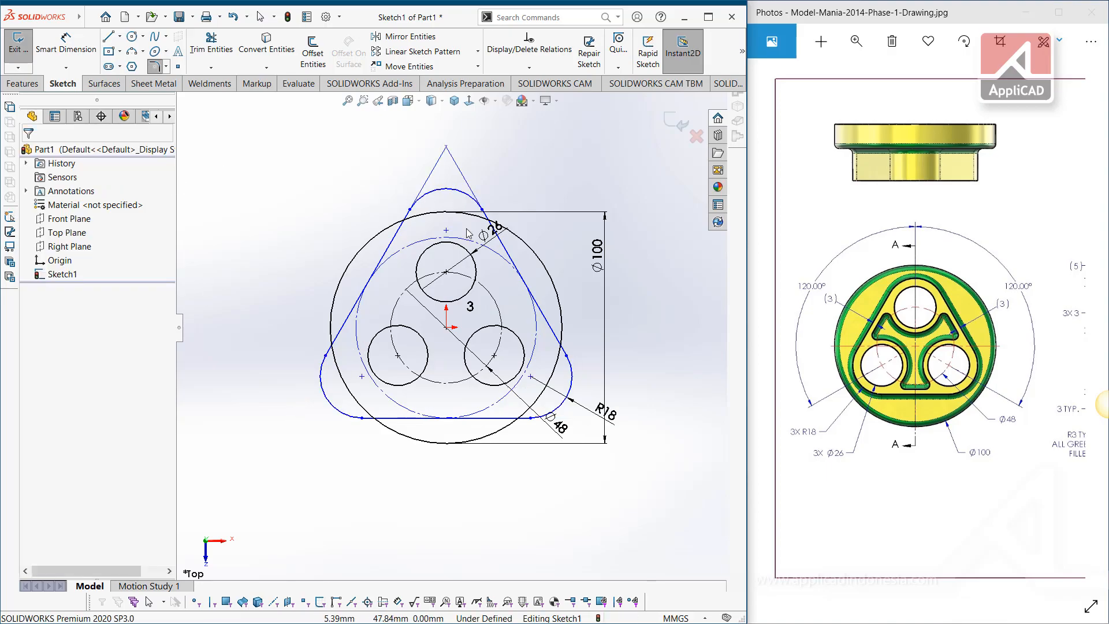
Shrink the rounded triangle and dimension the gap between its upper corner arc and the upper 26 mm circle as 5 mm.
mouse_move(450, 238)
left_mouse_down()
mouse_move(453, 278)
mouse_move(454, 251)
left_mouse_up()
key("Escape")
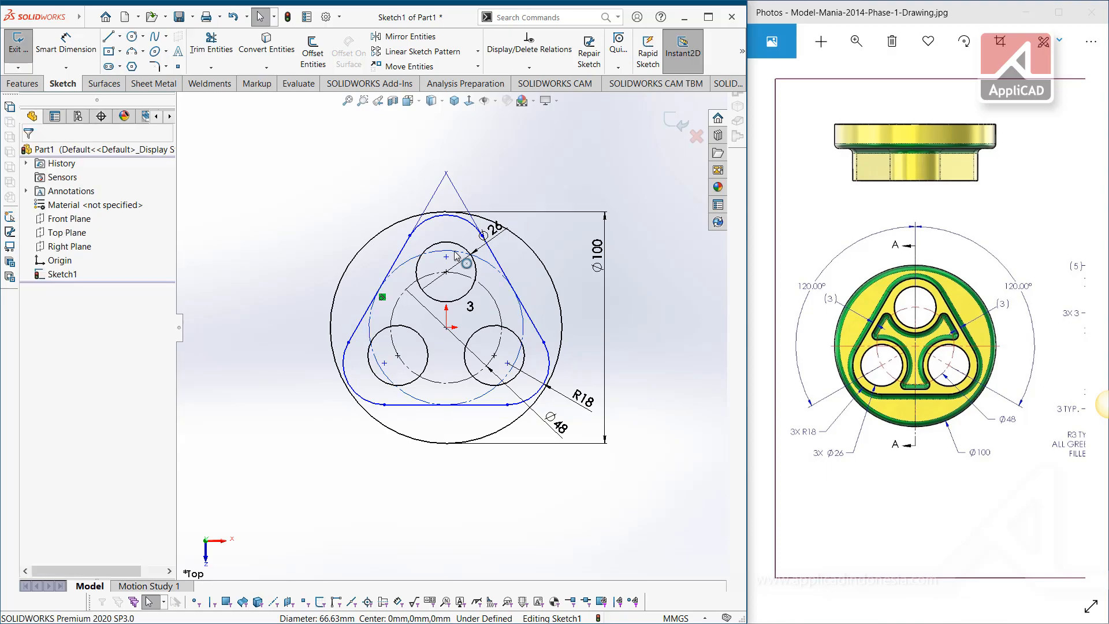
scroll(454, 231, "up", 4)
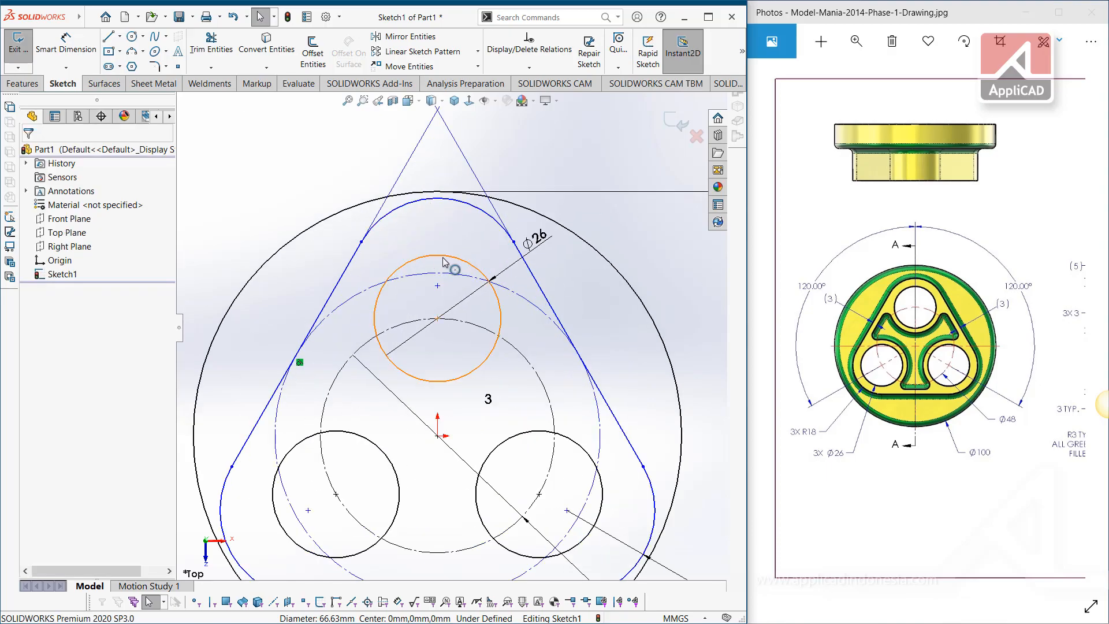
left_click(78, 38)
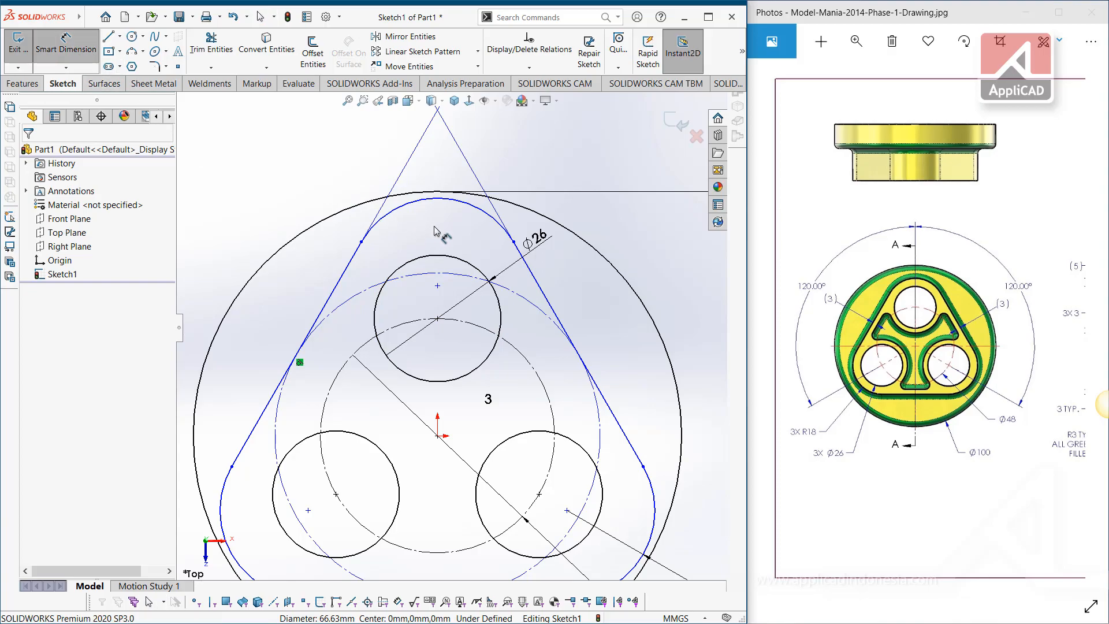
left_click(437, 199)
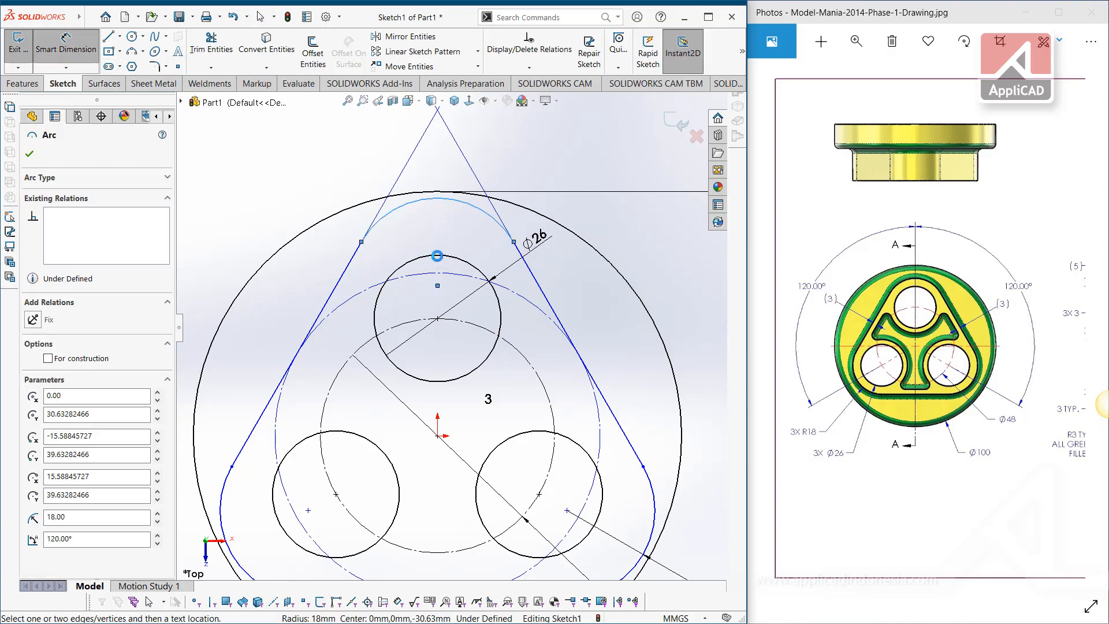
left_click(440, 260)
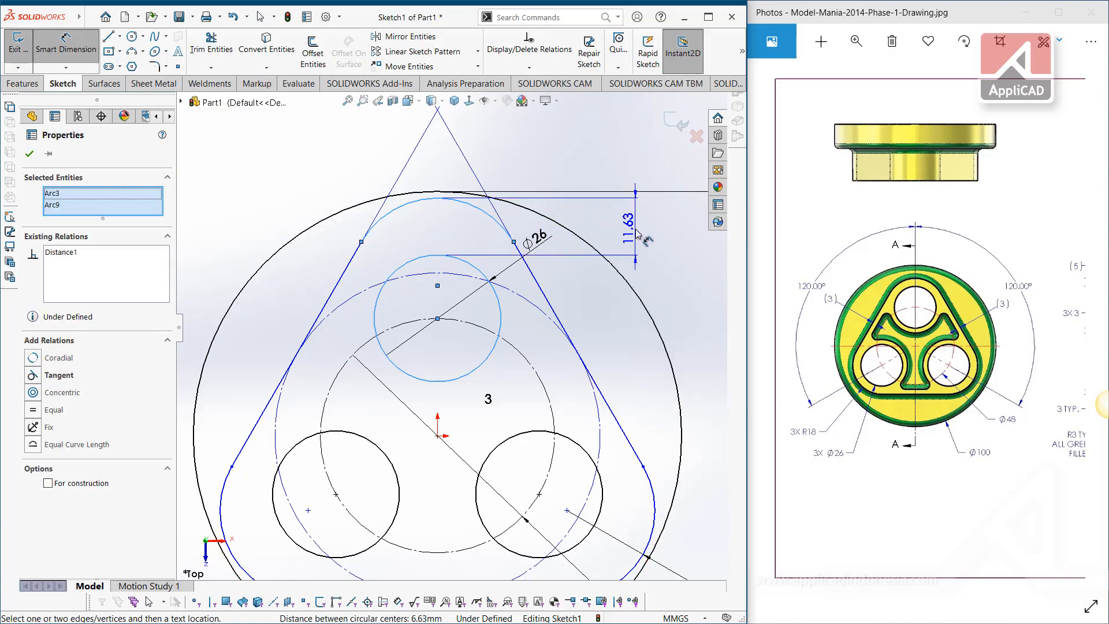
left_click(637, 234)
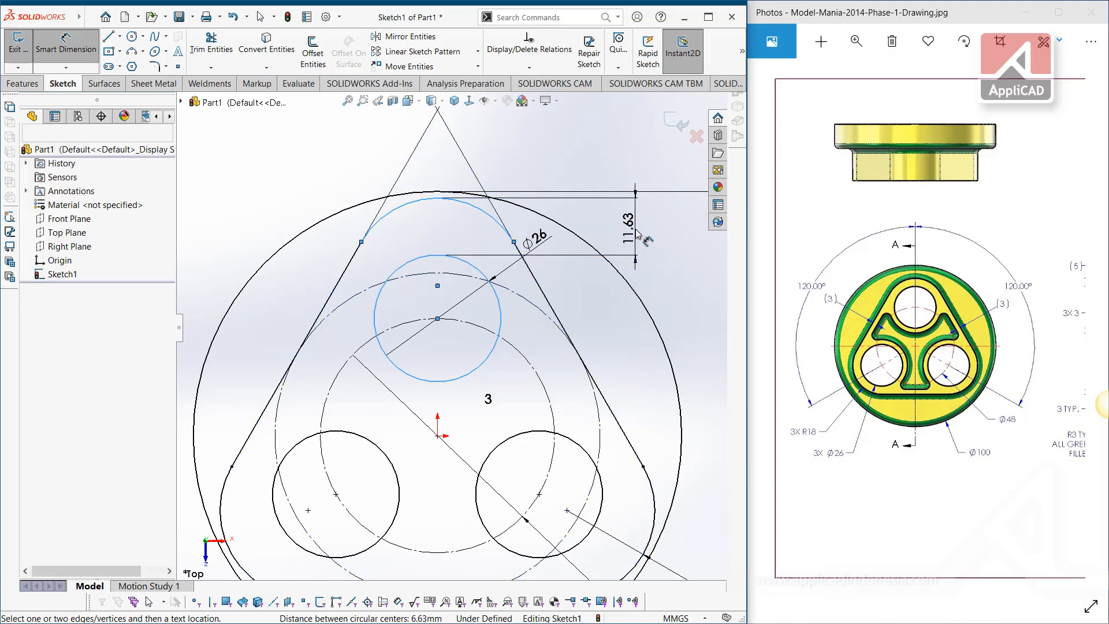
type("5")
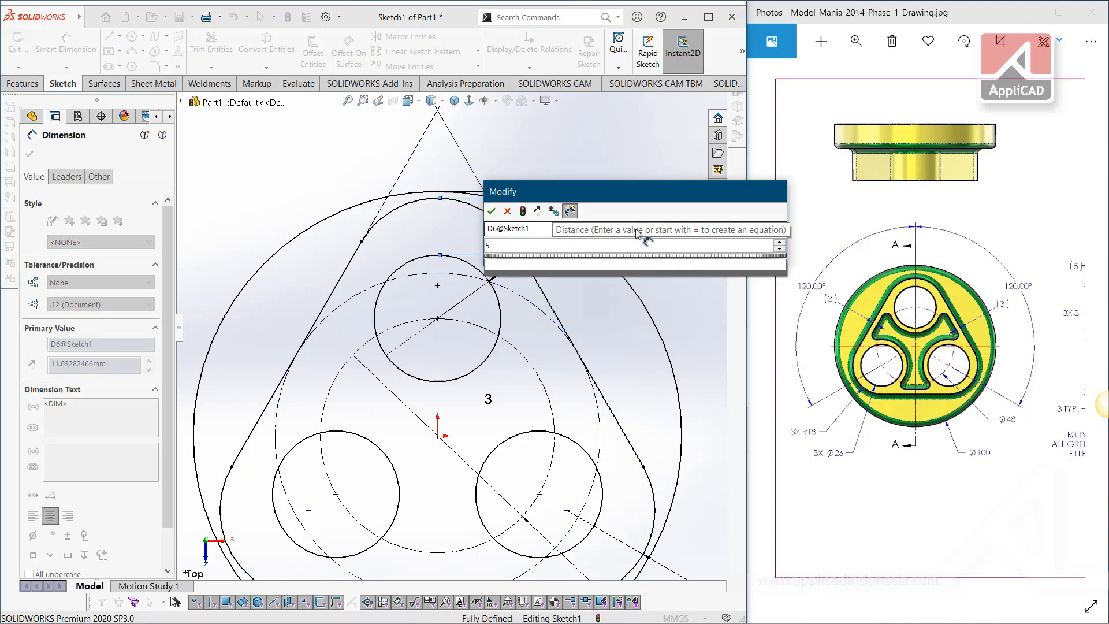
key("Return")
key("f")
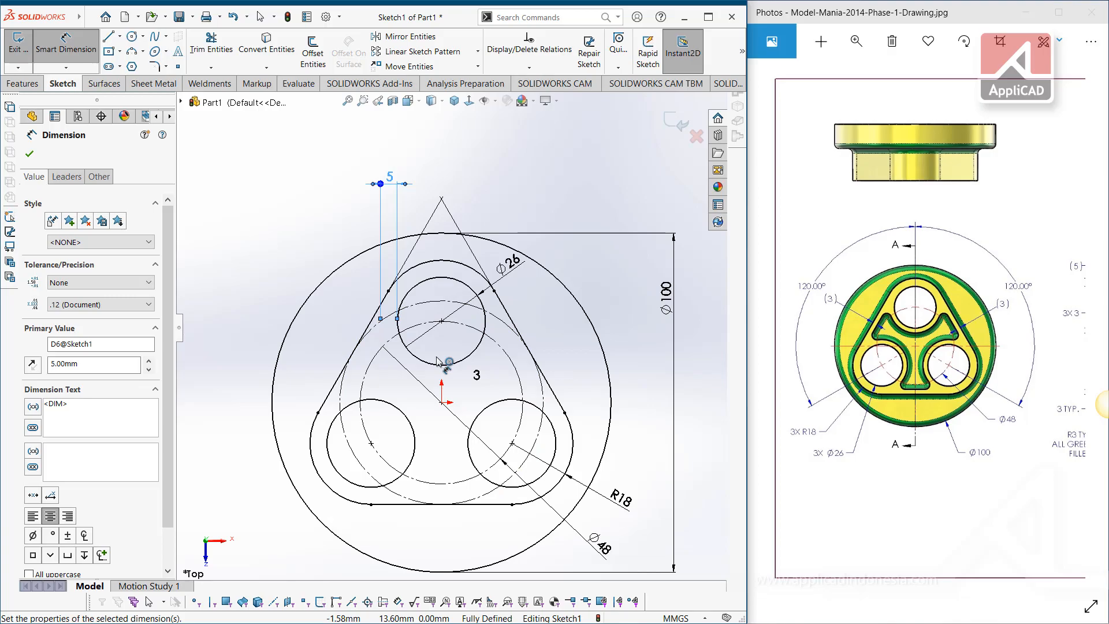
left_click(265, 186)
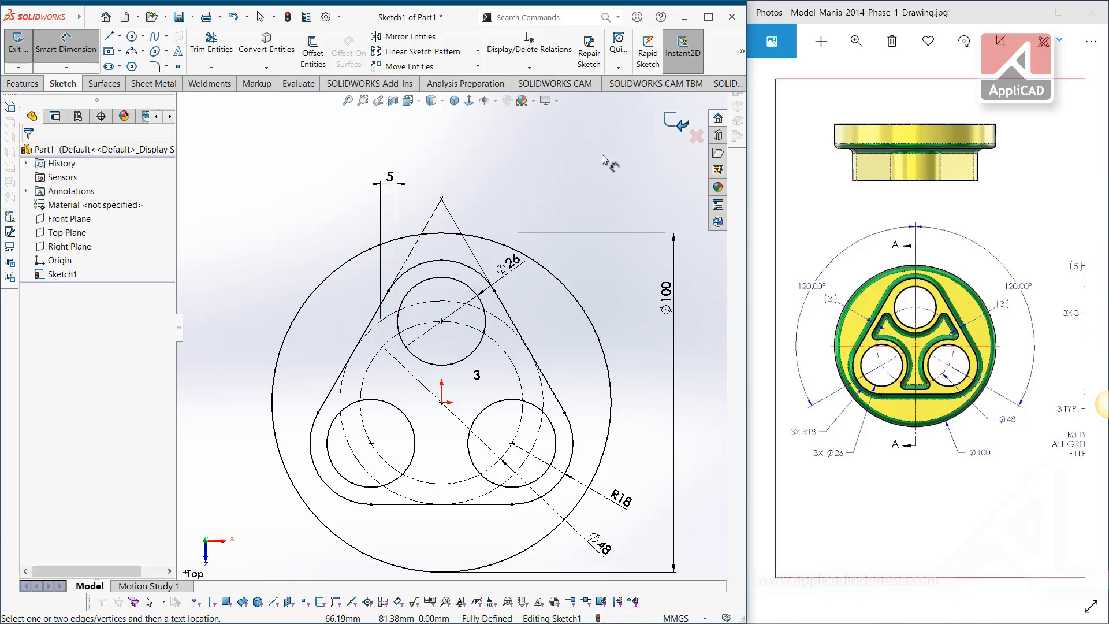
Exit the sketch and start an extruded boss from the base sketch.
left_click(676, 122)
mouse_move(565, 395)
middle_mouse_down()
mouse_move(517, 364)
mouse_move(542, 293)
mouse_move(530, 323)
middle_mouse_up()
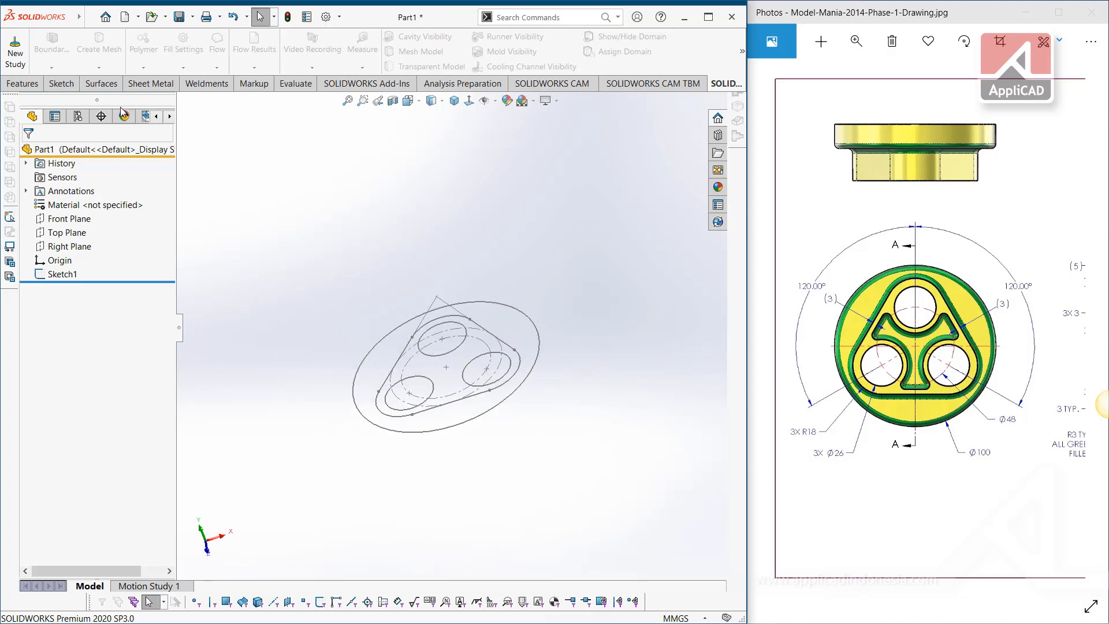
left_click(22, 83)
left_click(24, 52)
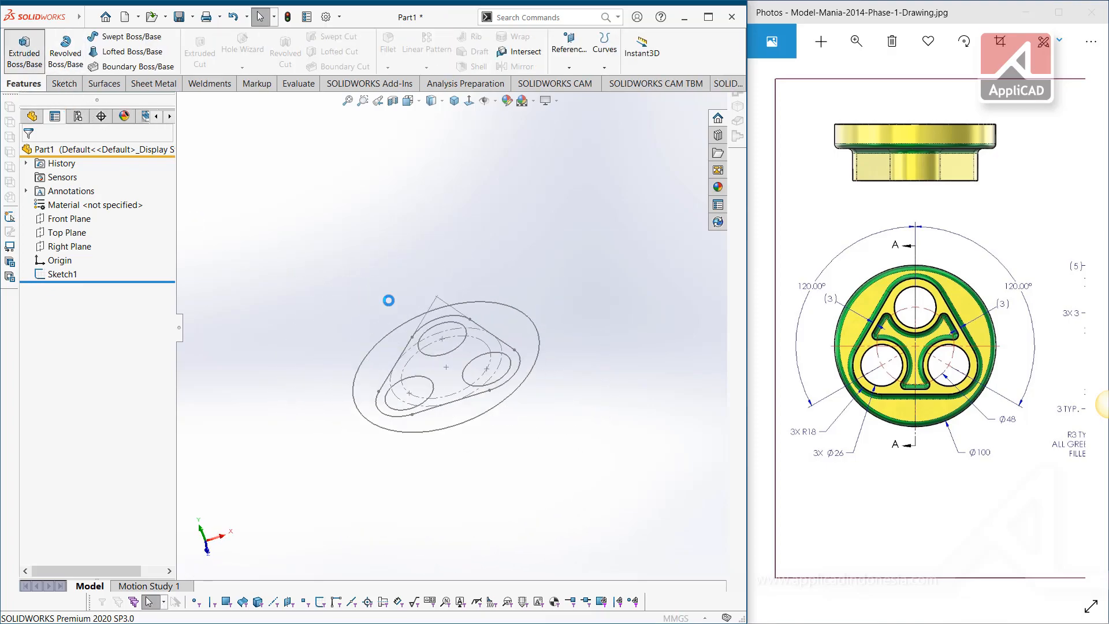
left_click(522, 315)
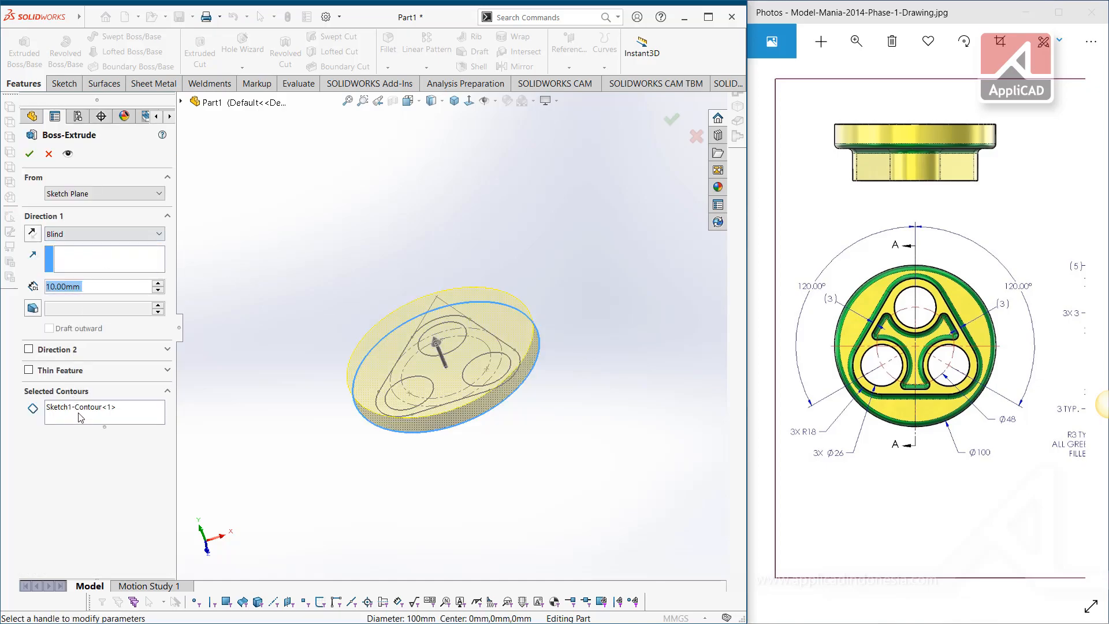
Replace the extrusion's selected contour with the outer ring and the rounded-triangle region around the holes, and reverse the extrusion direction.
left_click(80, 417)
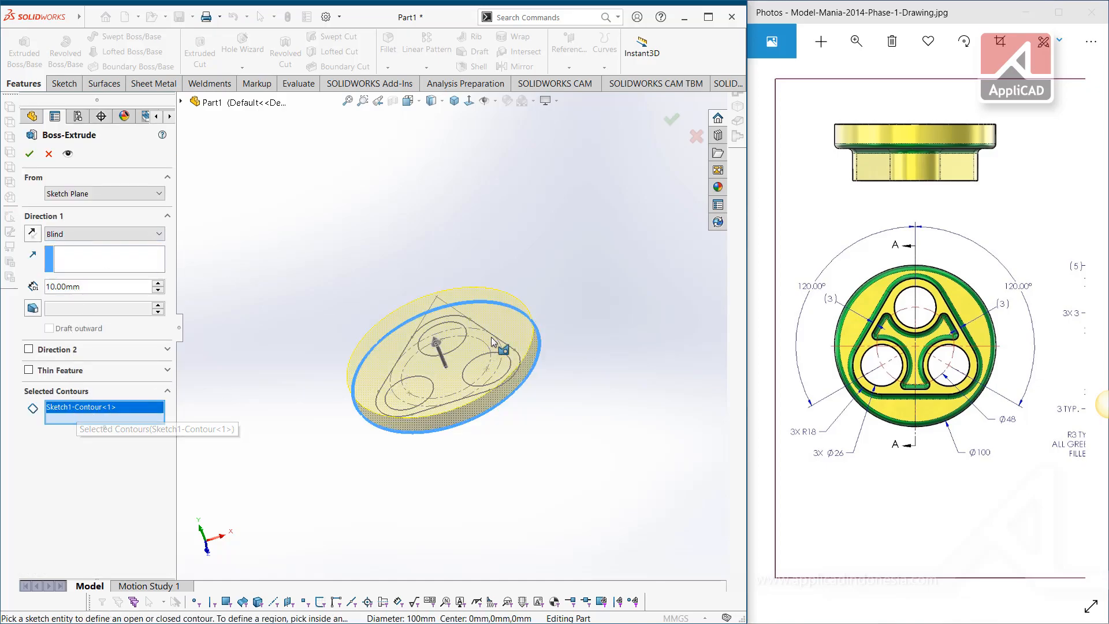
left_click(507, 330)
middle_click_drag(507, 324, 539, 348)
left_click(519, 331)
right_click(88, 412)
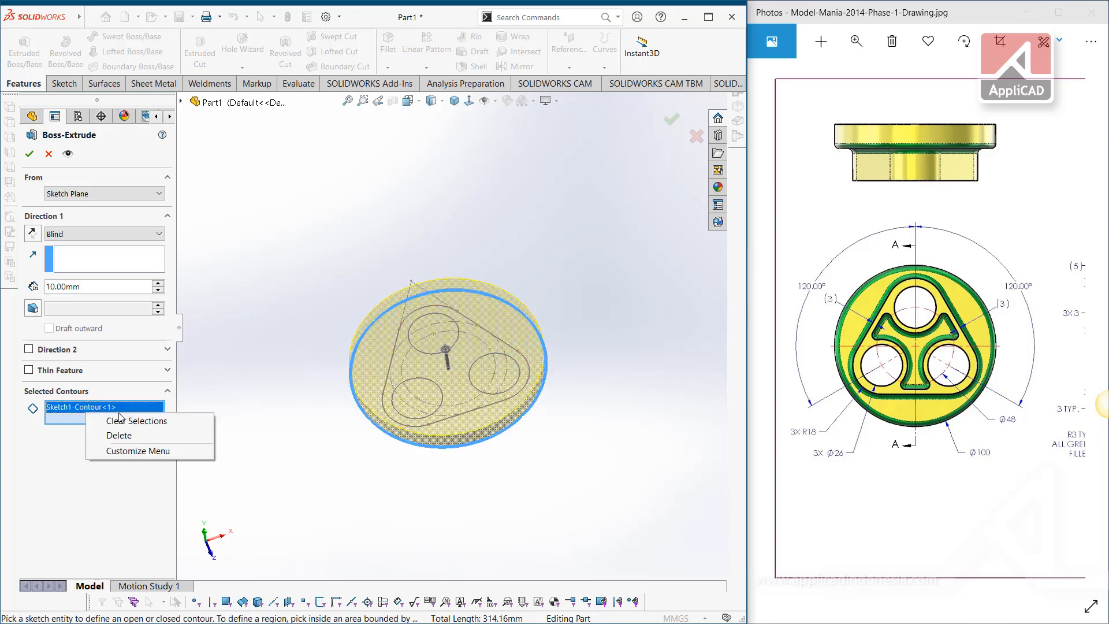
left_click(190, 418)
left_click(516, 322)
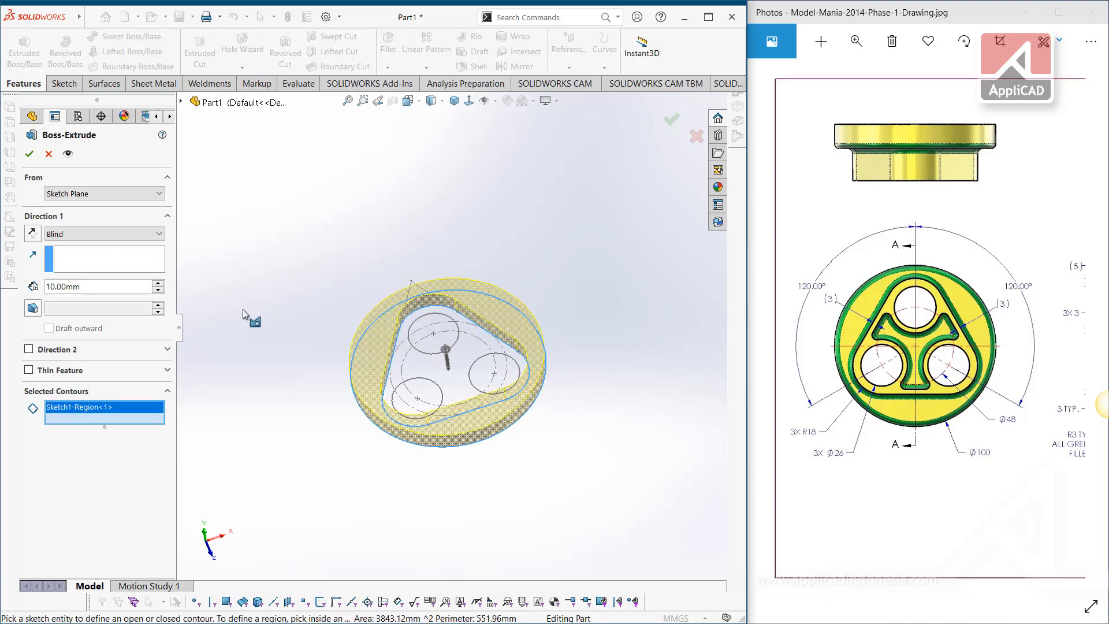
left_click(477, 361)
mouse_move(525, 312)
middle_mouse_down()
mouse_move(481, 284)
mouse_move(474, 294)
mouse_move(554, 238)
mouse_move(512, 250)
mouse_move(494, 323)
middle_mouse_up()
left_click(33, 232)
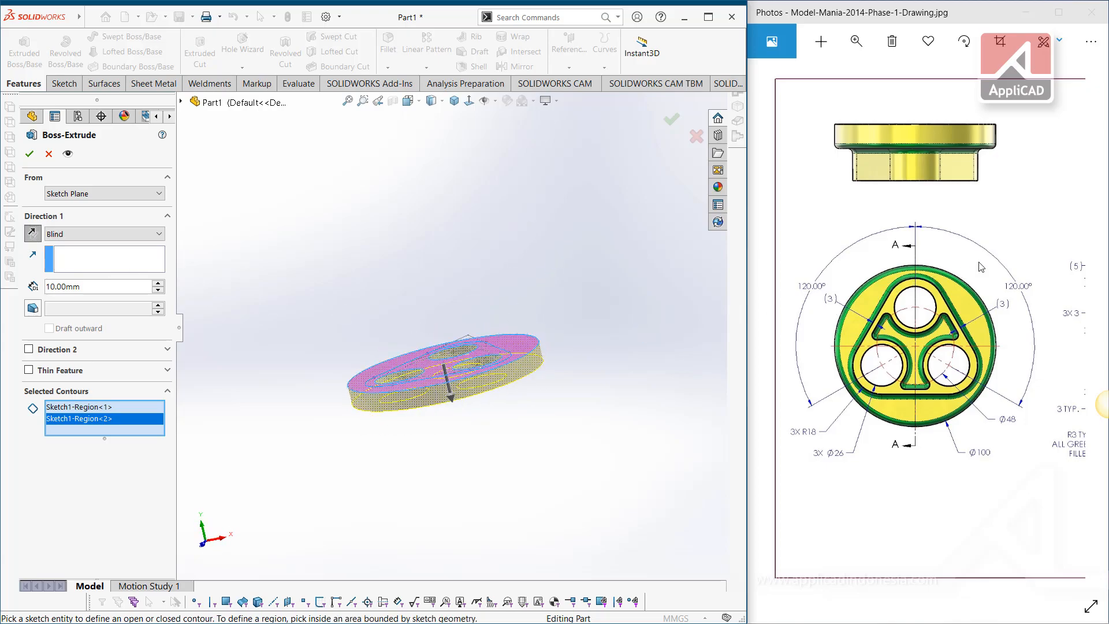
Set the base disc's blind extrusion depth to 15 mm and finish the extrusion.
left_click_drag(979, 267, 807, 282)
left_click_drag(938, 265, 908, 218)
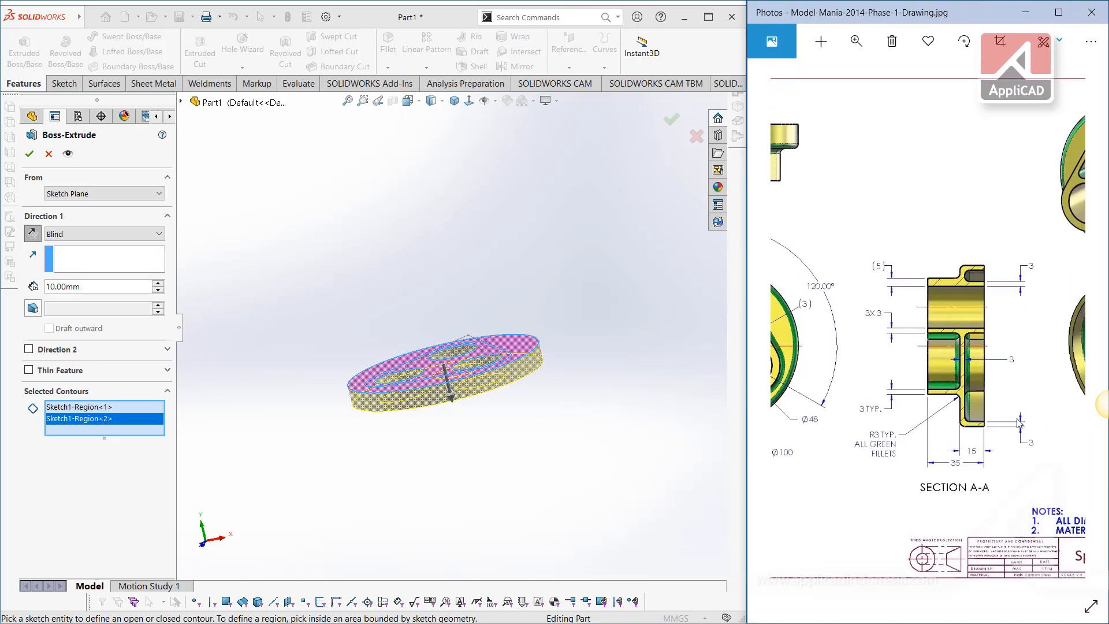
scroll(980, 468, "up", 3)
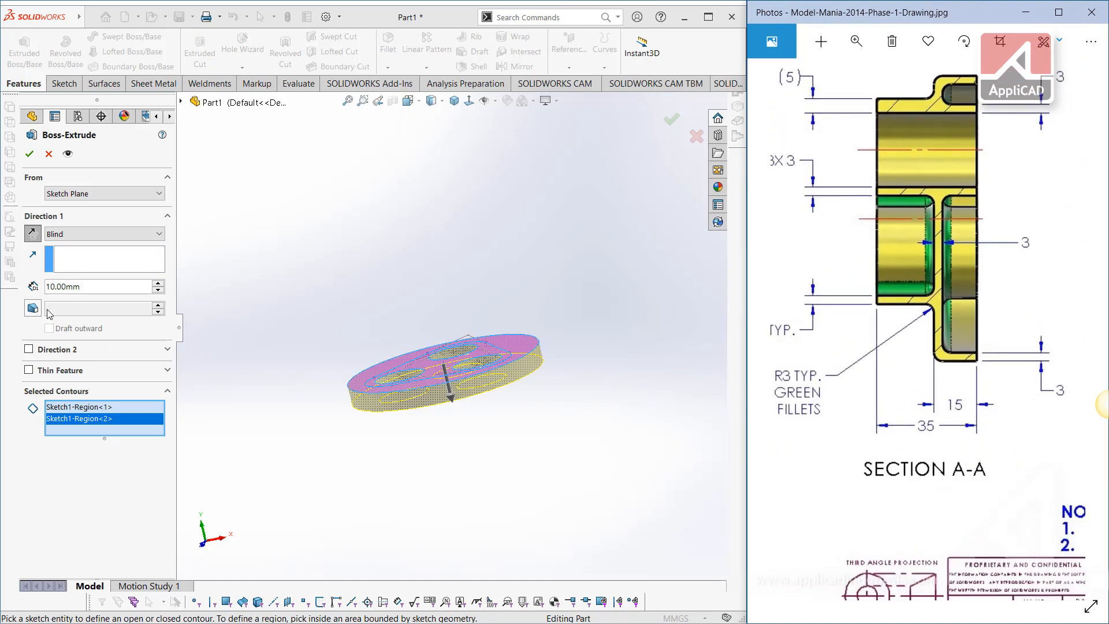
left_click(92, 287)
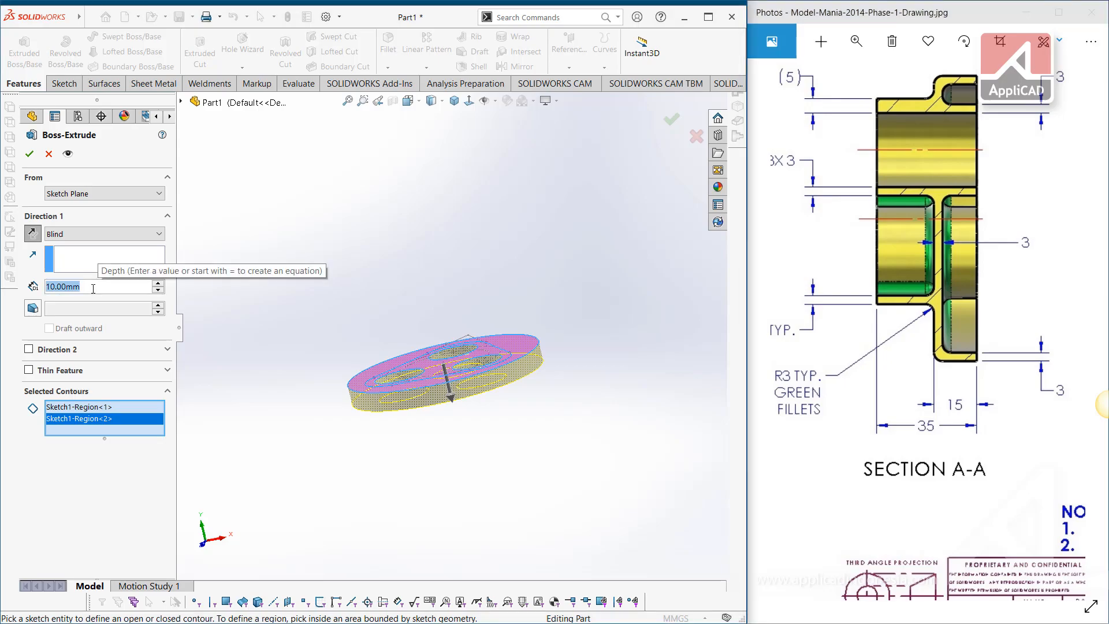
type("15")
key("Return")
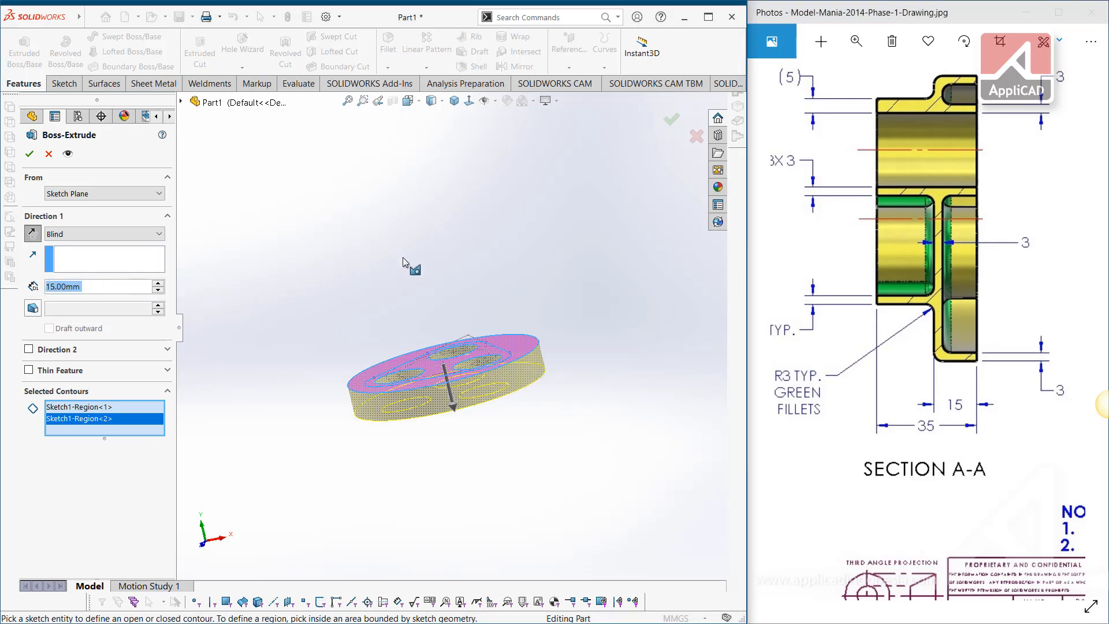
middle_click_drag(441, 241, 498, 316)
left_click(673, 119)
middle_click_drag(532, 376, 274, 280)
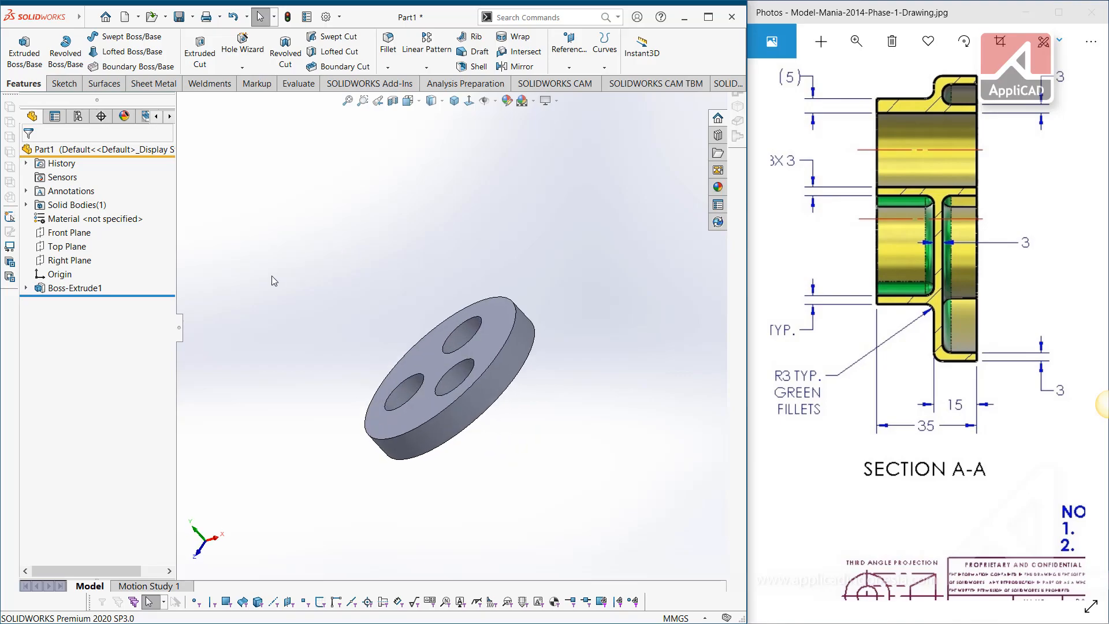
Show the base sketch absorbed in the disc's extrusion so it can be reused on the model.
left_click(26, 288)
right_click(69, 304)
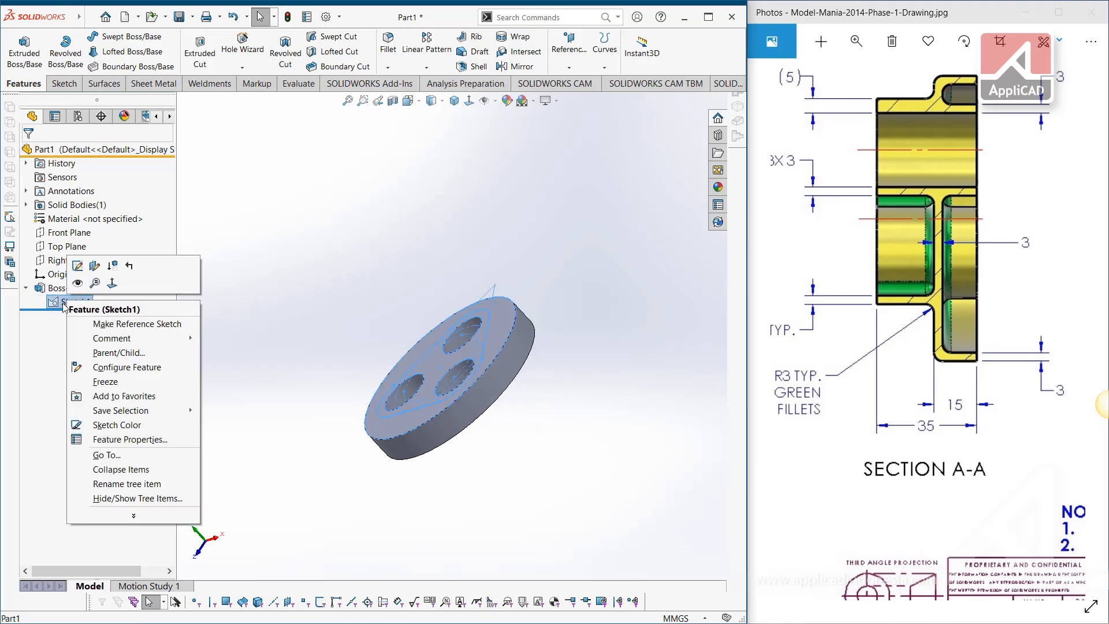
left_click(359, 303)
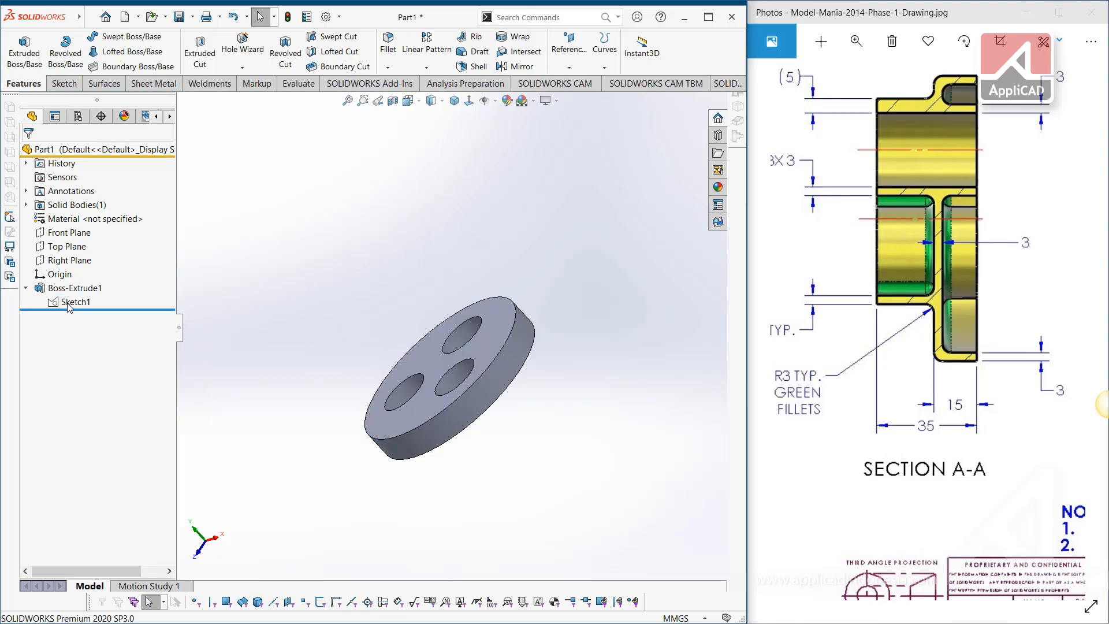
right_click(80, 305)
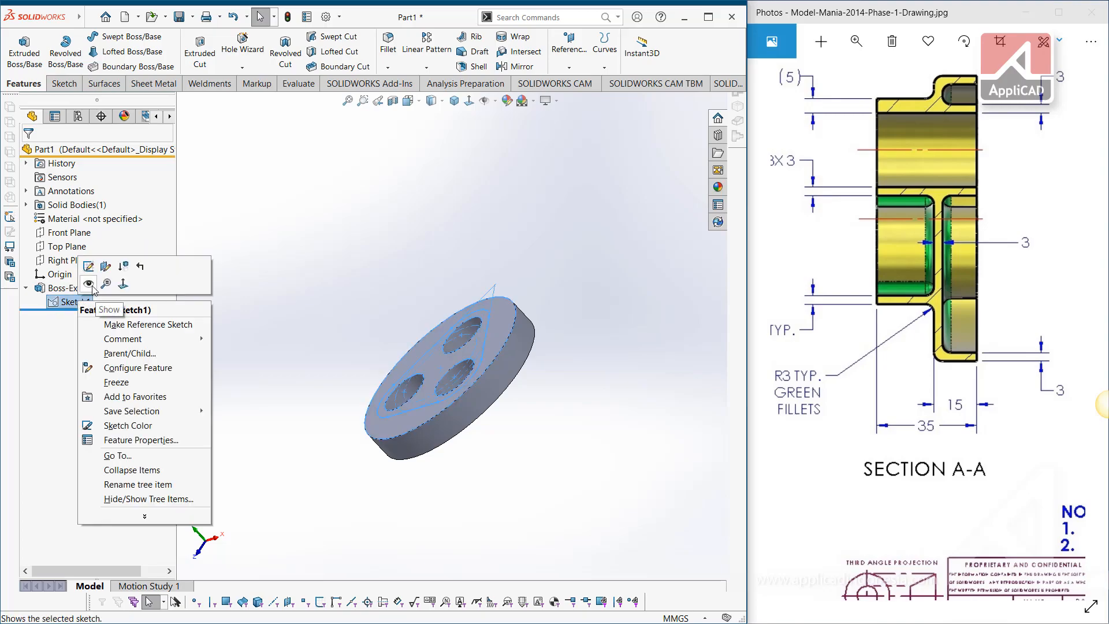
left_click(88, 283)
middle_click_drag(389, 260, 326, 171)
mouse_move(946, 259)
left_mouse_down()
mouse_move(808, 271)
mouse_move(892, 272)
left_mouse_up()
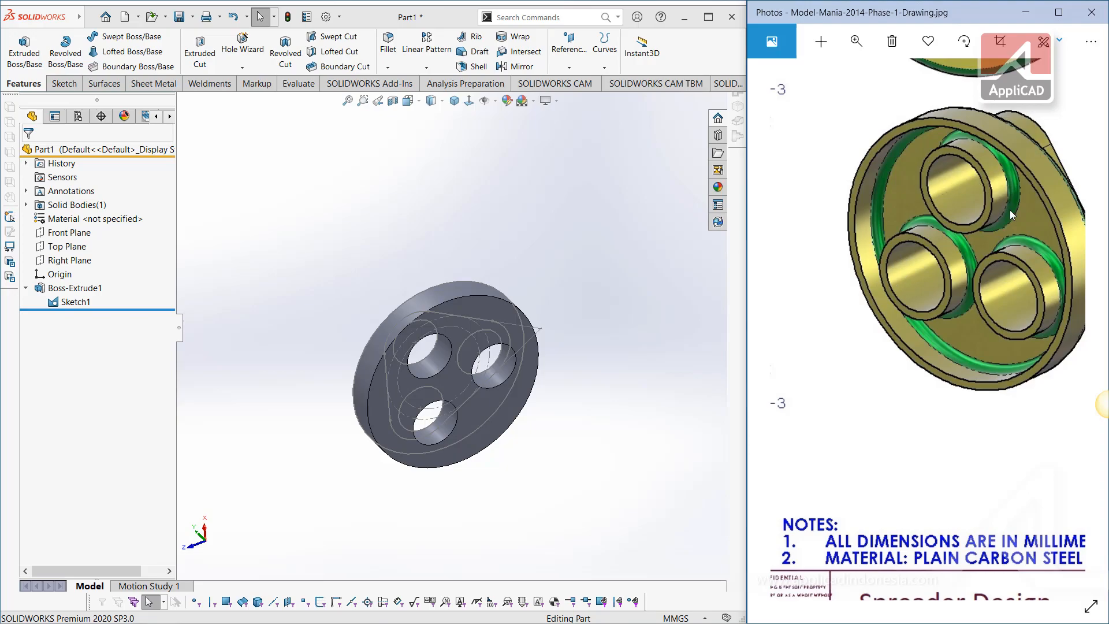
left_click(580, 207)
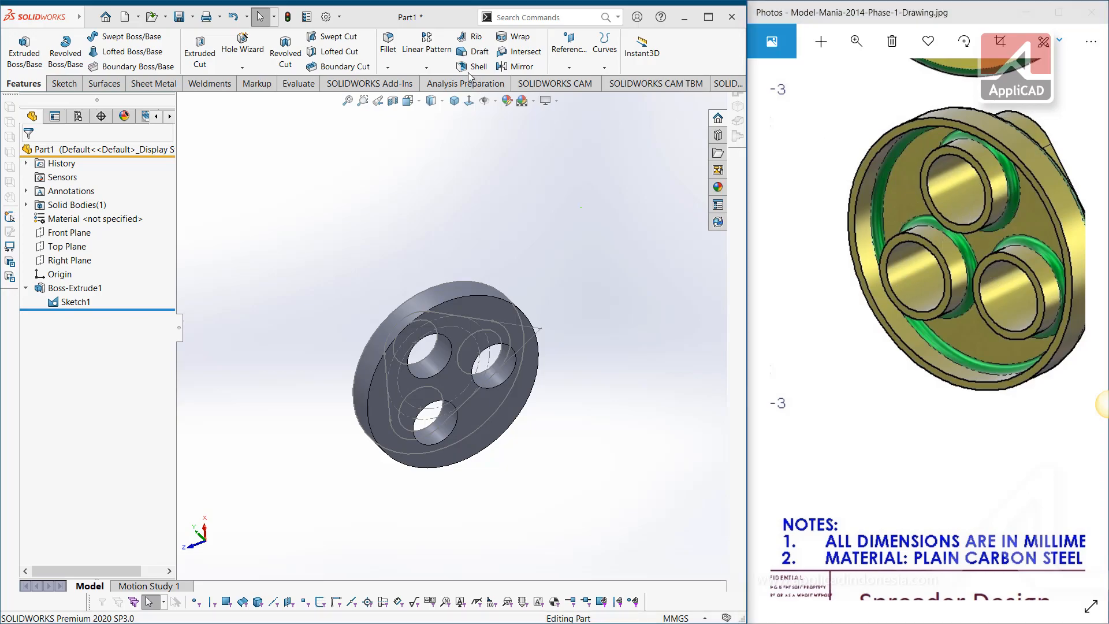
left_click(474, 66)
mouse_move(522, 259)
middle_mouse_down()
mouse_move(577, 283)
mouse_move(527, 267)
middle_mouse_up()
left_click(476, 329)
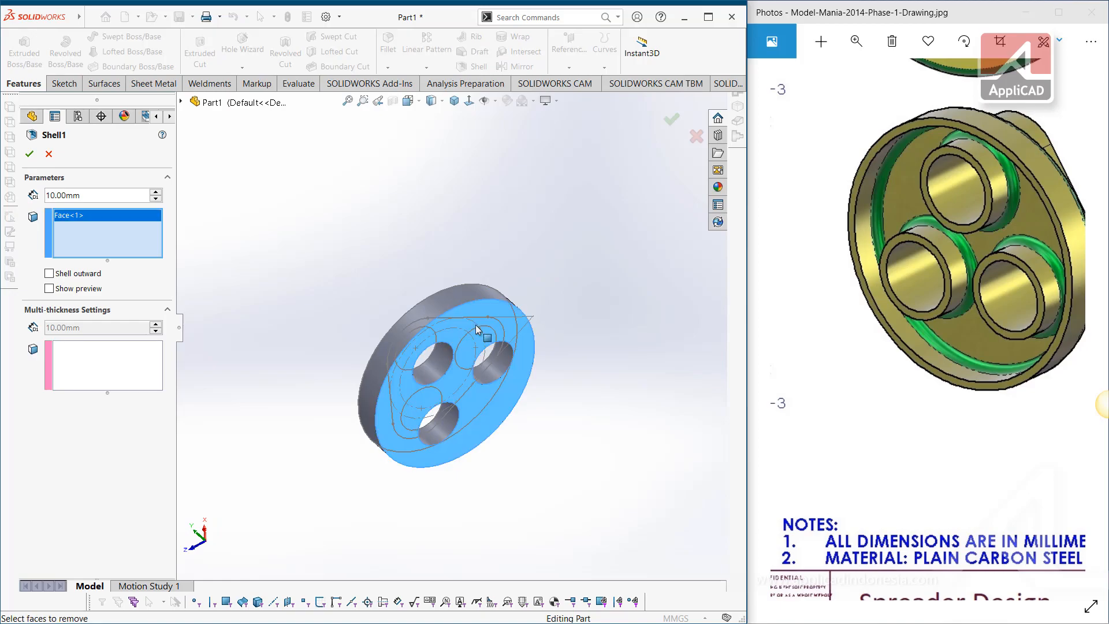
double_click(81, 195)
left_click_drag(858, 272, 947, 286)
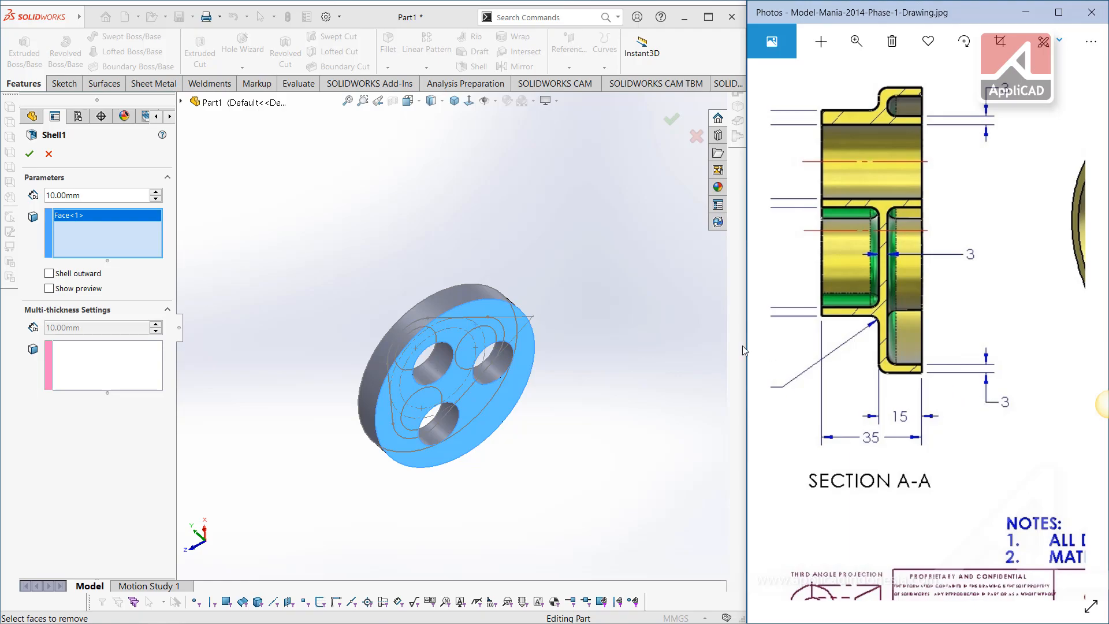
left_click(48, 154)
Shell the disc with a 3 mm wall thickness, removing the flat face opposite the base sketch.
mouse_move(963, 269)
left_mouse_down()
mouse_move(832, 277)
mouse_move(1036, 279)
left_mouse_up()
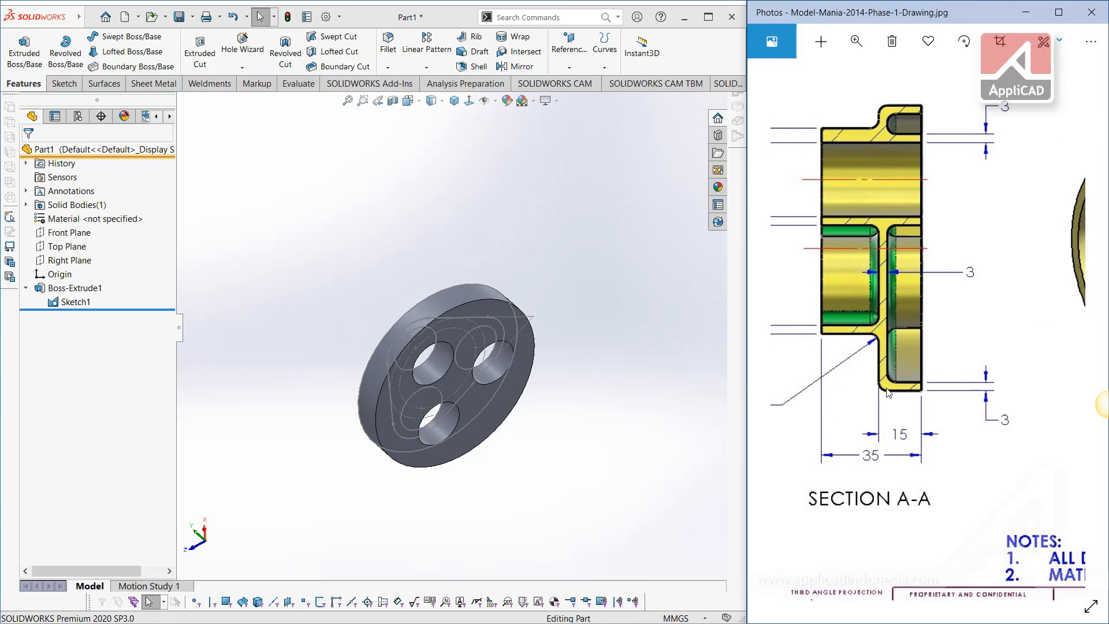
mouse_move(968, 343)
left_mouse_down()
mouse_move(864, 346)
mouse_move(884, 362)
mouse_move(927, 363)
left_mouse_up()
mouse_move(1030, 341)
left_mouse_down()
mouse_move(918, 347)
mouse_move(978, 344)
left_mouse_up()
left_click_drag(871, 372, 917, 372)
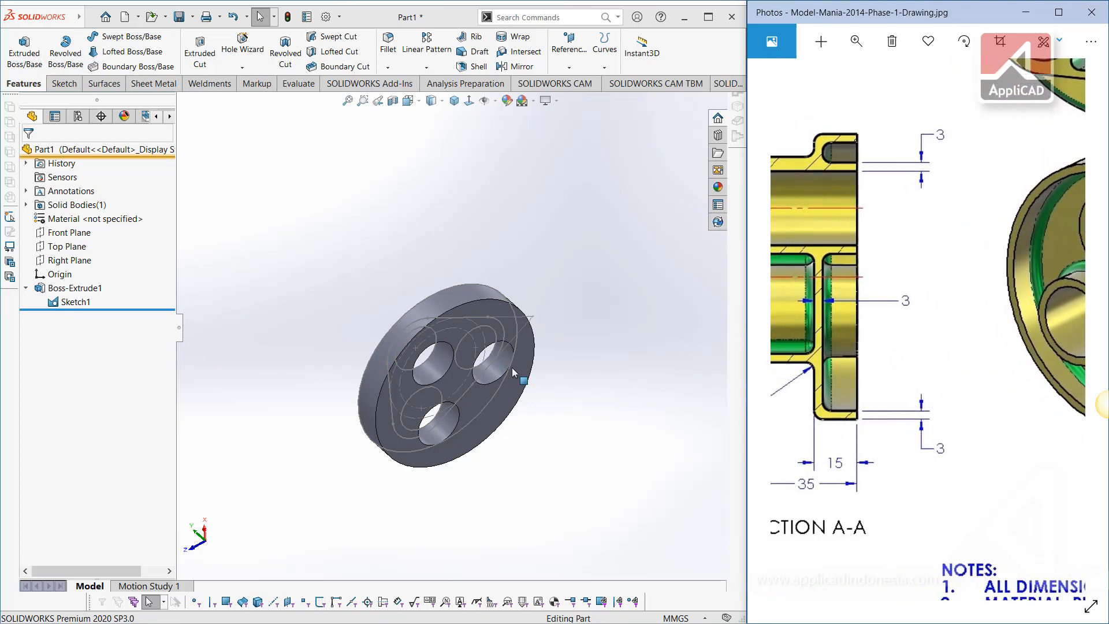
left_click(527, 255)
left_click(474, 67)
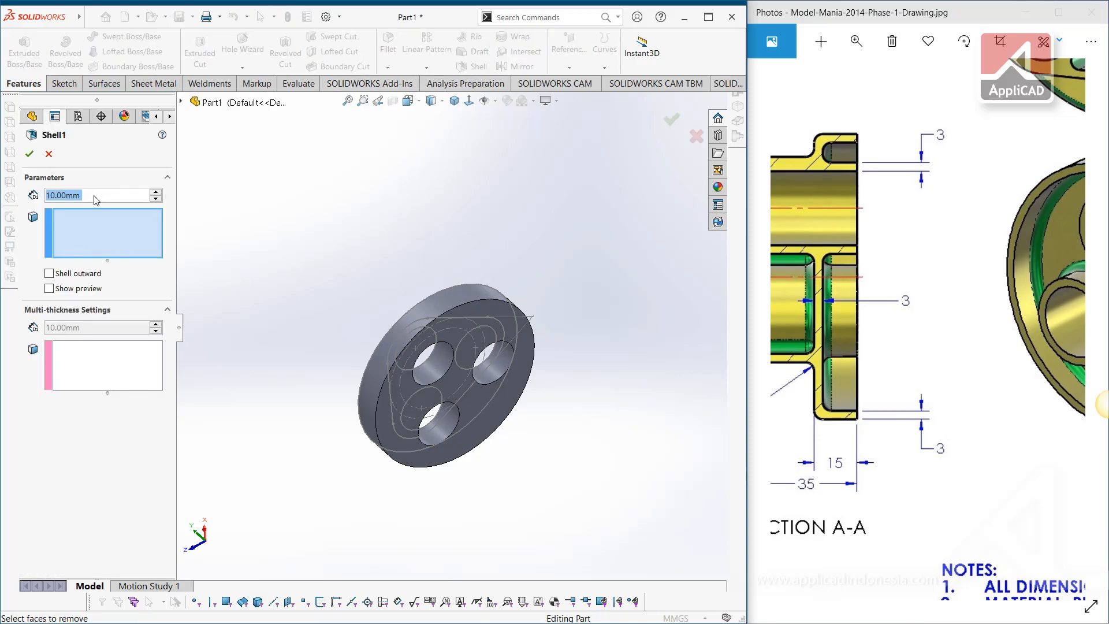
type("3")
key("Return")
left_click(462, 330)
left_click(28, 154)
middle_click_drag(426, 275, 500, 368)
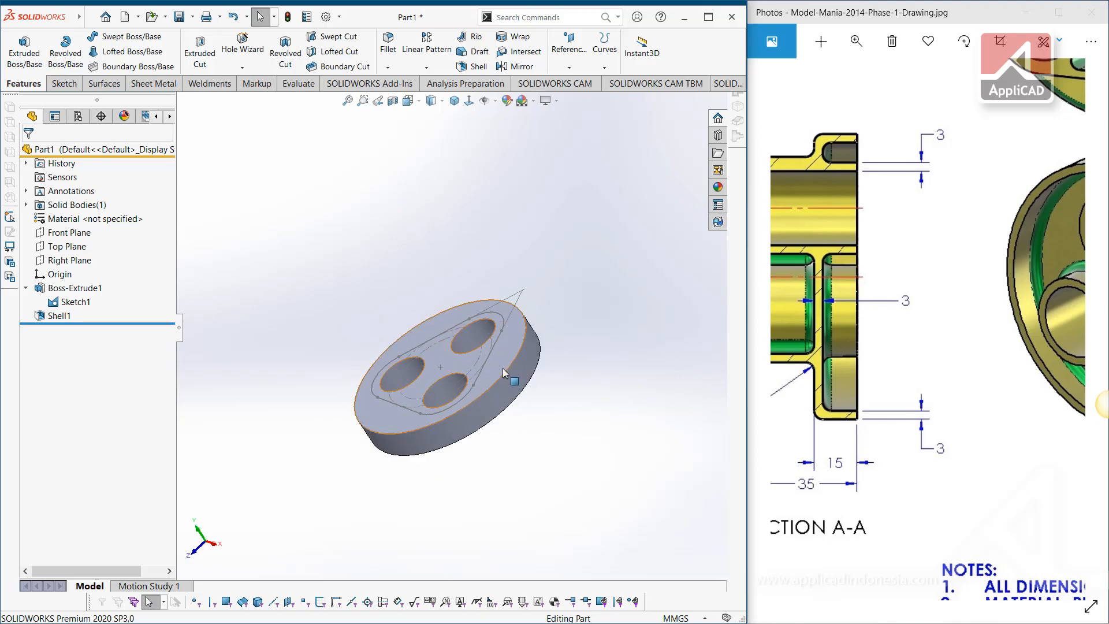
Start an extruded boss from the base sketch and replace its contour with the rounded-triangle region around the three holes.
scroll(830, 303, "down", 4)
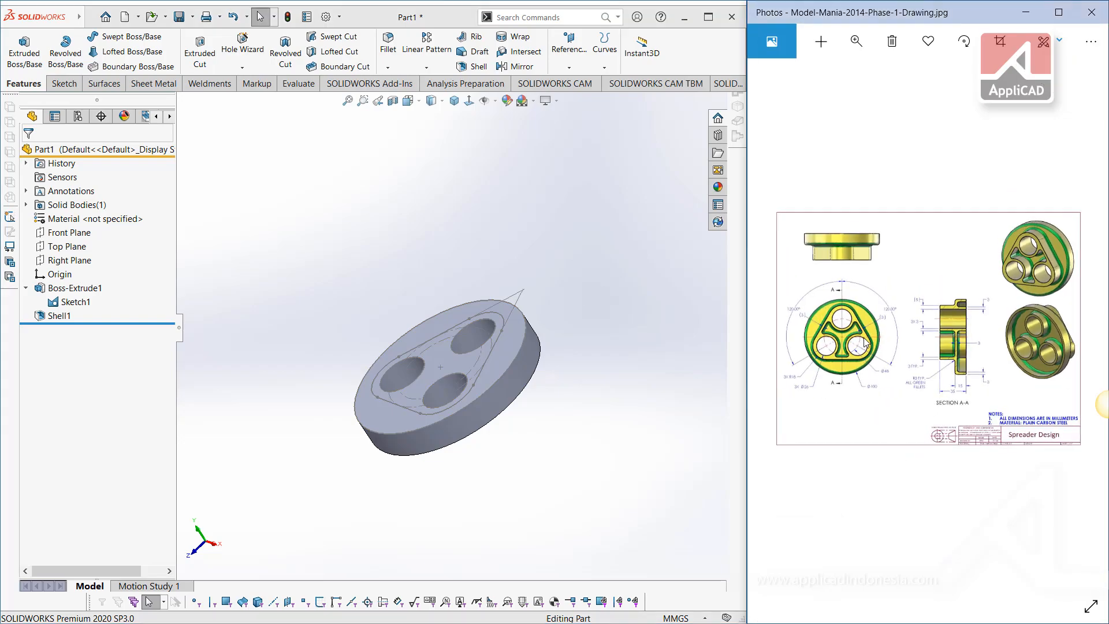
scroll(845, 347, "up", 1)
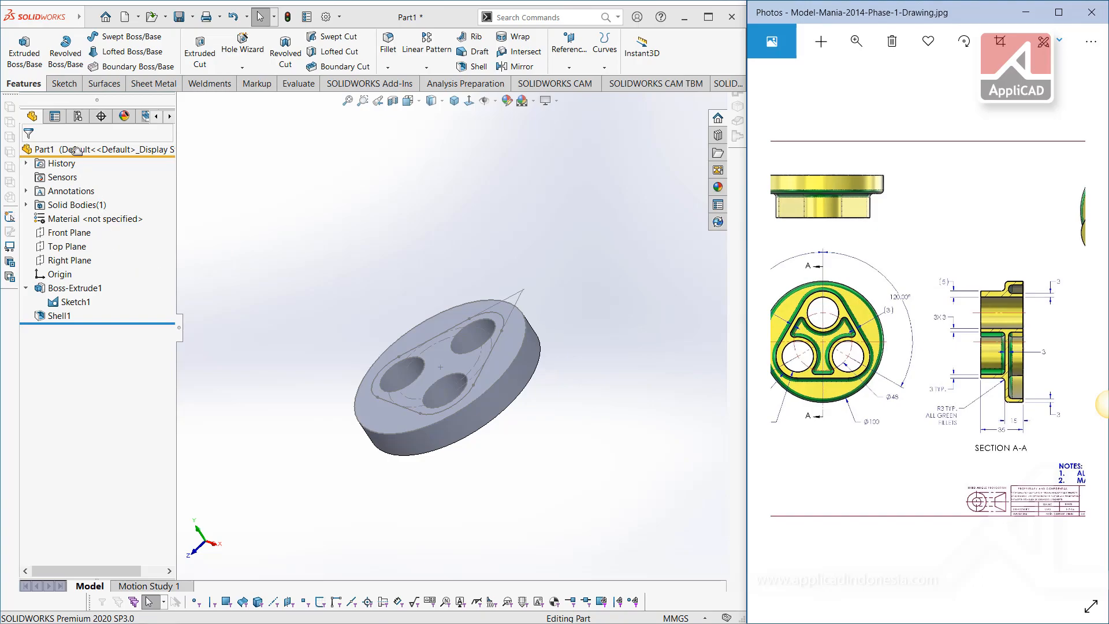
left_click(57, 301)
left_click(310, 267)
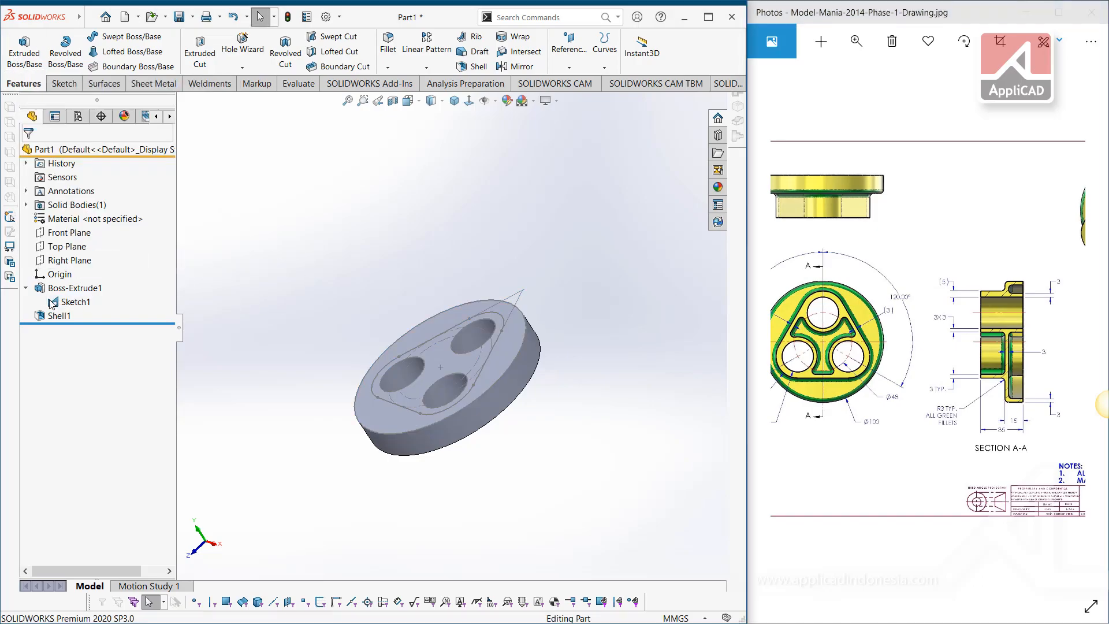
left_click(63, 303)
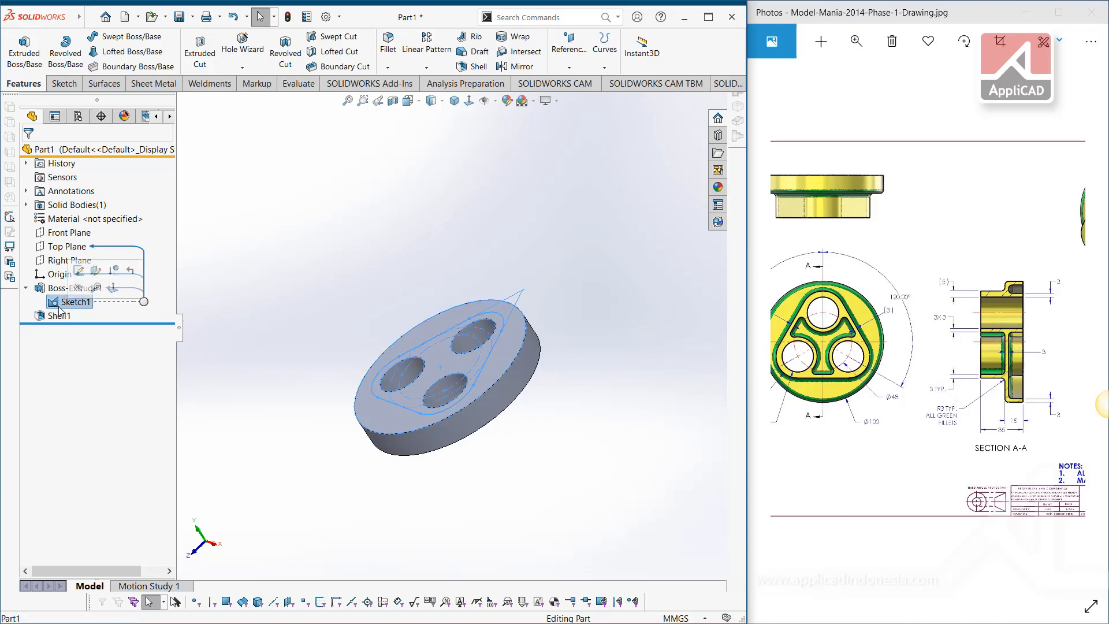
left_click(26, 58)
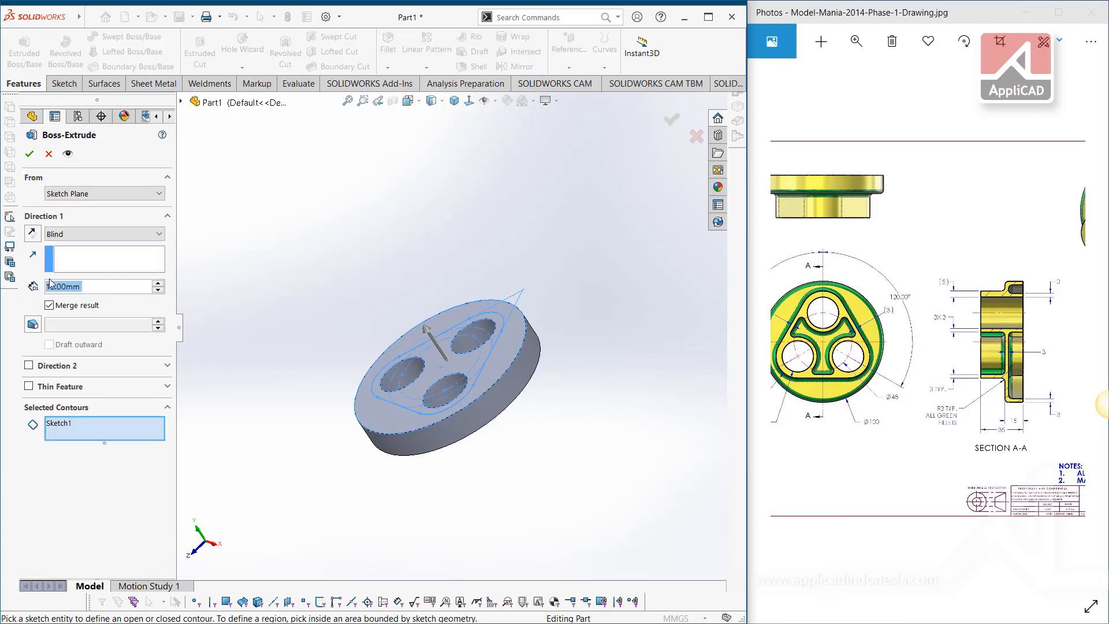
right_click(67, 428)
left_click(112, 437)
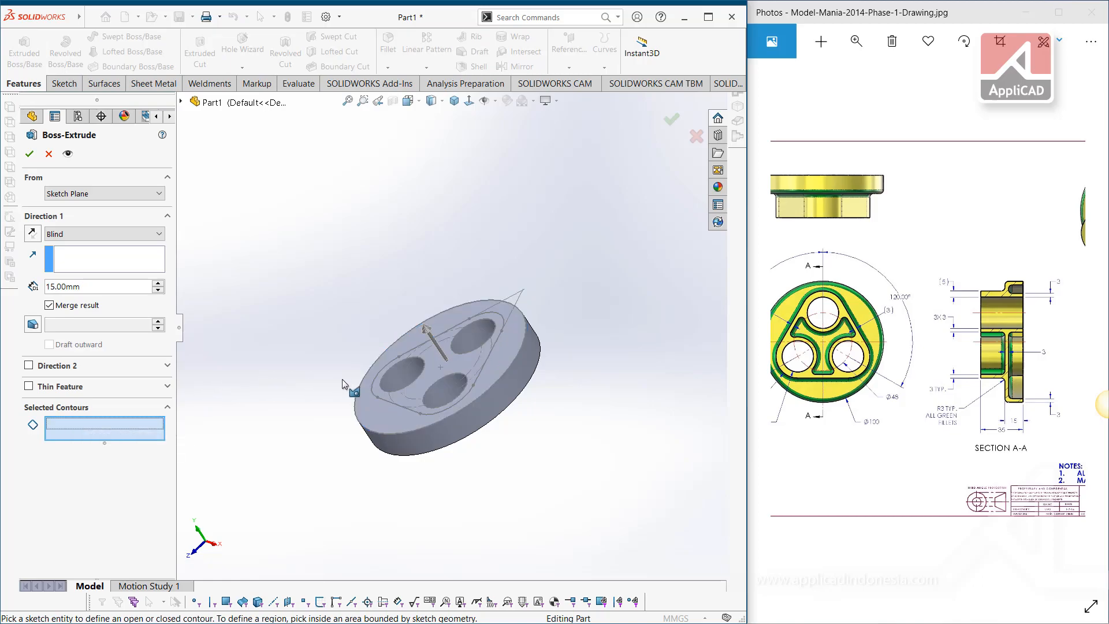
left_click(435, 362)
middle_click_drag(435, 363, 480, 361)
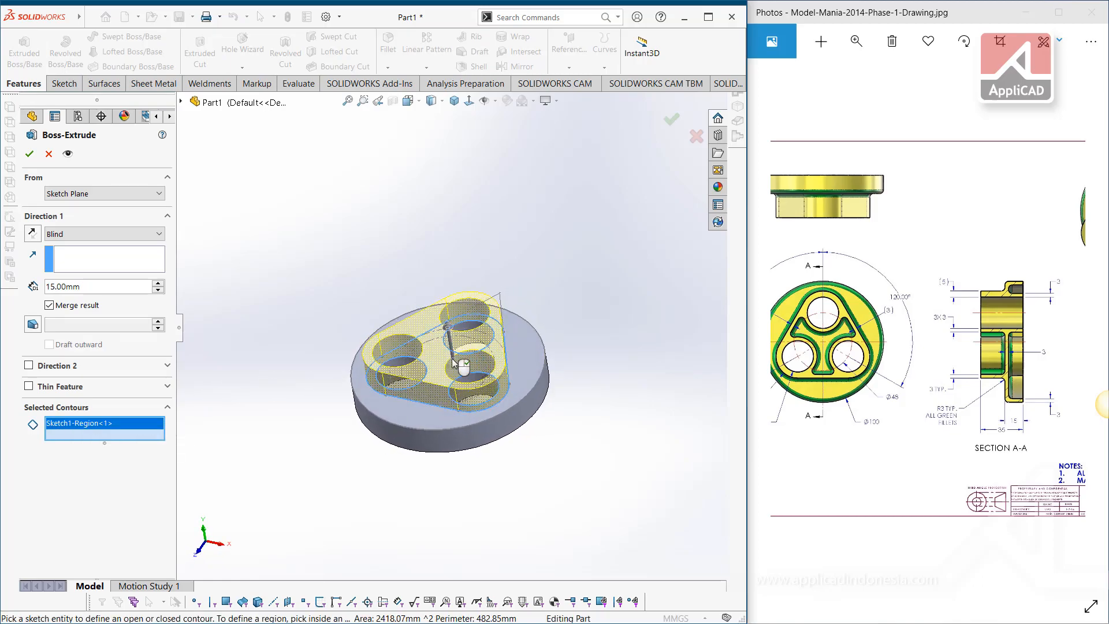
middle_click_drag(502, 433, 468, 401)
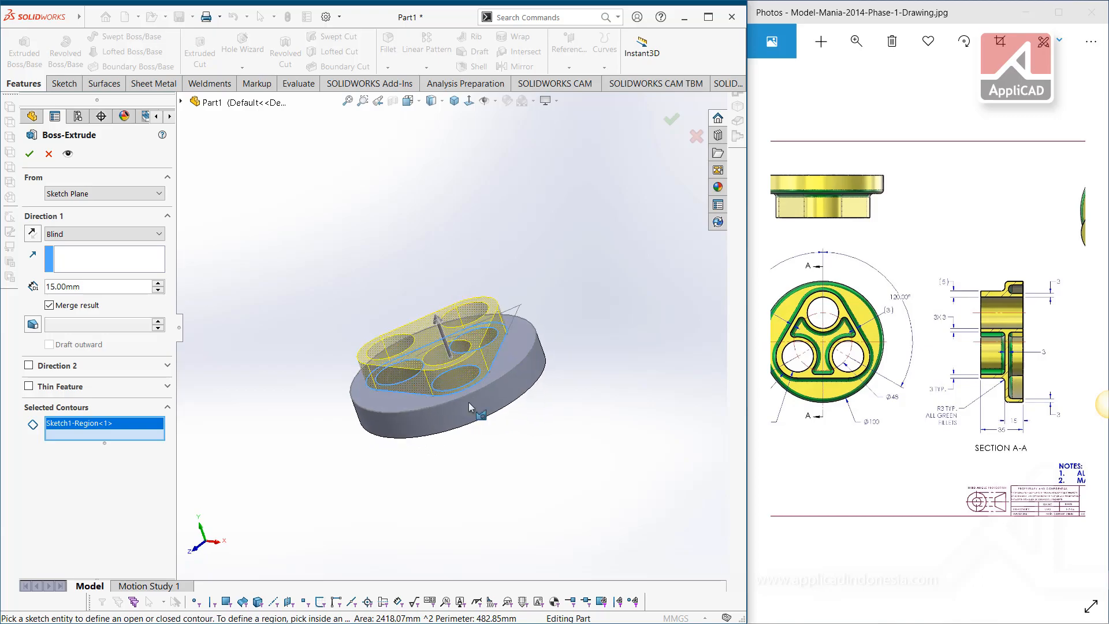
Set the extrusion to start from Surface/Face/Plane, using the annular rim face on the disc's open side.
scroll(968, 422, "up", 3)
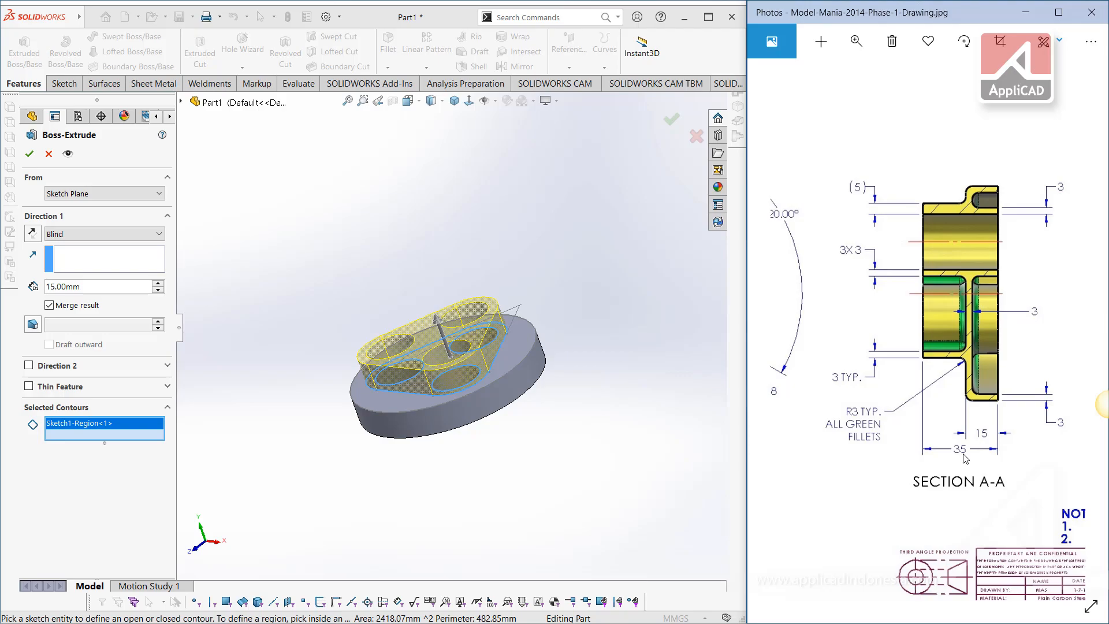
left_click(88, 194)
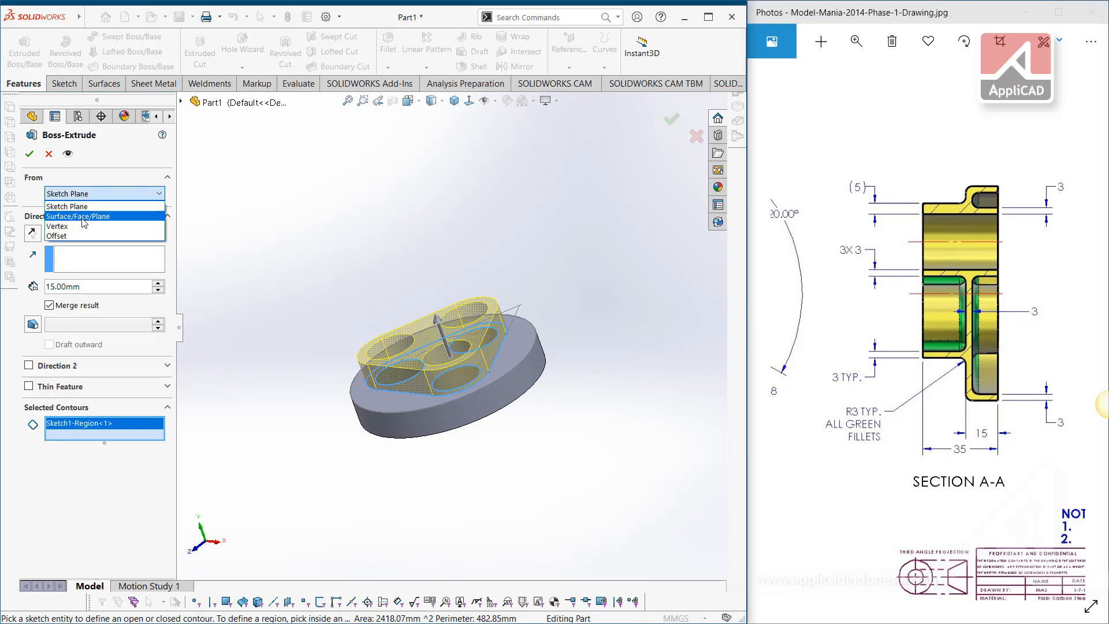
left_click(82, 218)
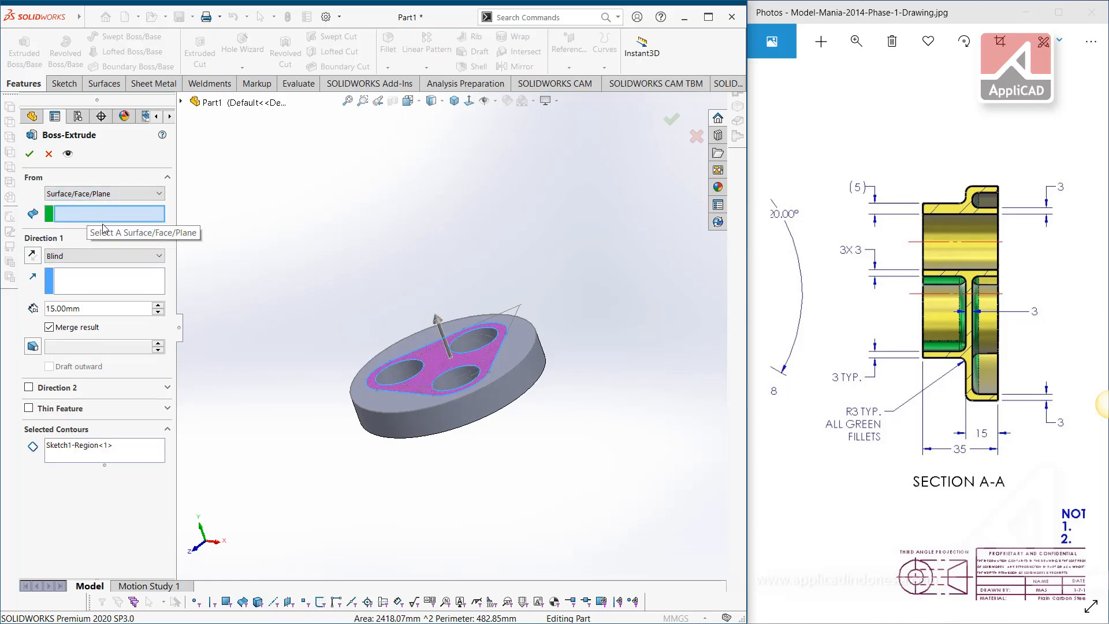
left_click(108, 214)
middle_click_drag(328, 265, 306, 183)
scroll(467, 345, "down", 5)
left_click(451, 366)
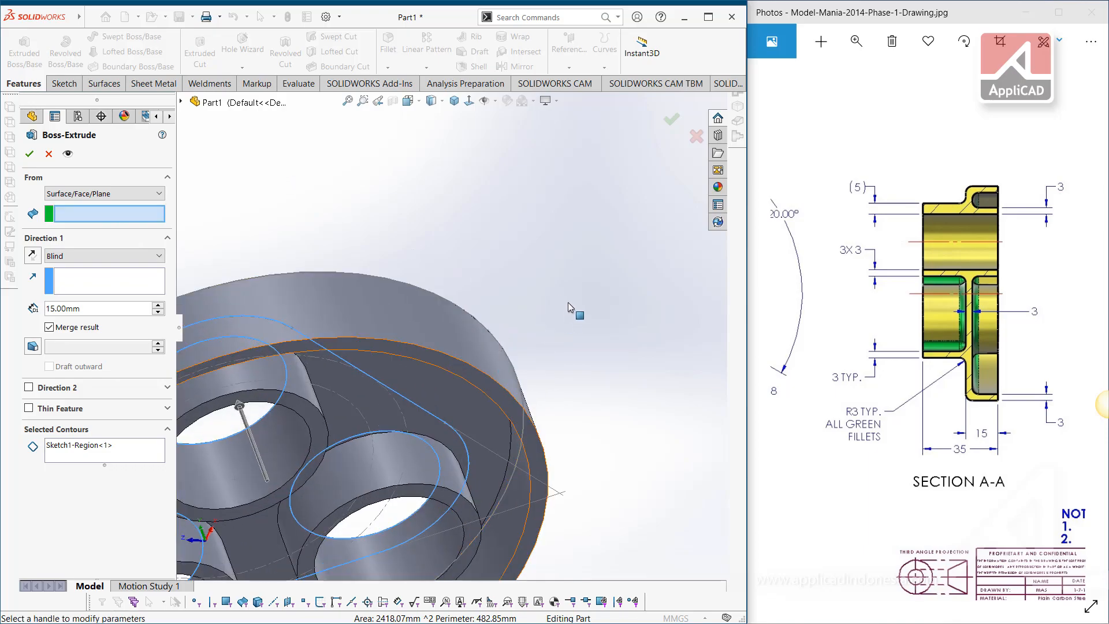
scroll(568, 298, "up", 3)
middle_click_drag(499, 261, 500, 319)
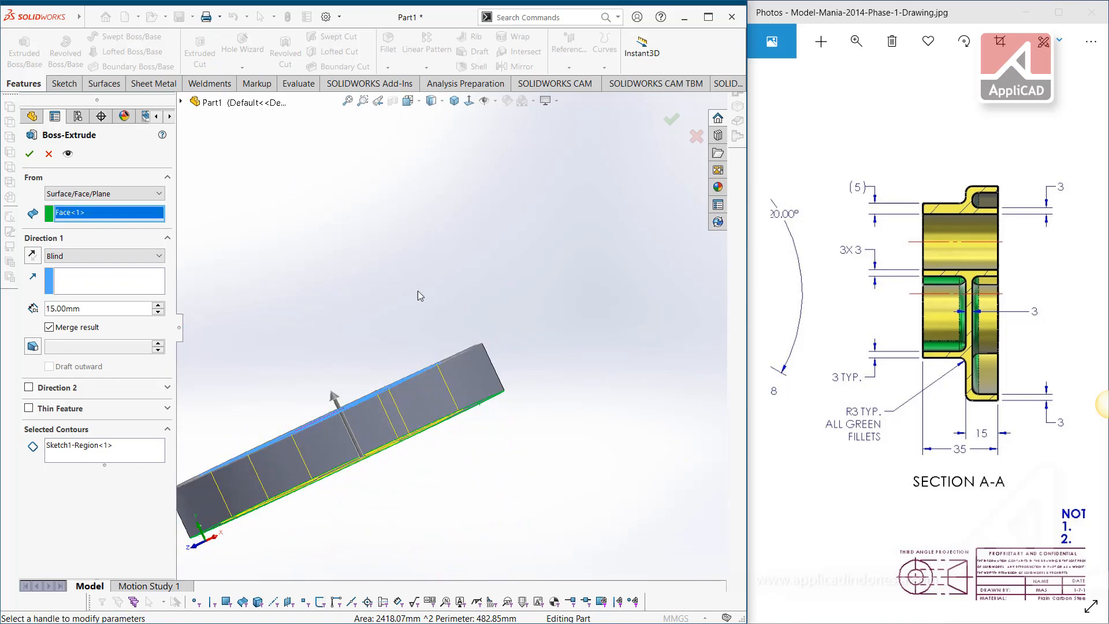
Try the Offset start condition for the triangular boss, and switch it back to Surface/Face/Plane.
left_click(113, 196)
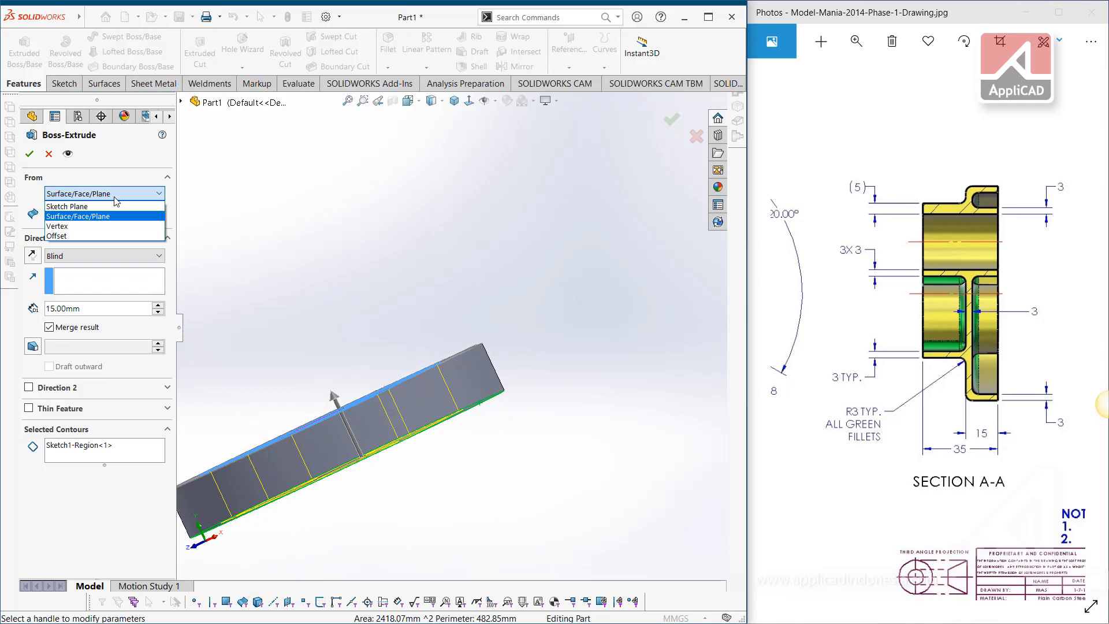
left_click(68, 239)
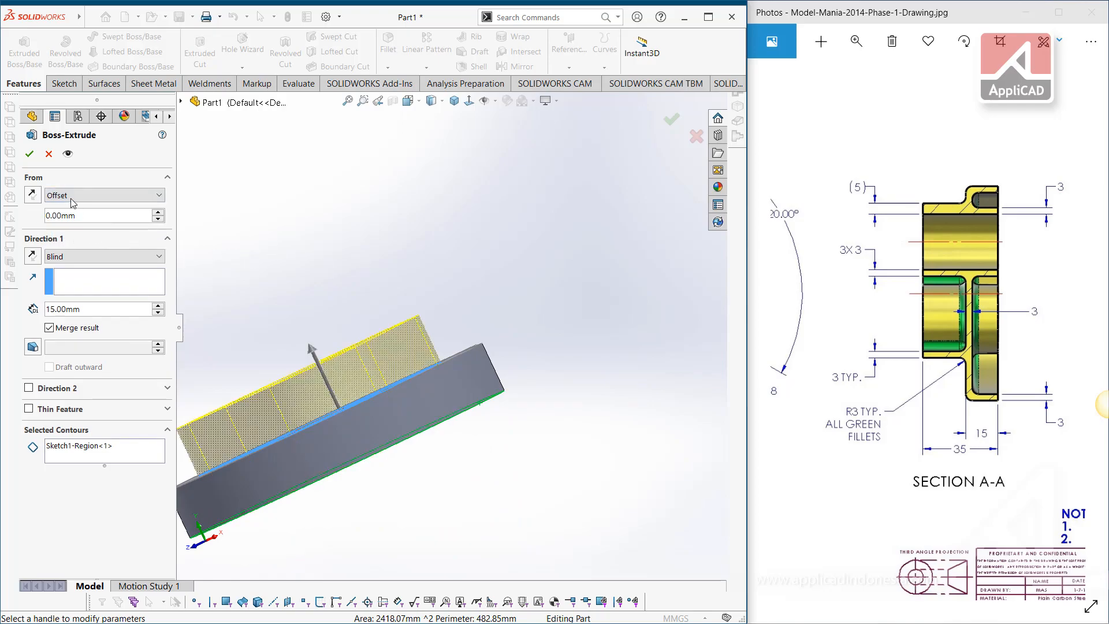
mouse_move(352, 285)
middle_mouse_down()
mouse_move(318, 234)
mouse_move(345, 280)
middle_mouse_up()
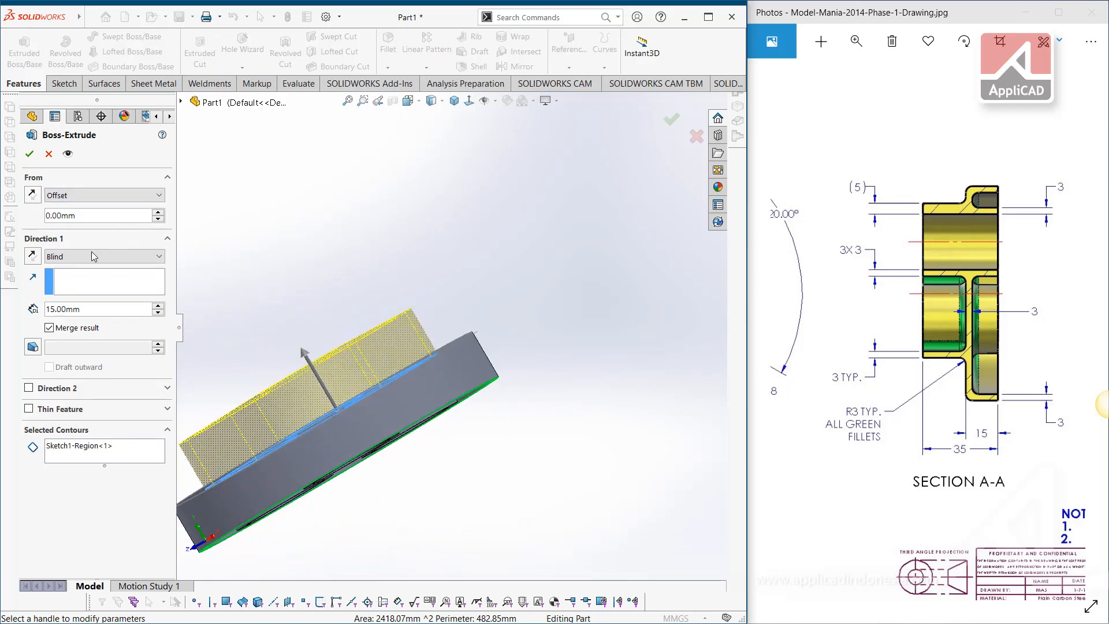
double_click(95, 308)
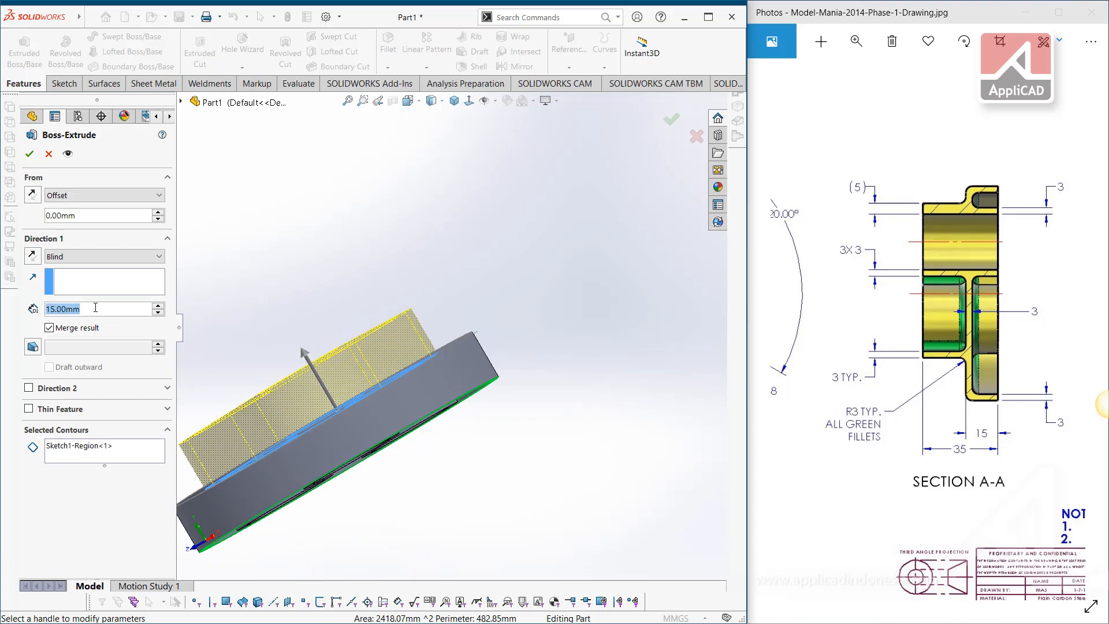
left_click(82, 196)
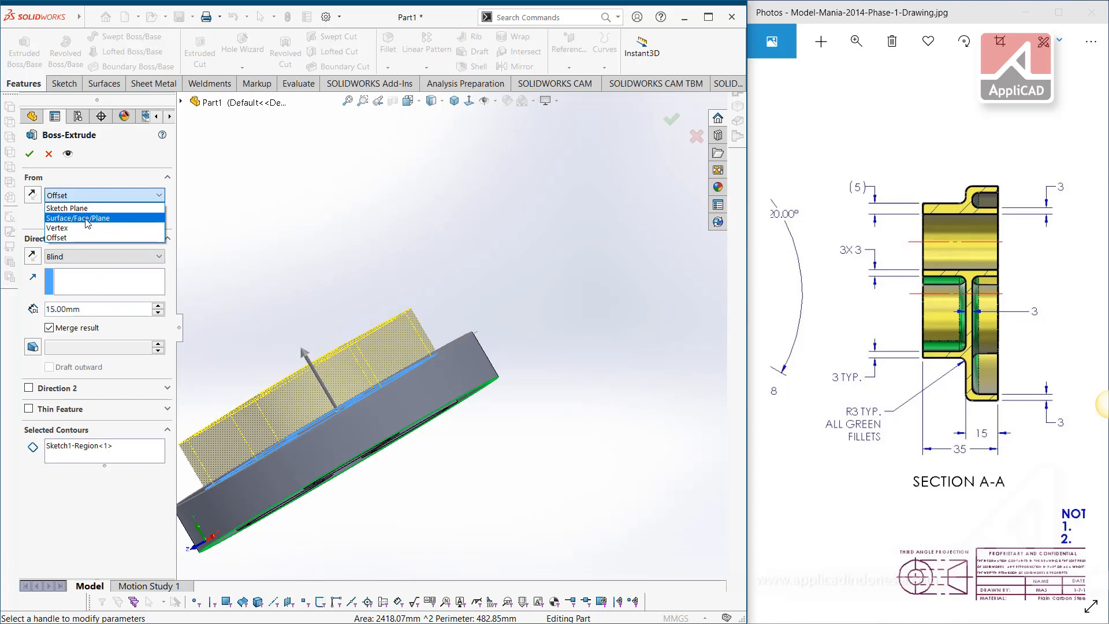
left_click(86, 222)
middle_click_drag(322, 262, 345, 199)
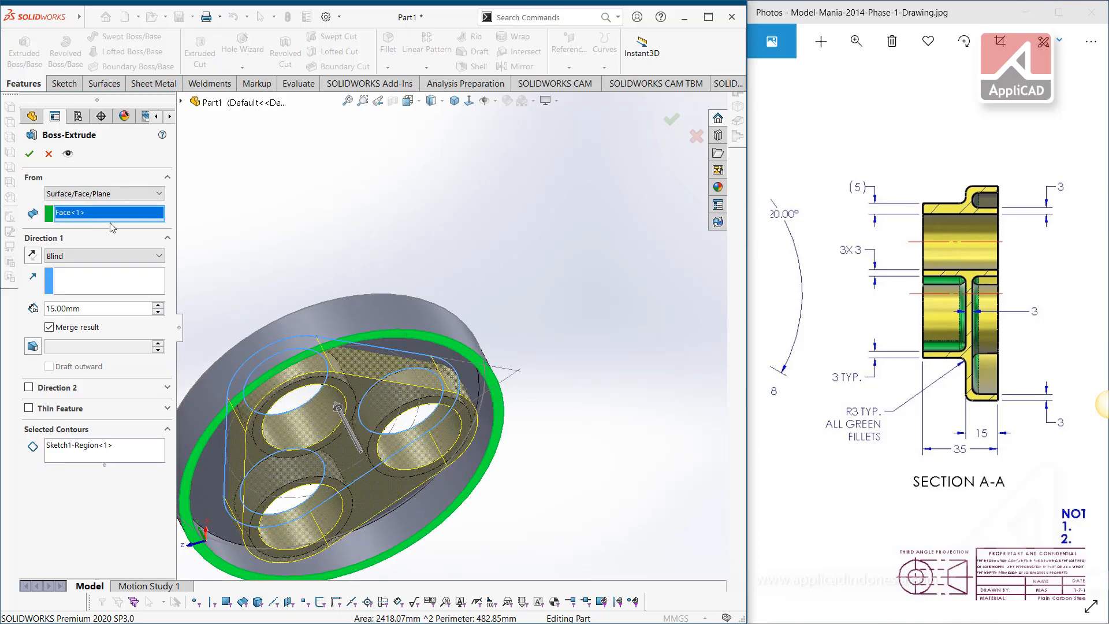
Try a 35 mm blind depth for the triangular boss, measured from the disc's annular rim face.
left_click(445, 348)
left_click(445, 348)
double_click(100, 311)
type("35")
key("Return")
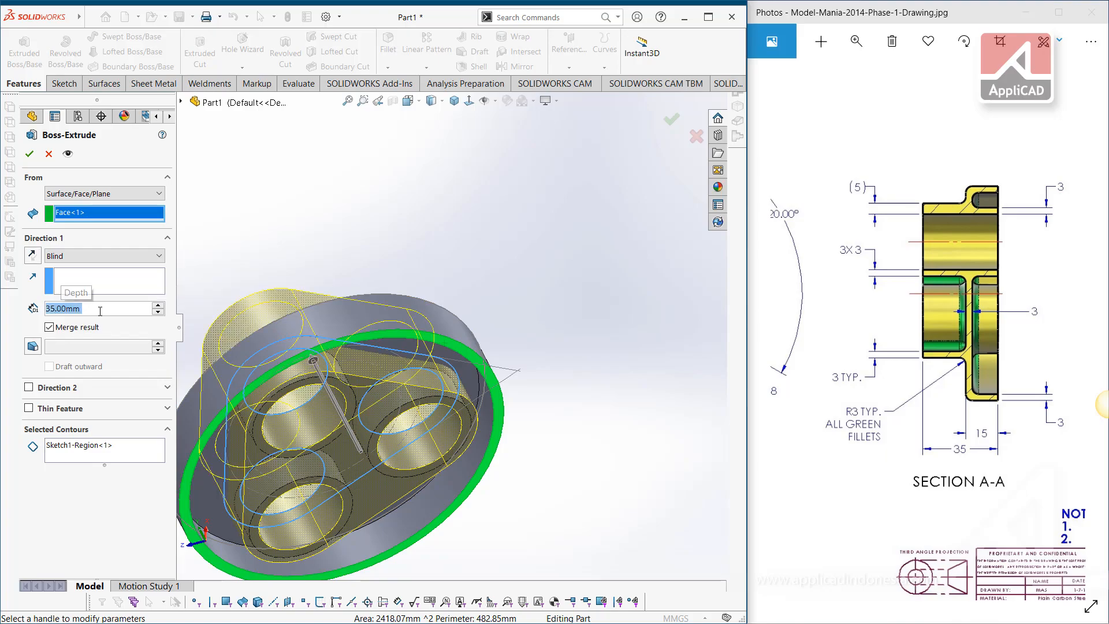
middle_click_drag(381, 261, 475, 256)
scroll(471, 312, "up", 3)
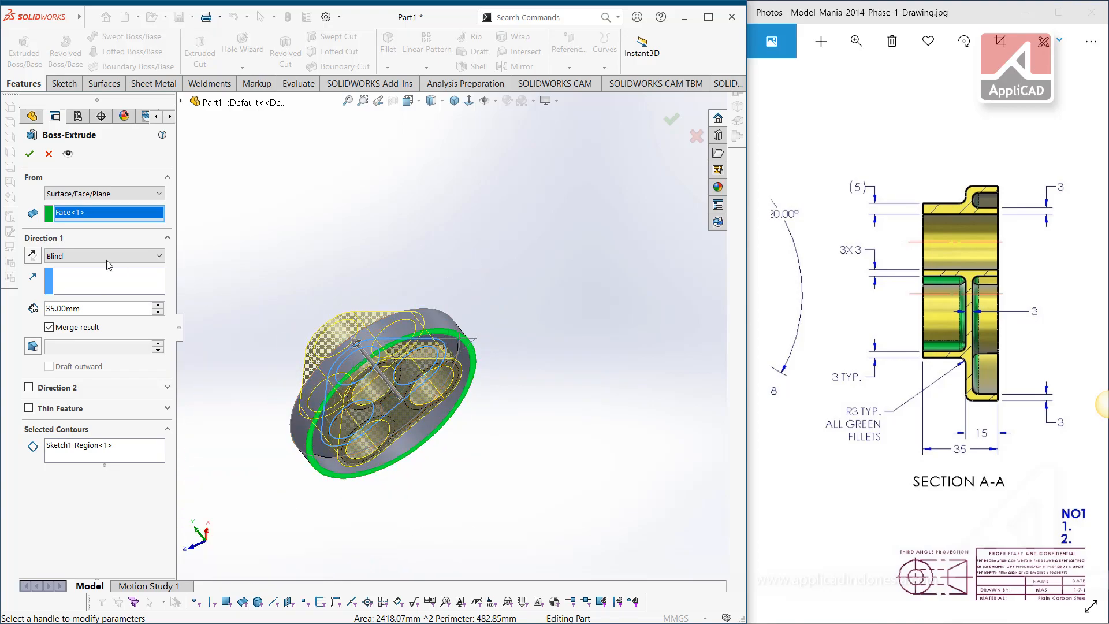
Extrude the rounded-triangle boss from the Sketch Plane to a blind depth of 20 mm (35-15) as a separate body without merging.
left_click(84, 194)
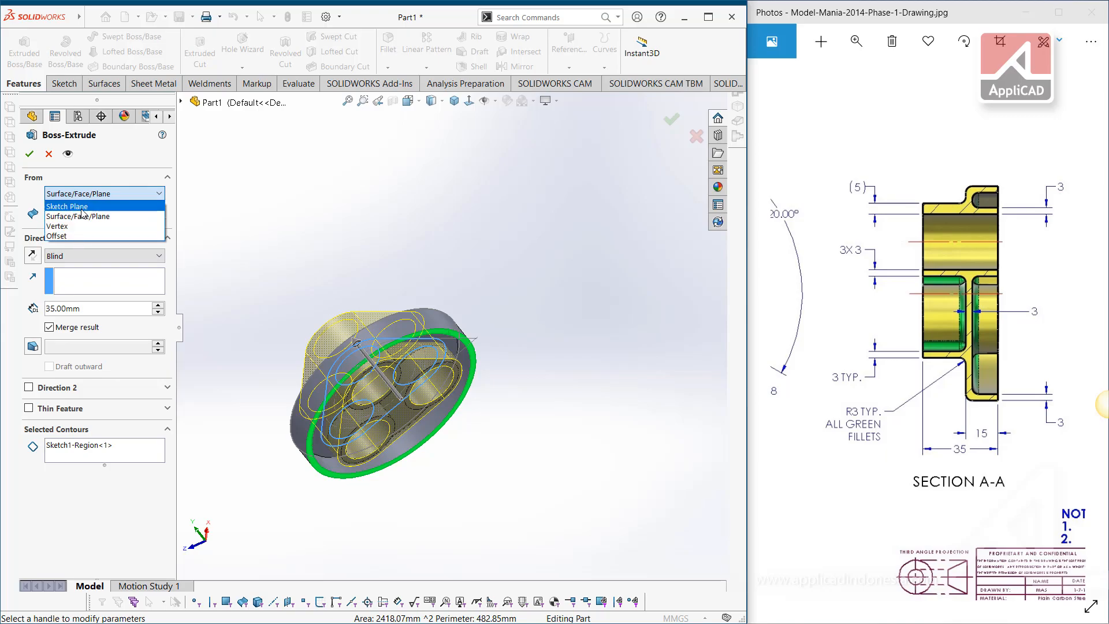
left_click(82, 208)
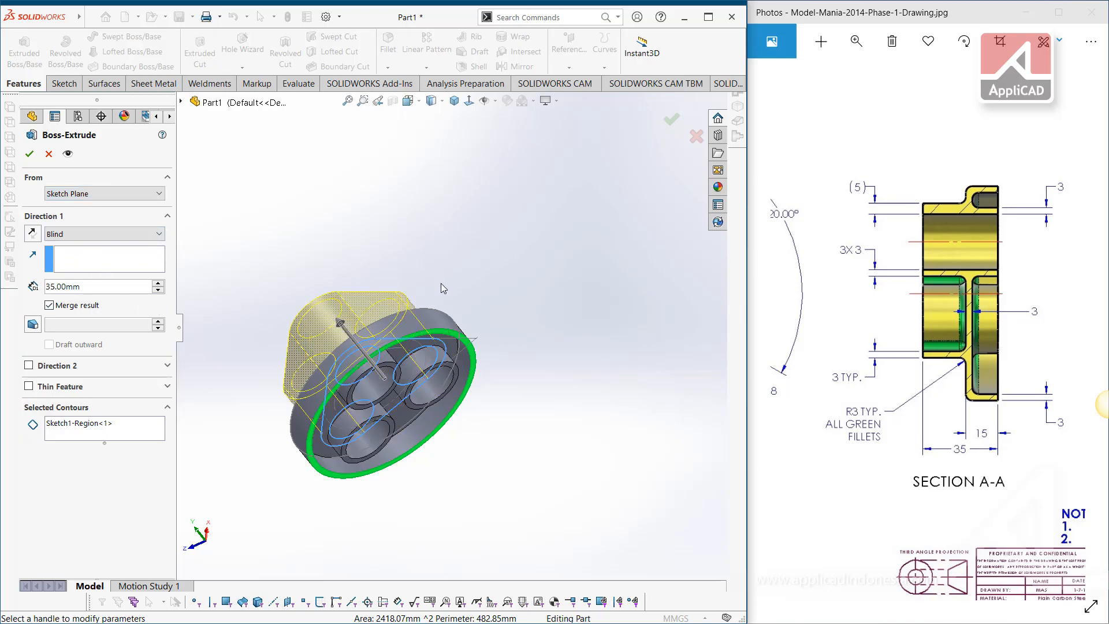
mouse_move(458, 279)
middle_mouse_down()
mouse_move(495, 312)
mouse_move(487, 320)
middle_mouse_up()
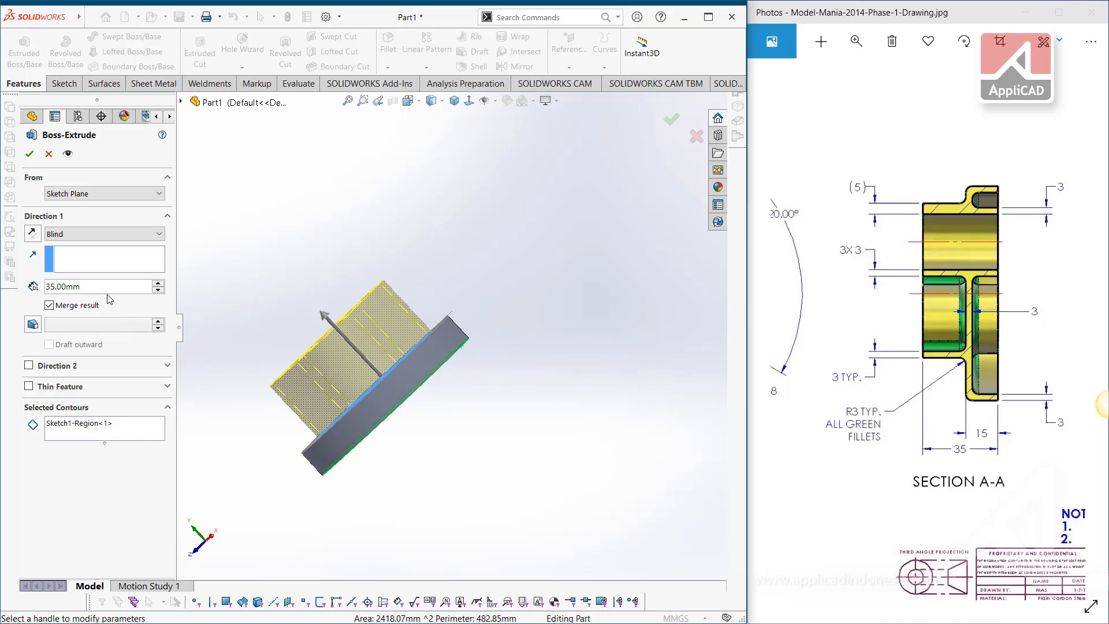
double_click(99, 286)
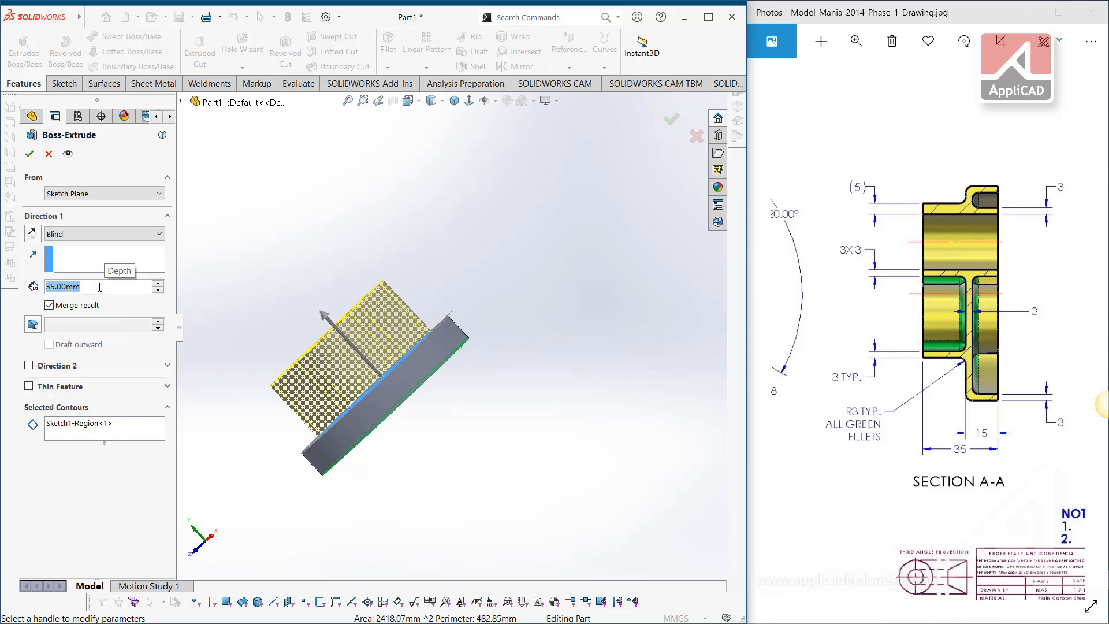
type("35")
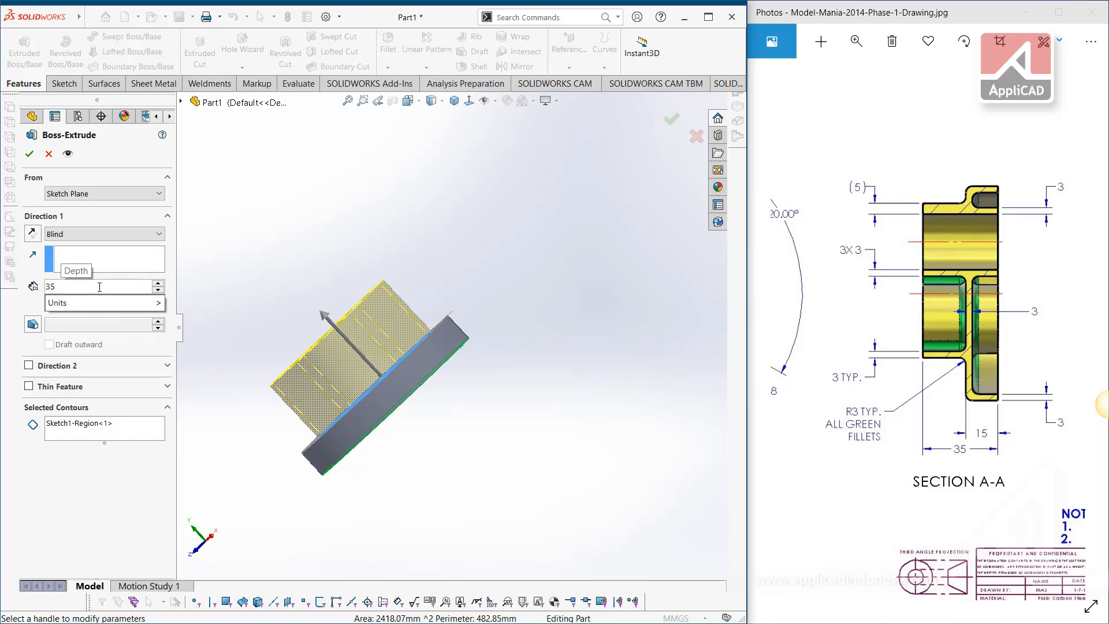
type("-15")
key("Return")
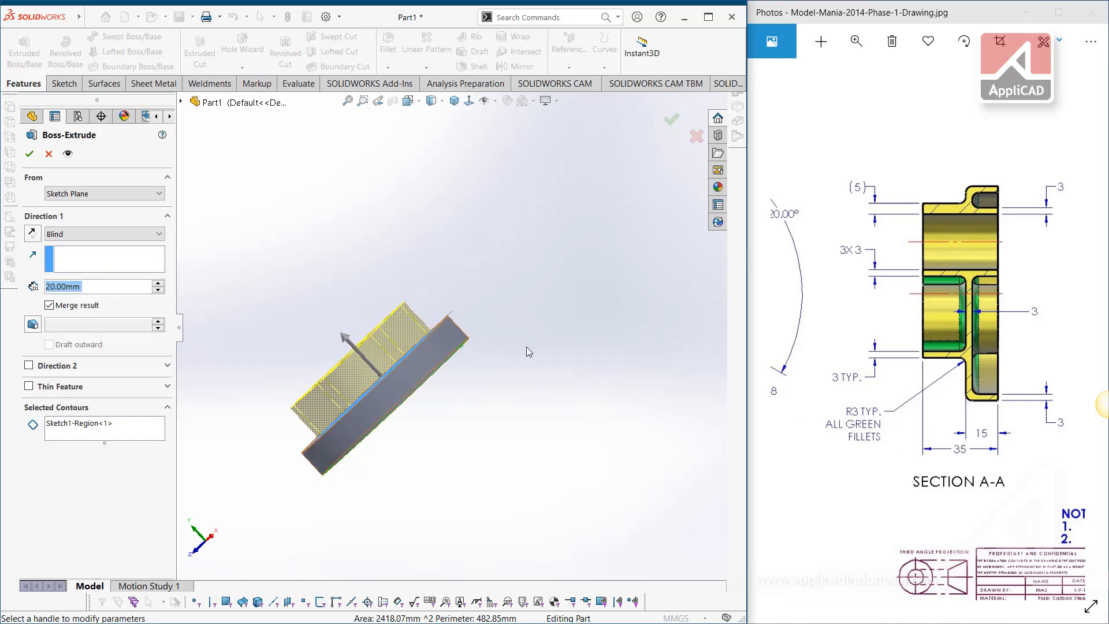
middle_click_drag(516, 322, 457, 335)
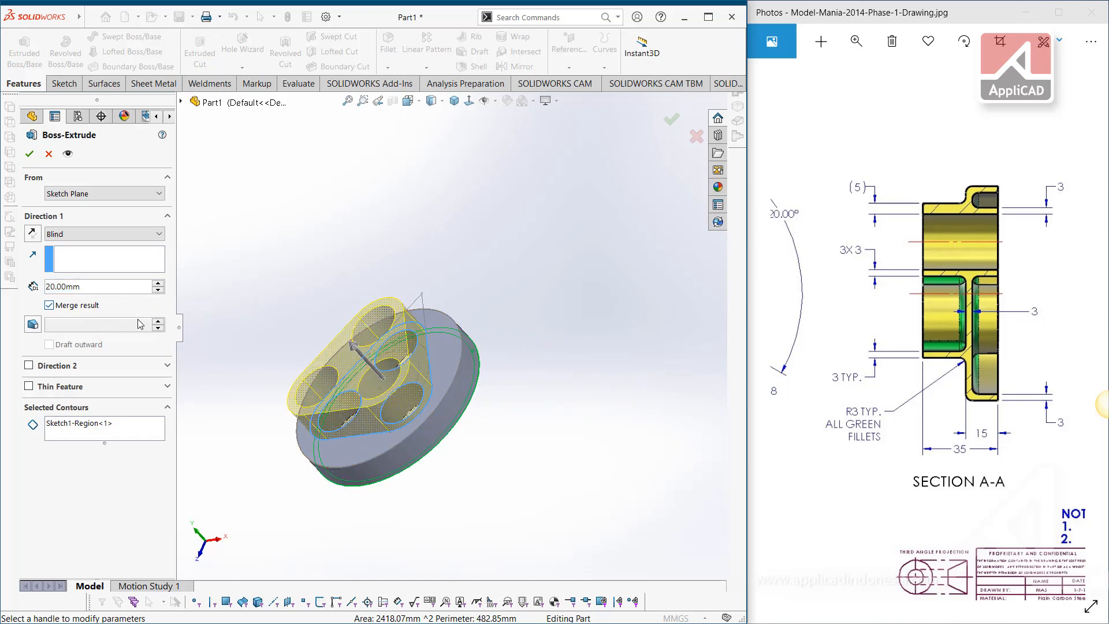
left_click(59, 308)
left_click(29, 153)
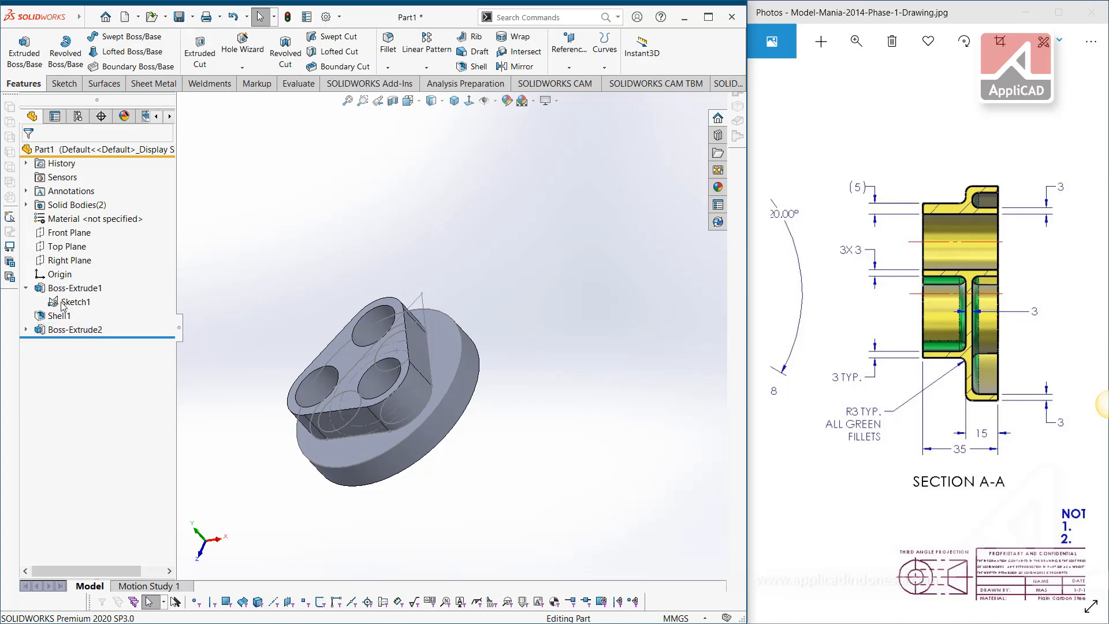
Hide the base sketch shared by the disc and the triangular boss.
left_click(74, 302)
right_click(79, 291)
left_click(299, 269)
mouse_move(299, 269)
middle_mouse_down()
mouse_move(397, 336)
mouse_move(328, 278)
middle_mouse_up()
Identify the disc and boss in the solid bodies list, and examine the pocket walls in an enlarged front view of the drawing.
double_click(36, 205)
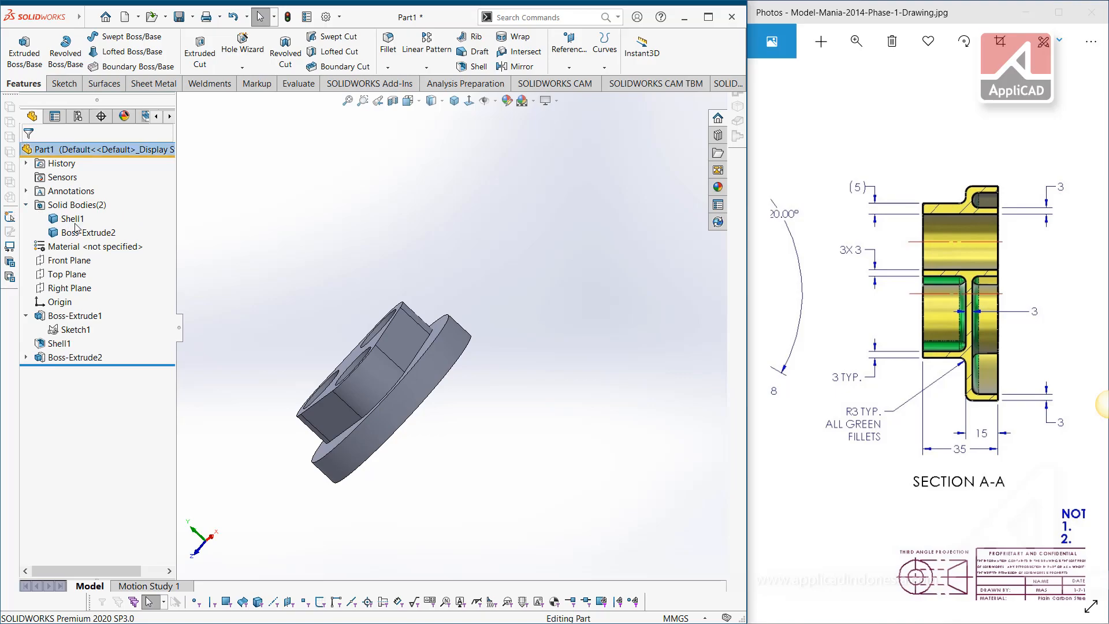
left_click(74, 220)
left_click(84, 233)
left_click(306, 210)
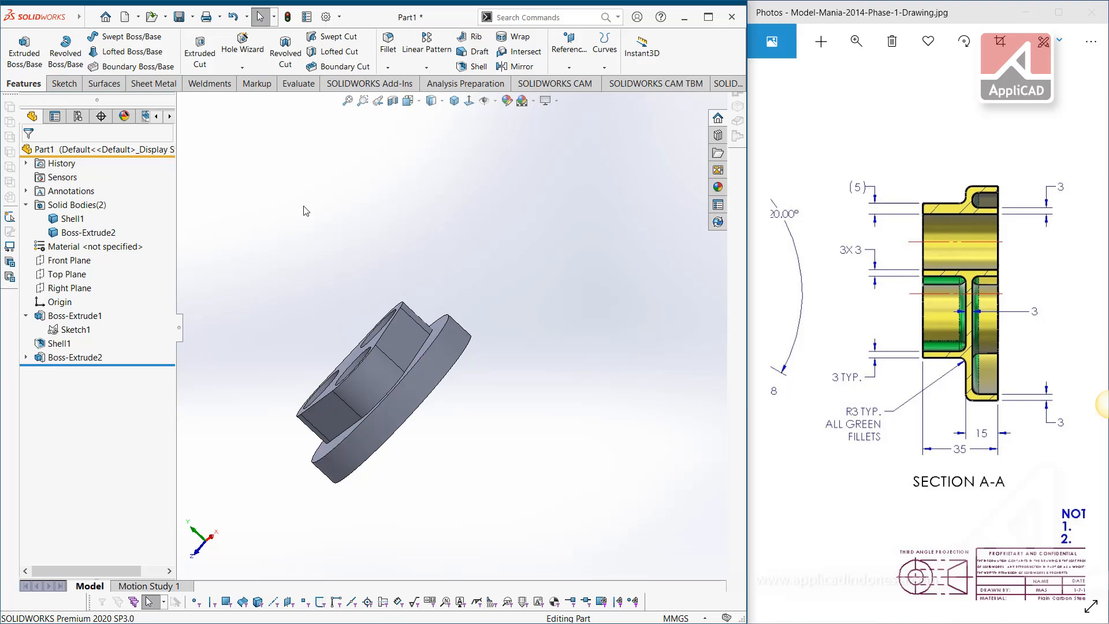
double_click(822, 215)
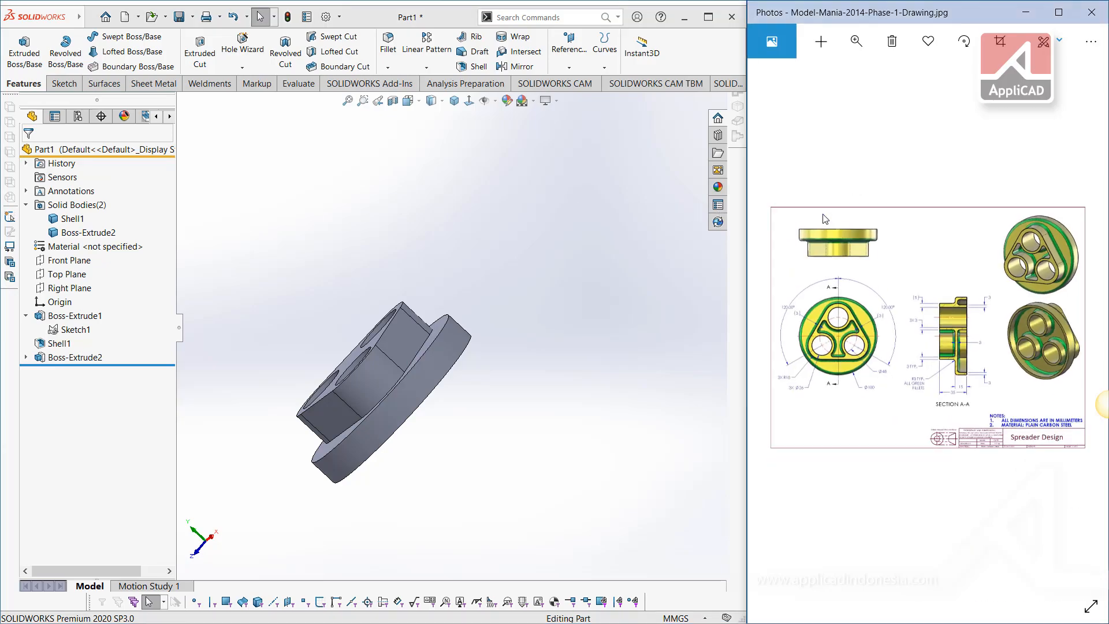
scroll(847, 350, "up", 5)
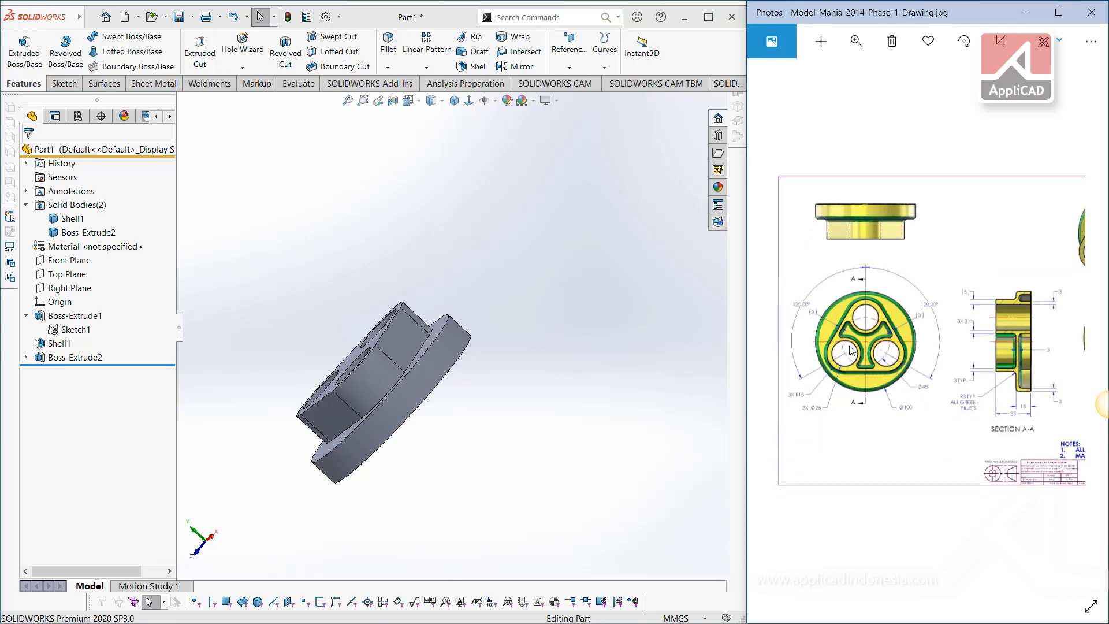
left_click_drag(826, 297, 882, 317)
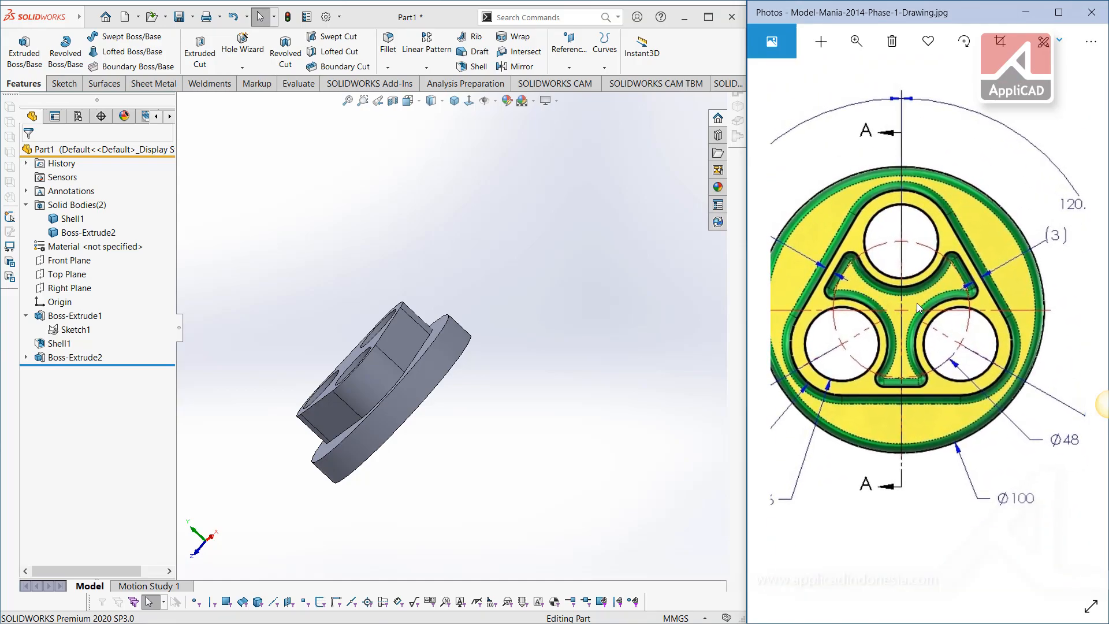
middle_click_drag(384, 287, 444, 292)
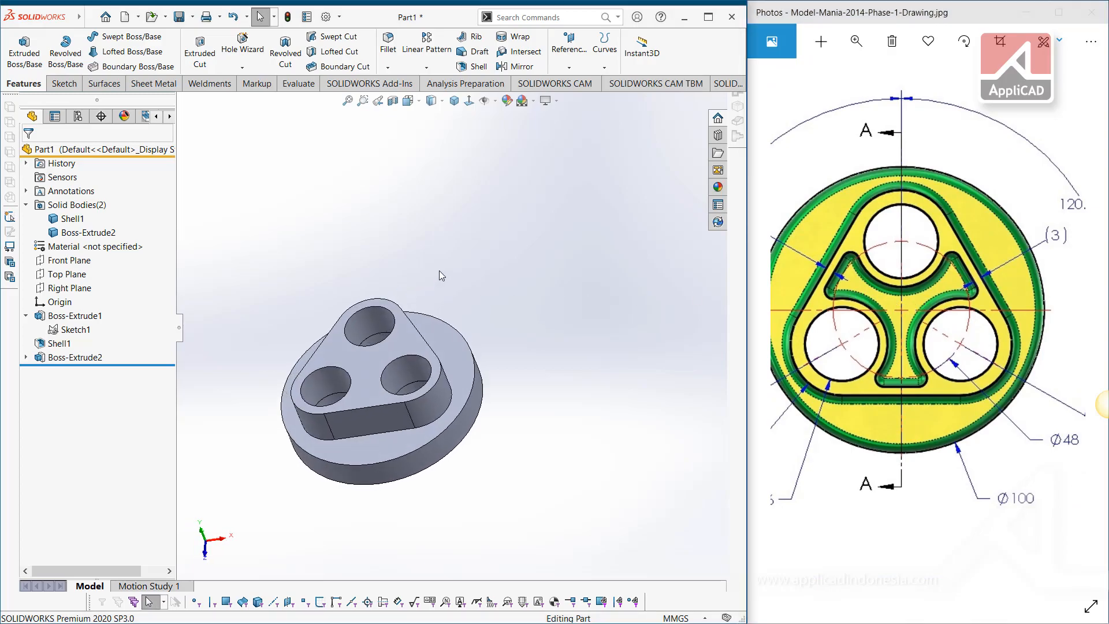
left_click(472, 66)
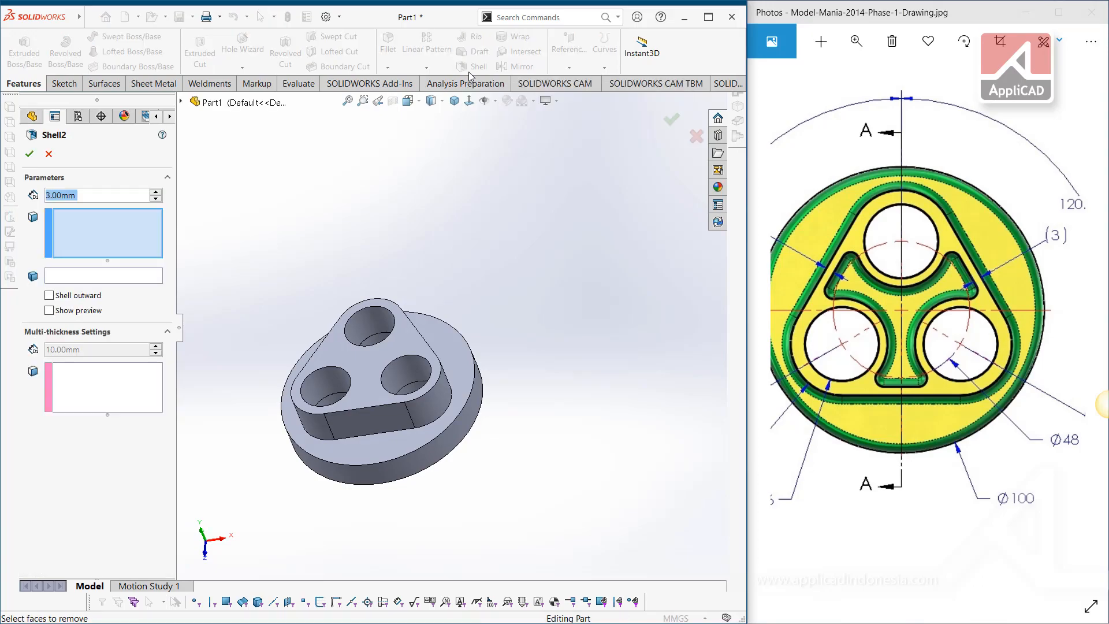
left_click(367, 371)
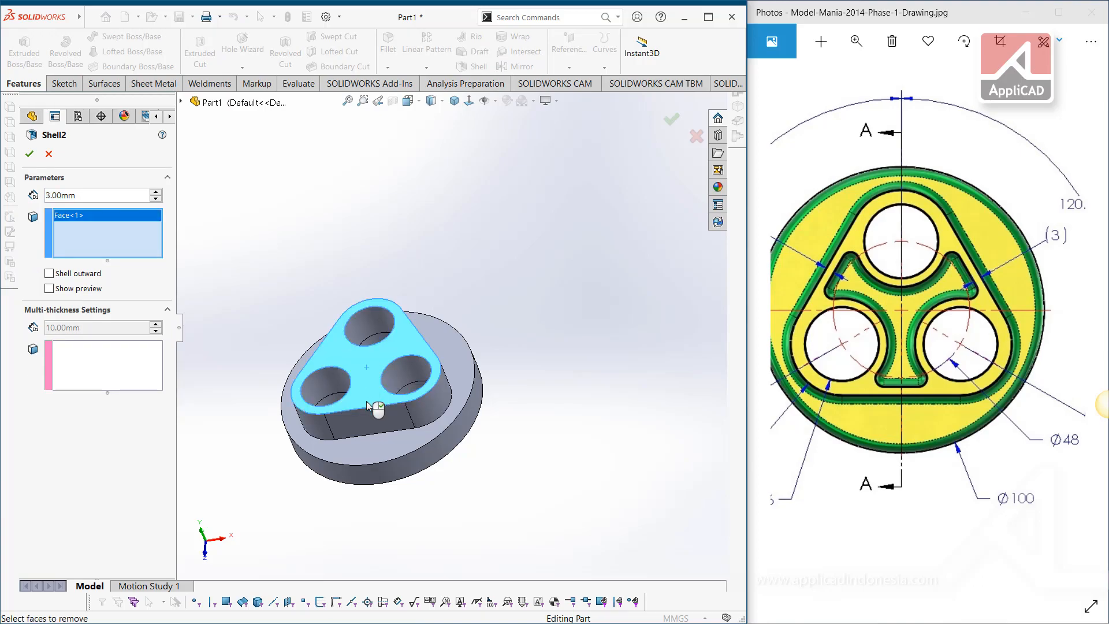
middle_click_drag(379, 386, 359, 396)
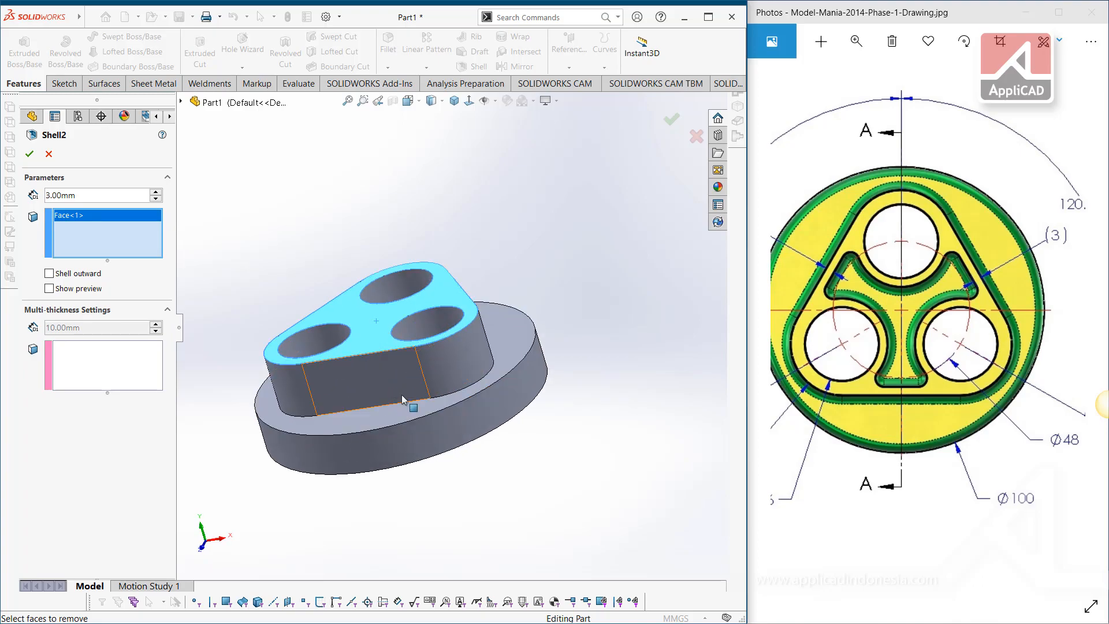
middle_click_drag(390, 380, 363, 435)
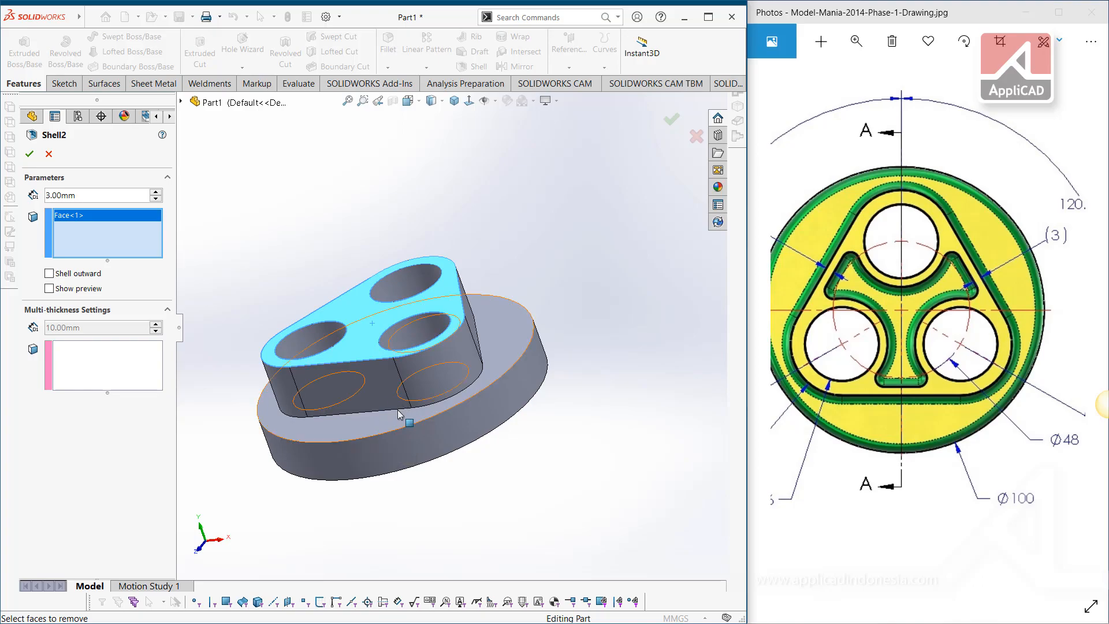
left_click(49, 154)
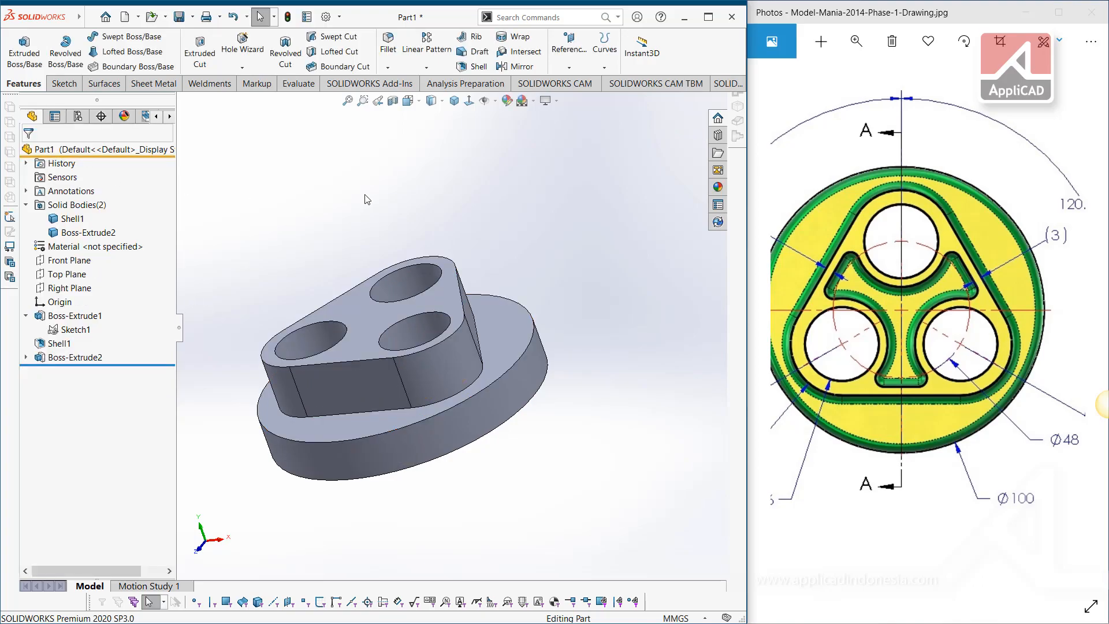
Hide the shelled disc body so that only the triangular boss body is displayed.
left_click(69, 221)
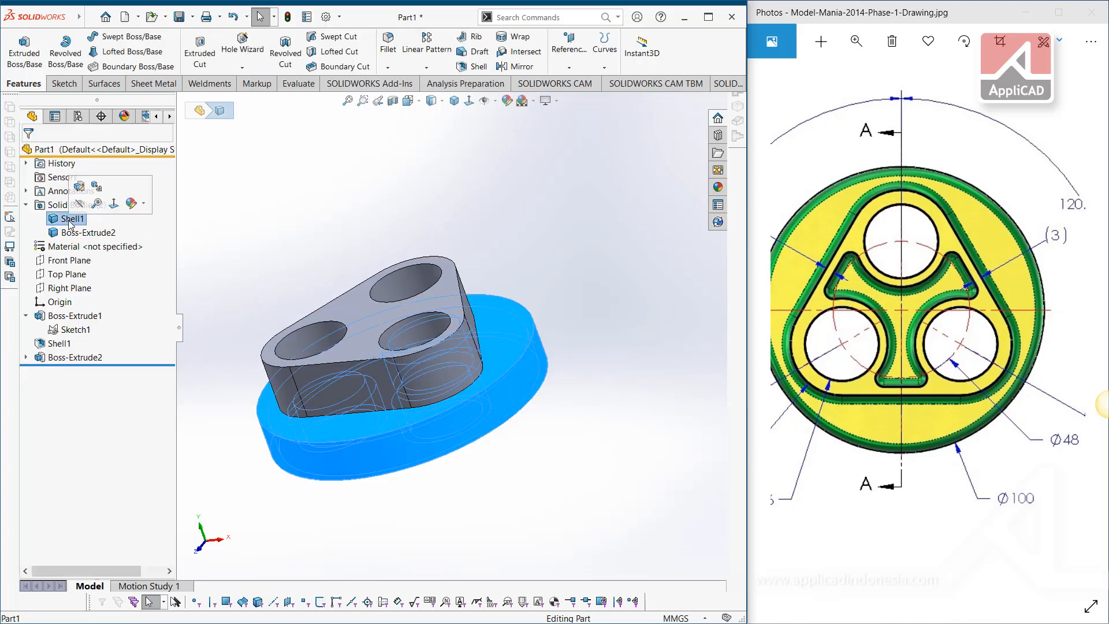
right_click(70, 221)
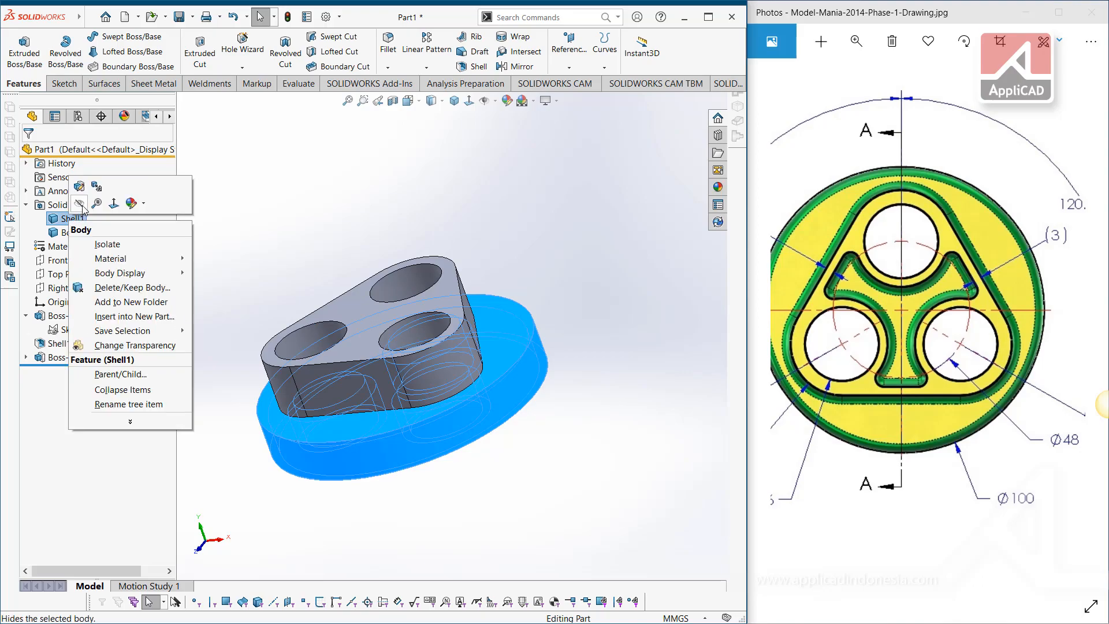
left_click(80, 203)
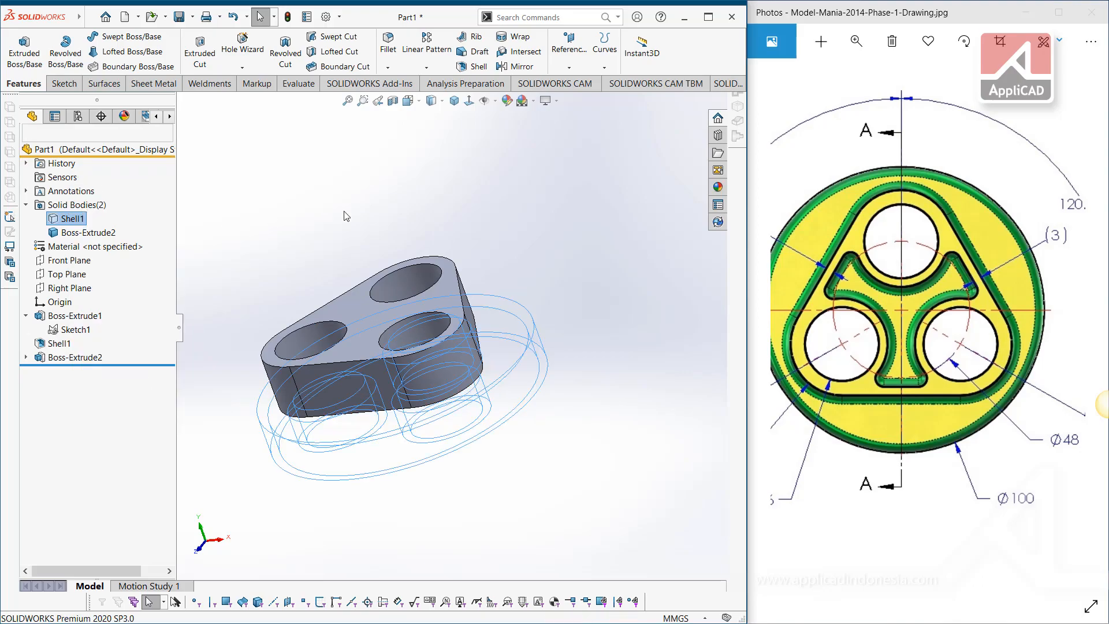
Try shelling the triangular boss with 3 mm walls, removing both of its flat triangular end faces.
left_click(479, 67)
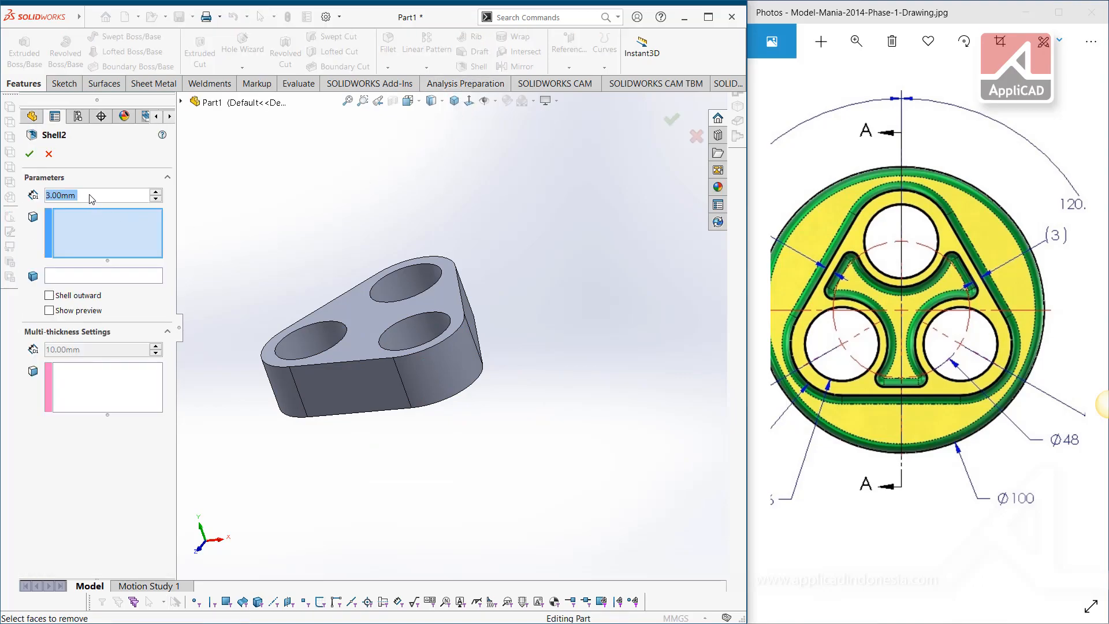
left_click(392, 352)
middle_click_drag(393, 353, 326, 248)
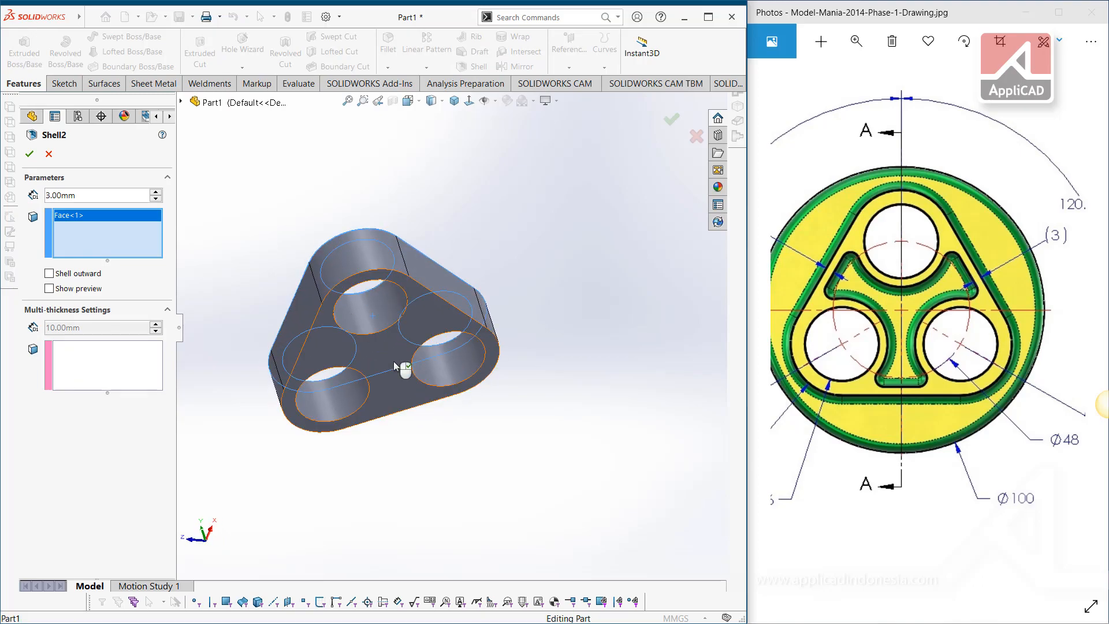
left_click(393, 362)
right_click(393, 362)
middle_click_drag(394, 362, 483, 520)
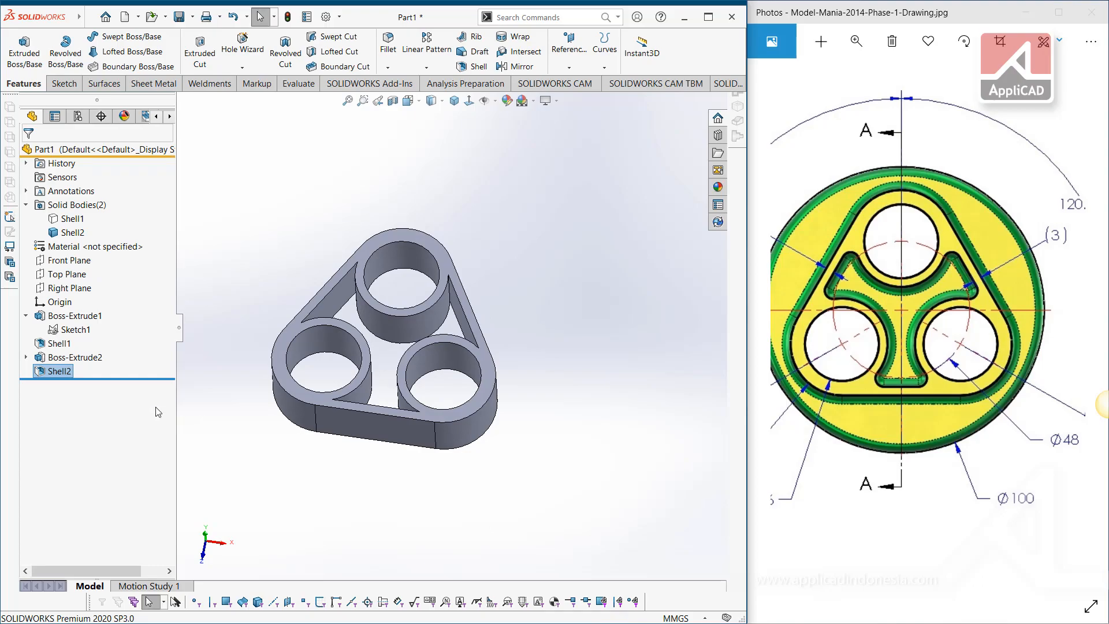
Delete the shell feature applied to the triangular boss.
key("Delete")
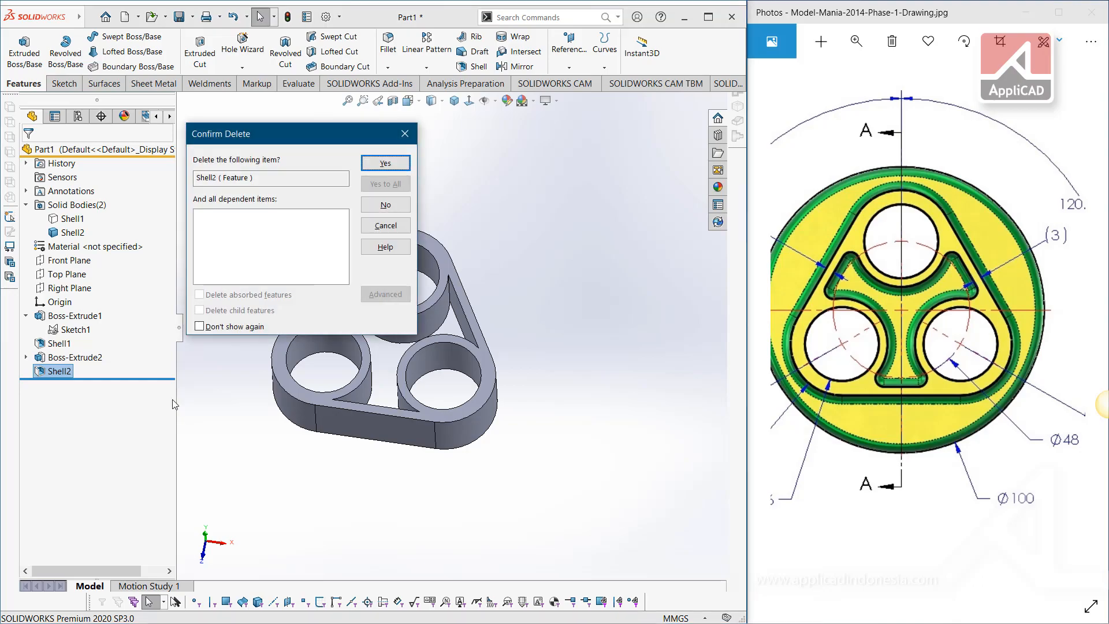
left_click(411, 132)
left_click(43, 378)
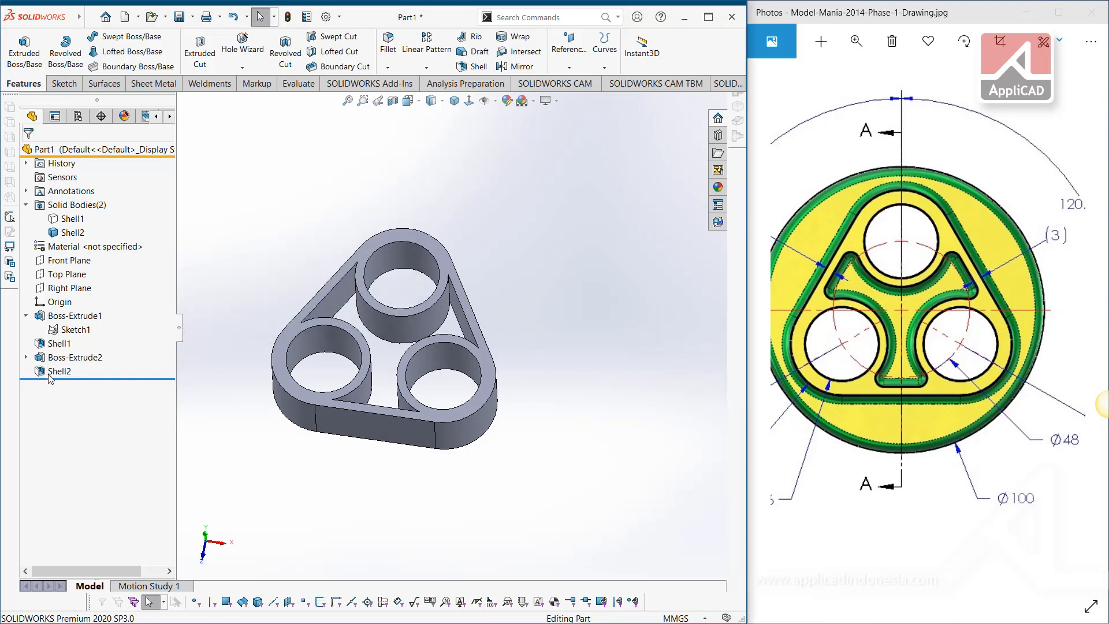
left_click(48, 373)
key("Delete")
key("Return")
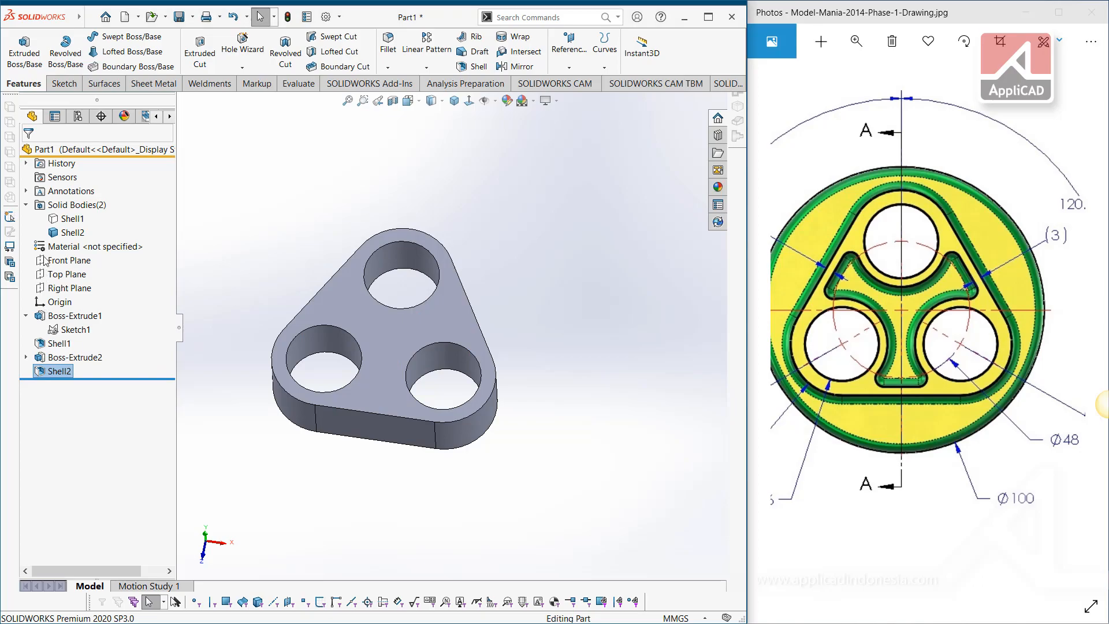
Show the hidden shelled disc body again beneath the triangular boss.
right_click(69, 218)
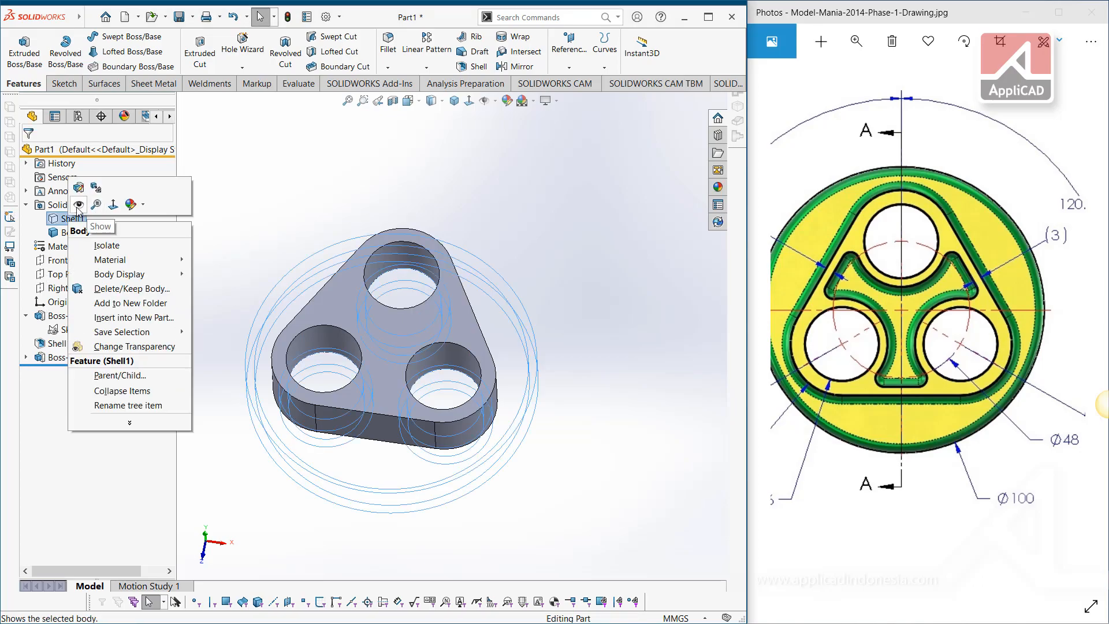
left_click(77, 205)
middle_click_drag(310, 233, 381, 171)
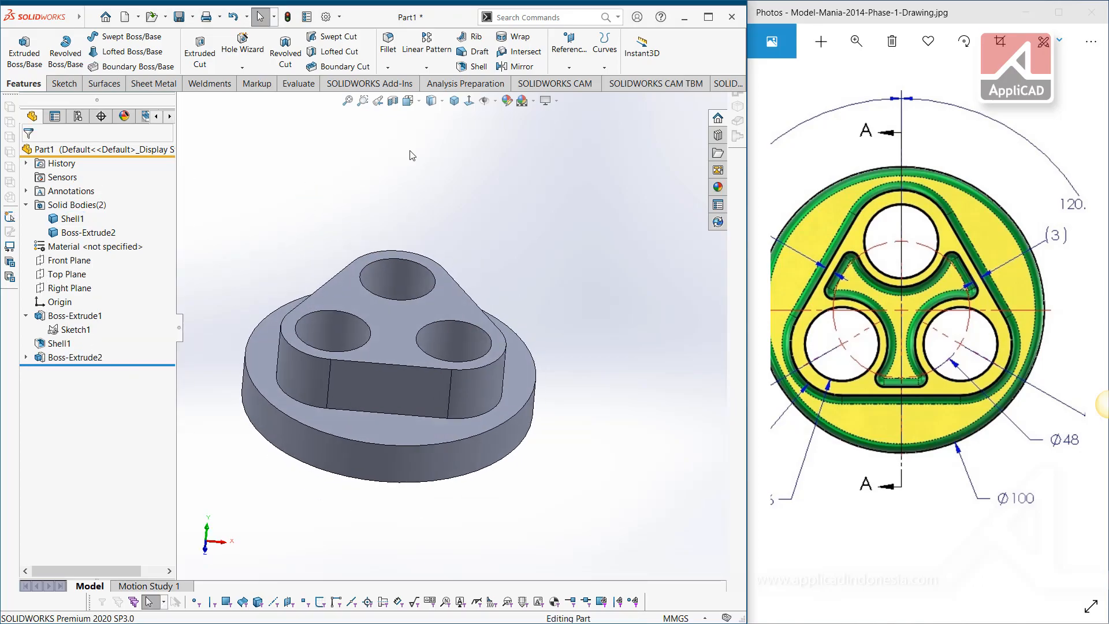
Shell the triangular boss with 3 mm walls, removing its flat triangular face on the side away from the disc.
left_click(474, 66)
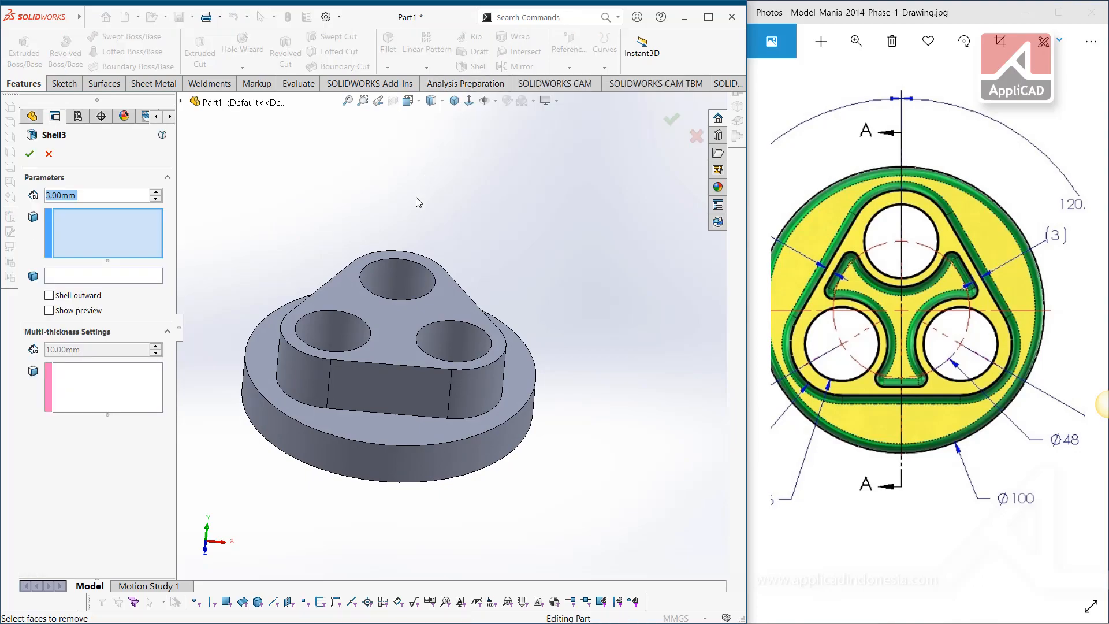
left_click(387, 328)
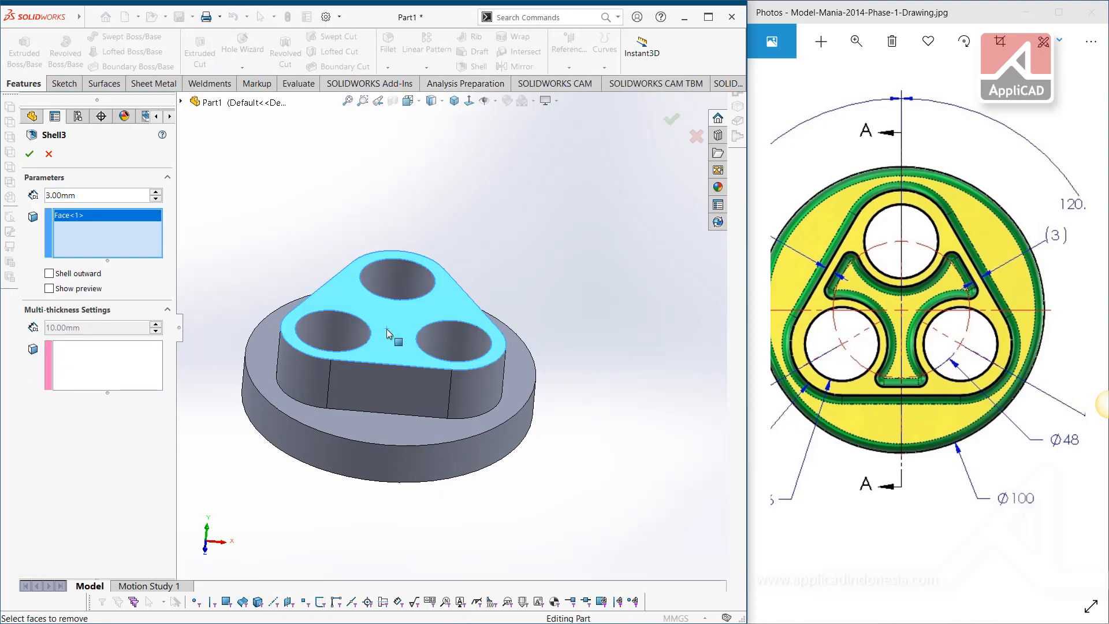
scroll(392, 385, "down", 2)
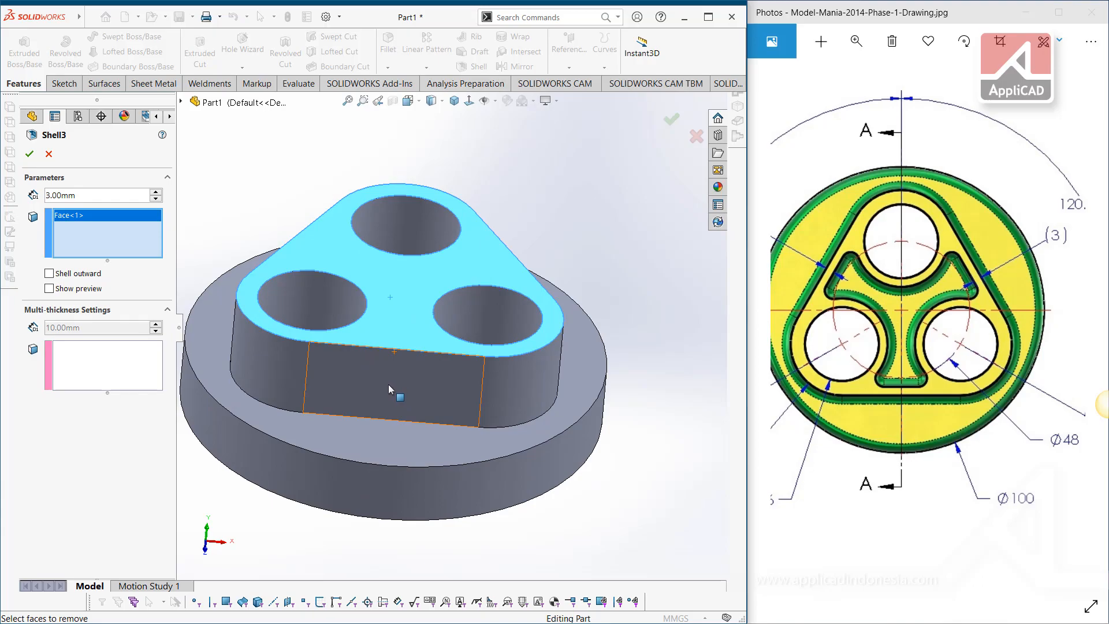
right_click(388, 383)
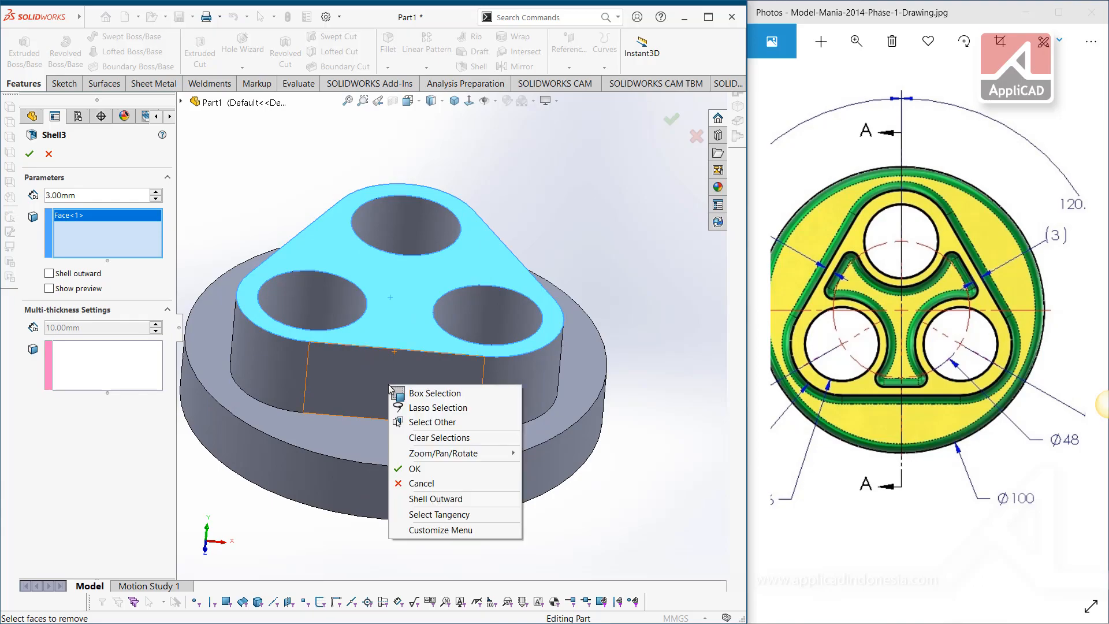
left_click(420, 422)
mouse_move(388, 362)
middle_mouse_down()
mouse_move(388, 334)
mouse_move(390, 343)
middle_mouse_up()
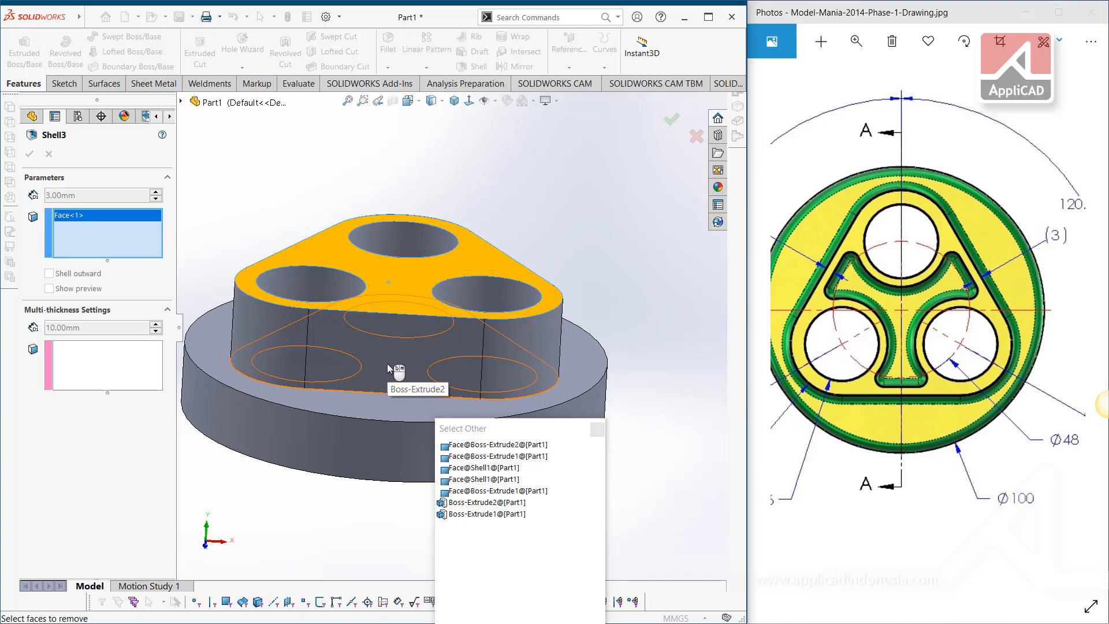
left_click(474, 444)
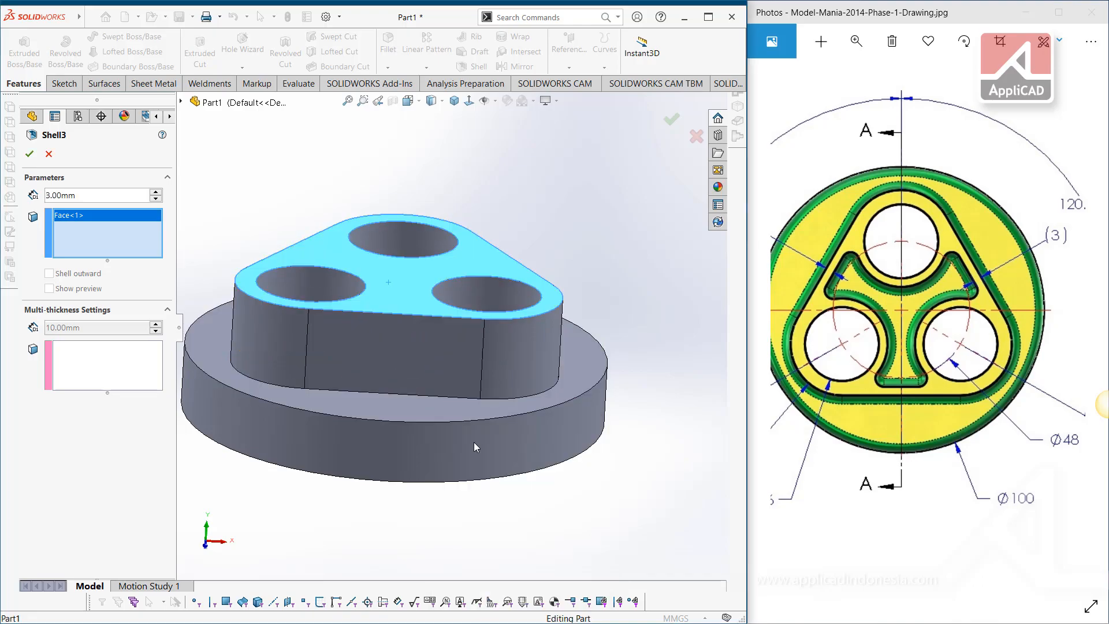
left_click(30, 153)
middle_click_drag(286, 194, 285, 288)
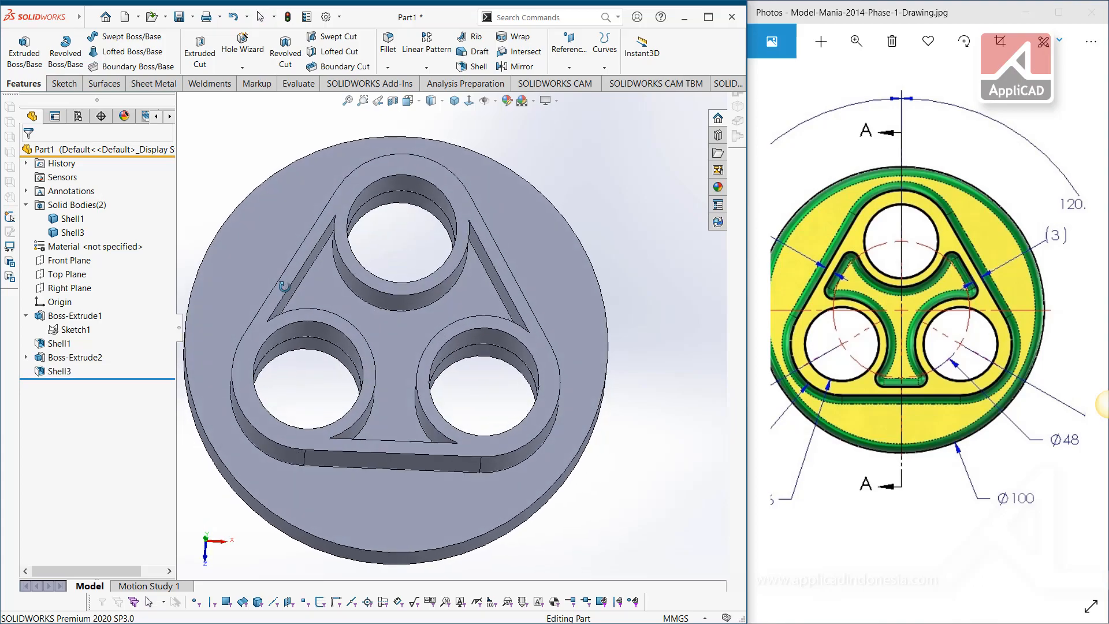
Compare the shelled boss and its three cylindrical holes with the front, section and pictorial views in the Spreader Design drawing.
left_click(26, 315)
middle_click_drag(371, 324, 371, 247)
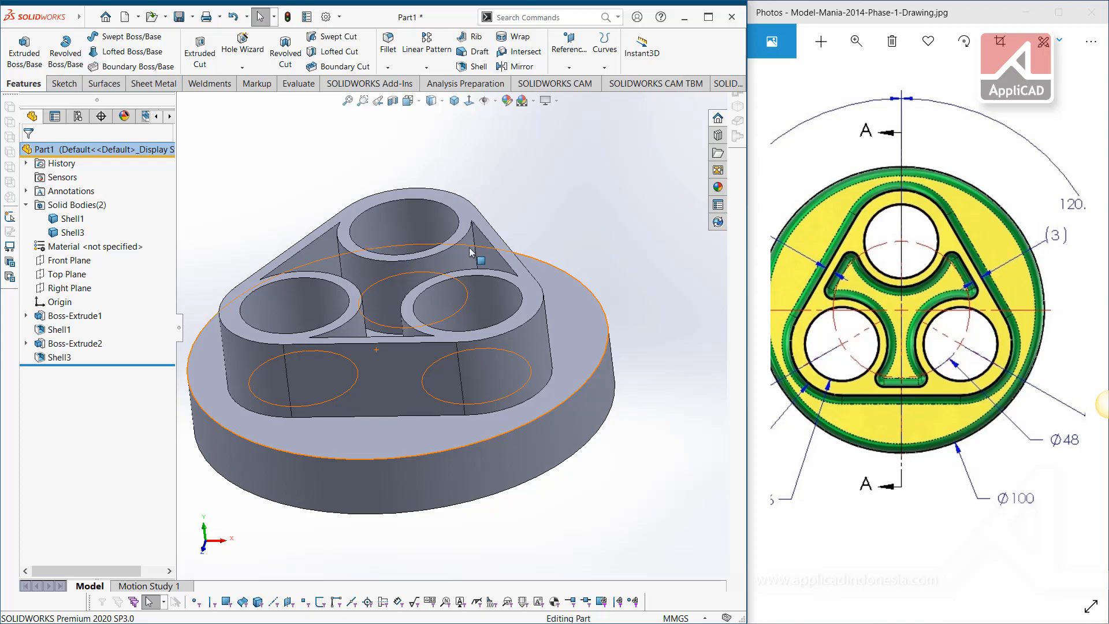
double_click(871, 245)
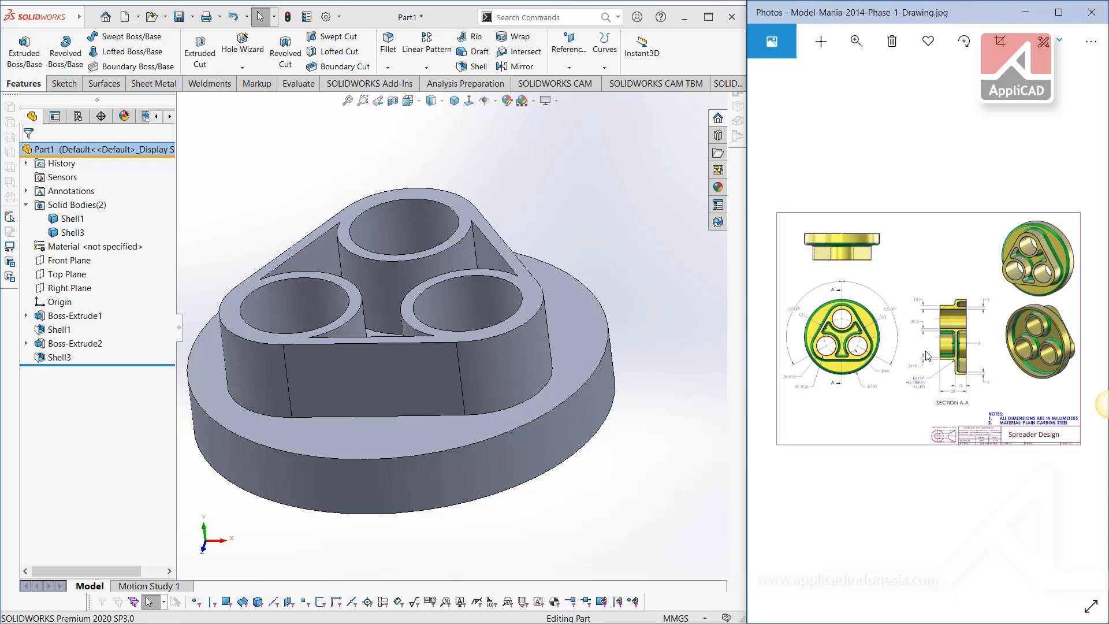
scroll(986, 356, "up", 1)
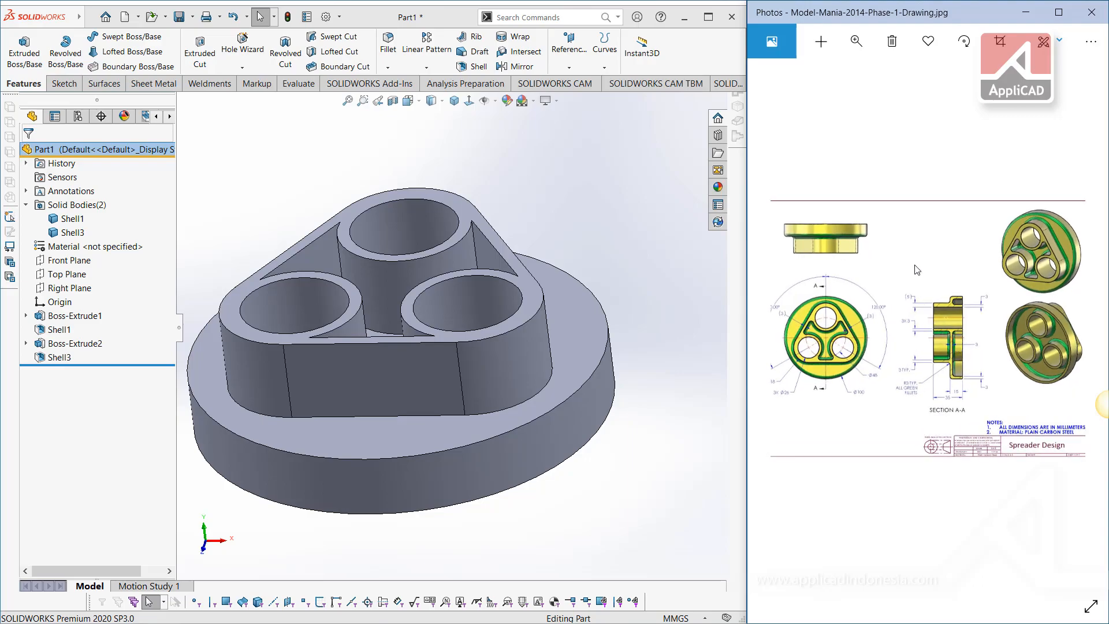
left_click(453, 100)
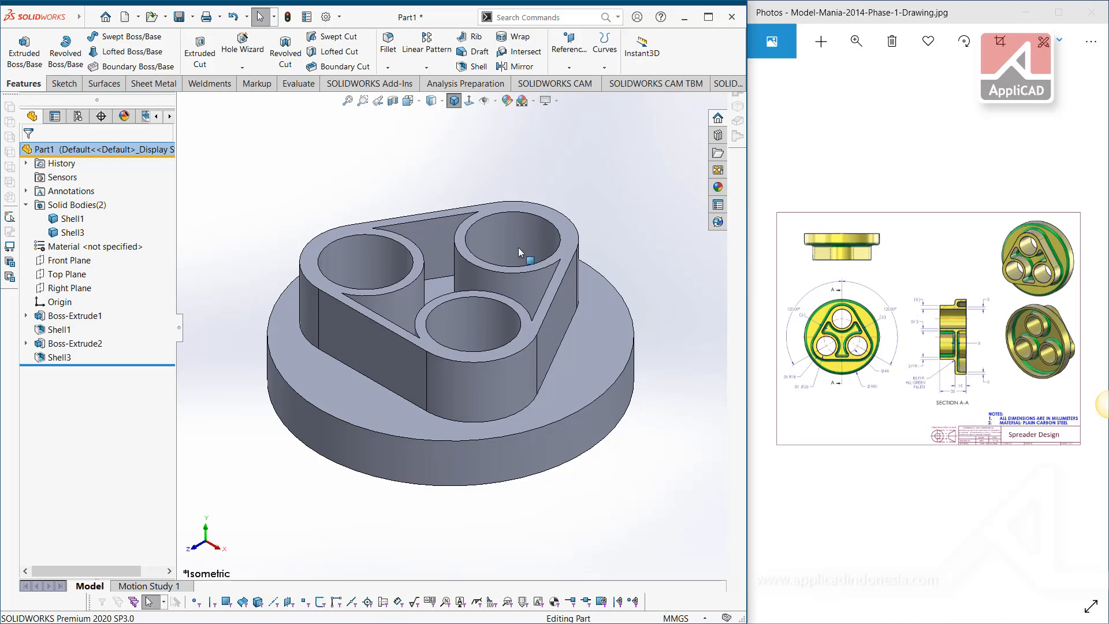
middle_click_drag(520, 234, 514, 272)
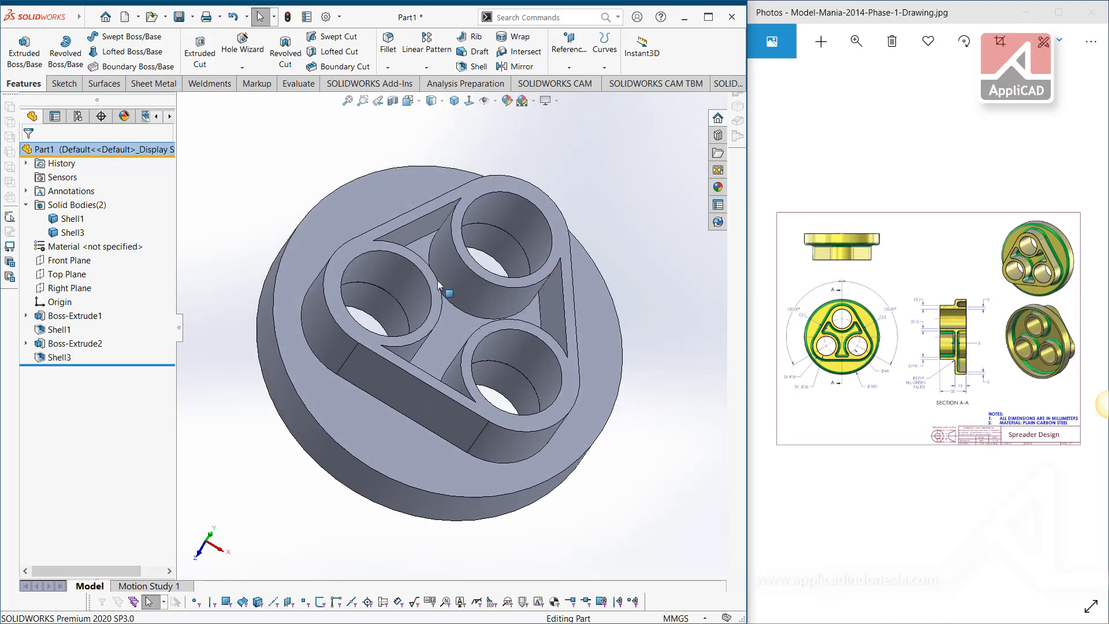
scroll(858, 342, "down", 1)
scroll(858, 342, "up", 1)
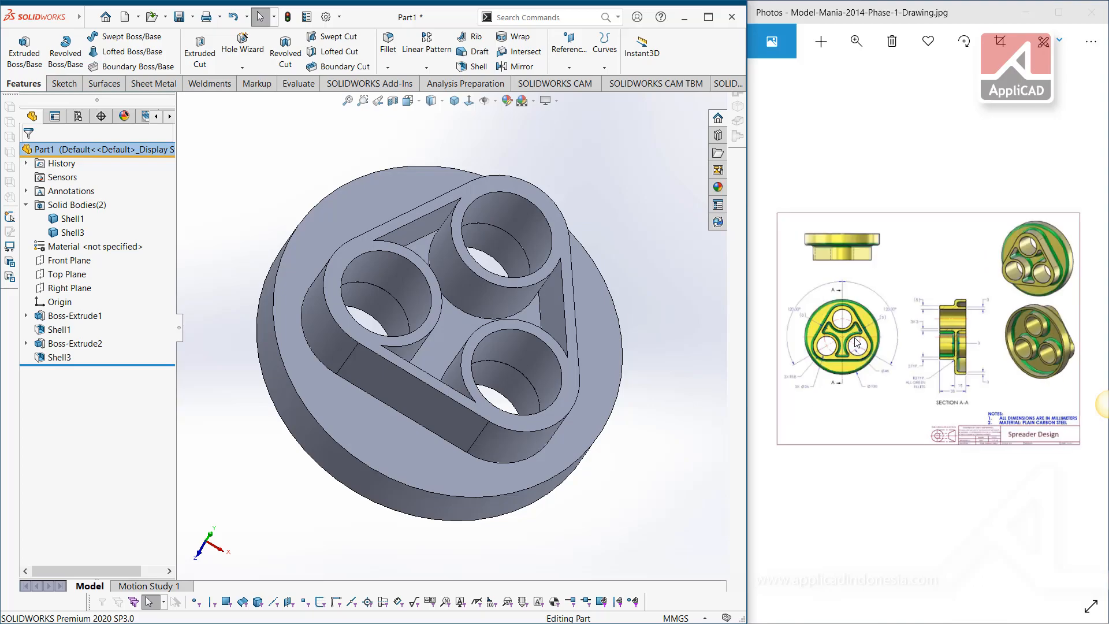
scroll(821, 334, "up", 4, "ctrl")
scroll(820, 331, "up", 1, "ctrl")
mouse_move(820, 330)
left_mouse_down()
mouse_move(840, 304)
mouse_move(859, 303)
left_mouse_up()
scroll(859, 303, "down", 5, "ctrl")
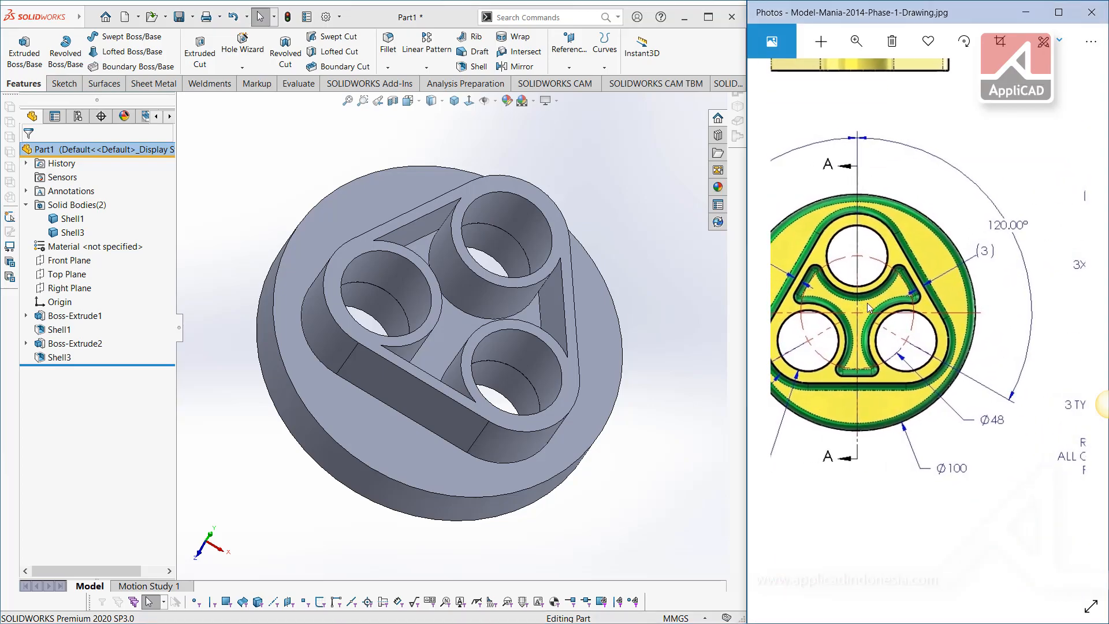
left_click(581, 197)
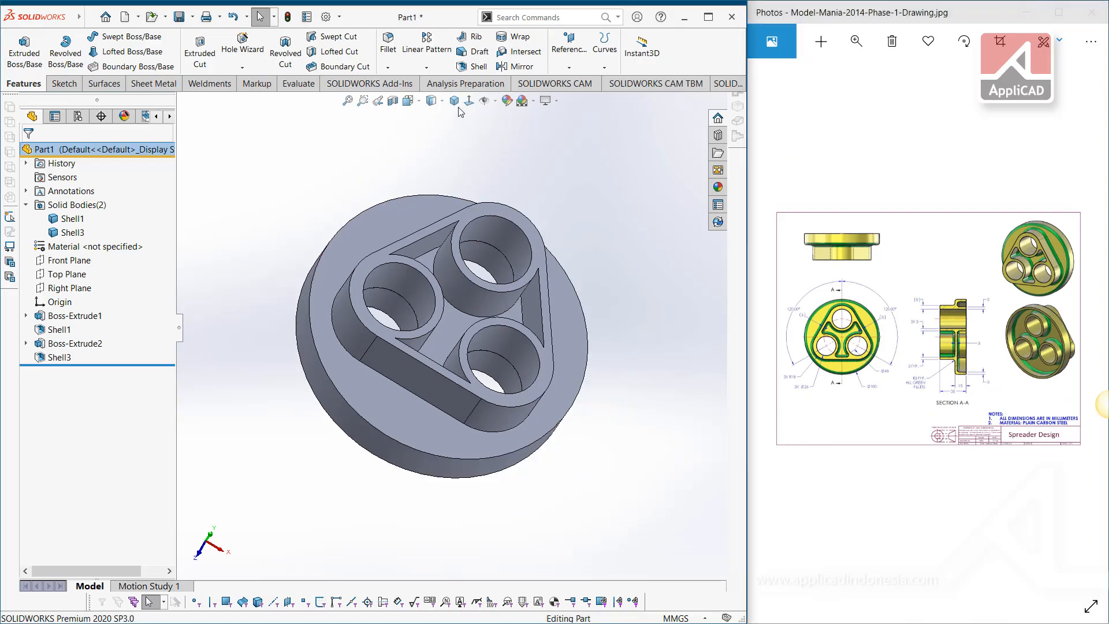
left_click(454, 100)
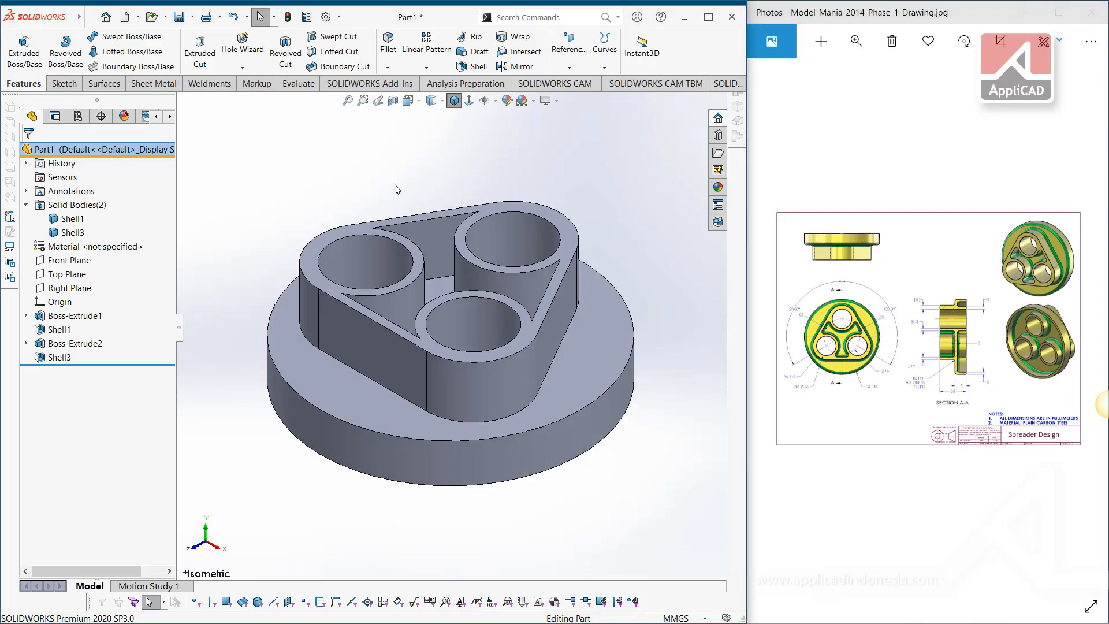
Combine the shelled disc and the shelled triangular boss into a single body using the Add operation.
left_click(72, 218)
left_click(70, 232, "ctrl")
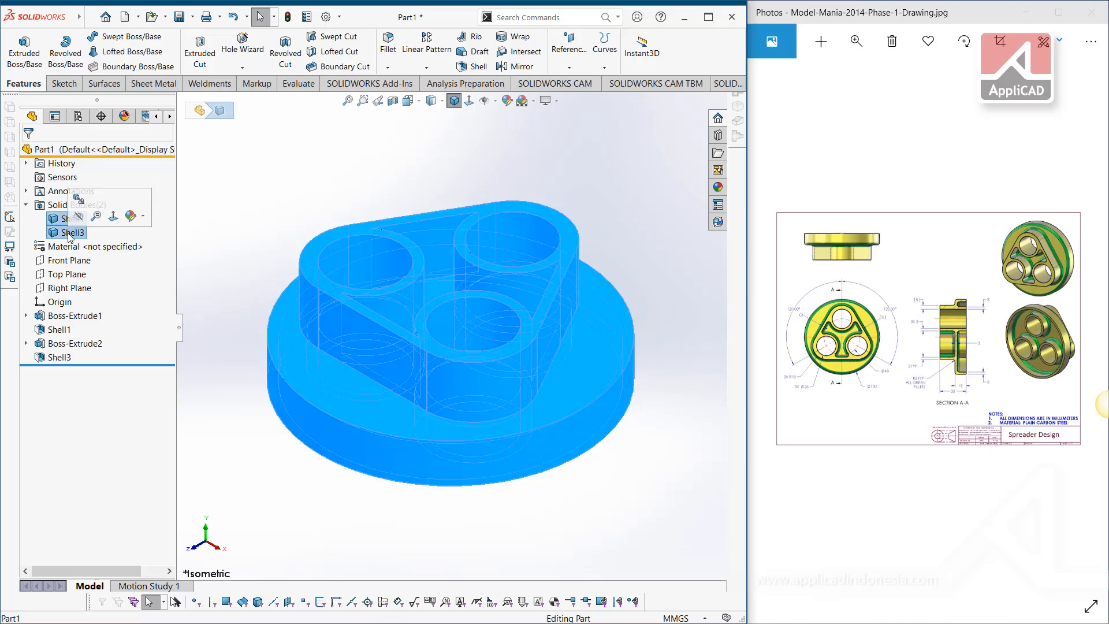
right_click(59, 237)
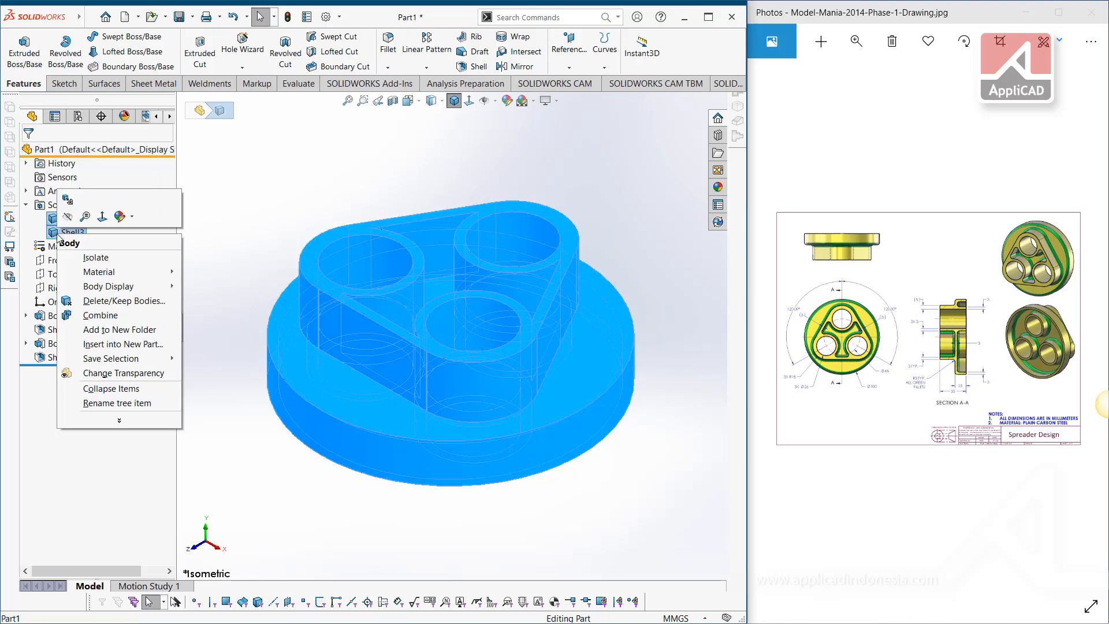
left_click(101, 315)
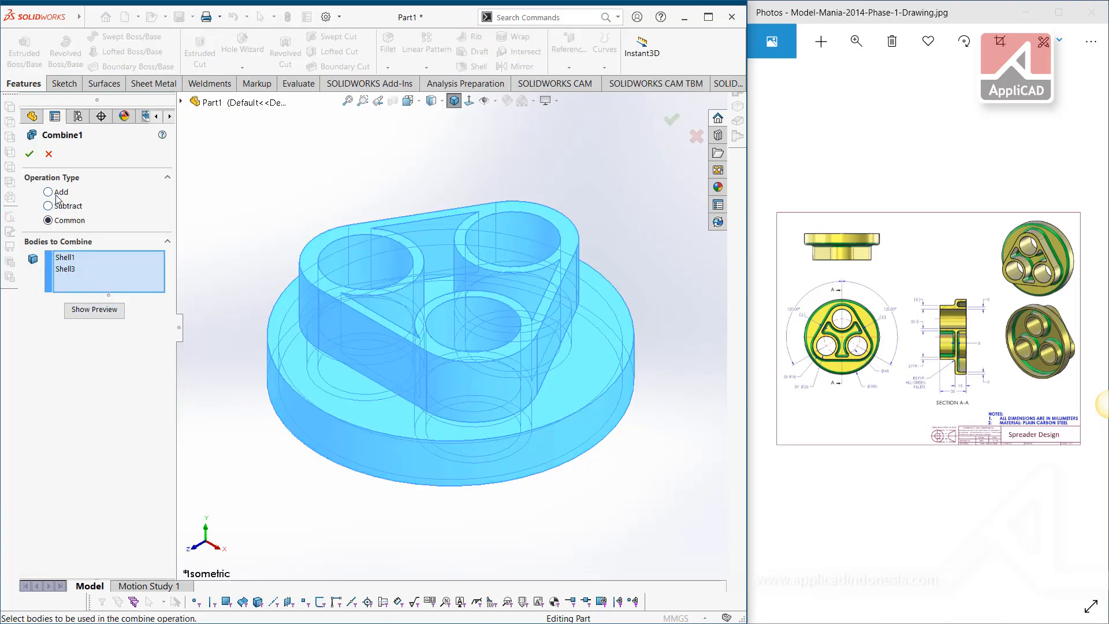
left_click(29, 153)
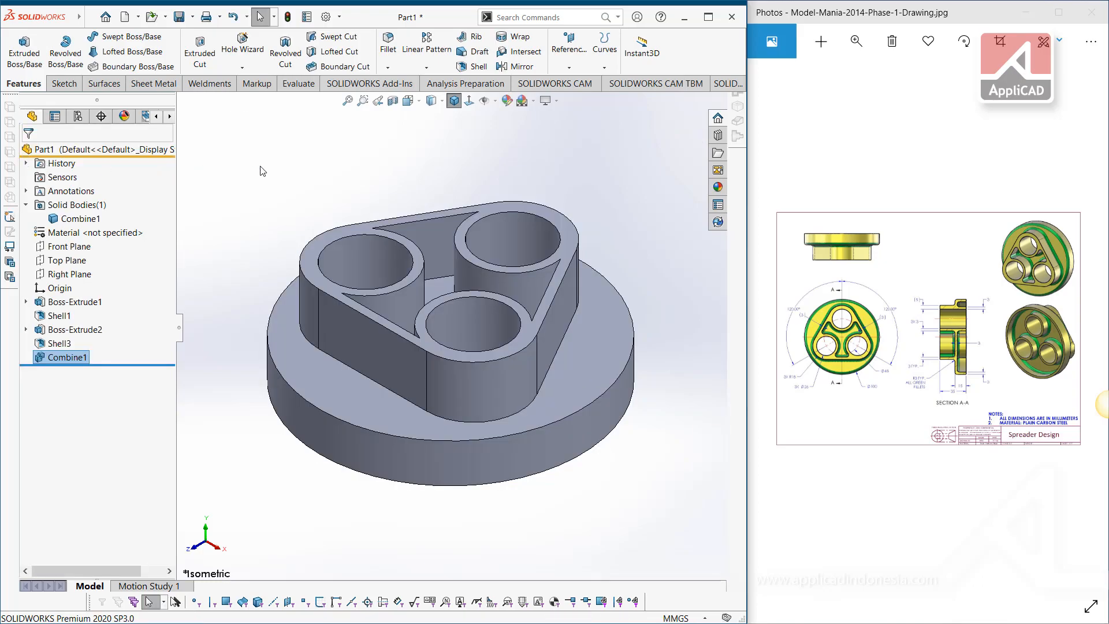
left_click(276, 164)
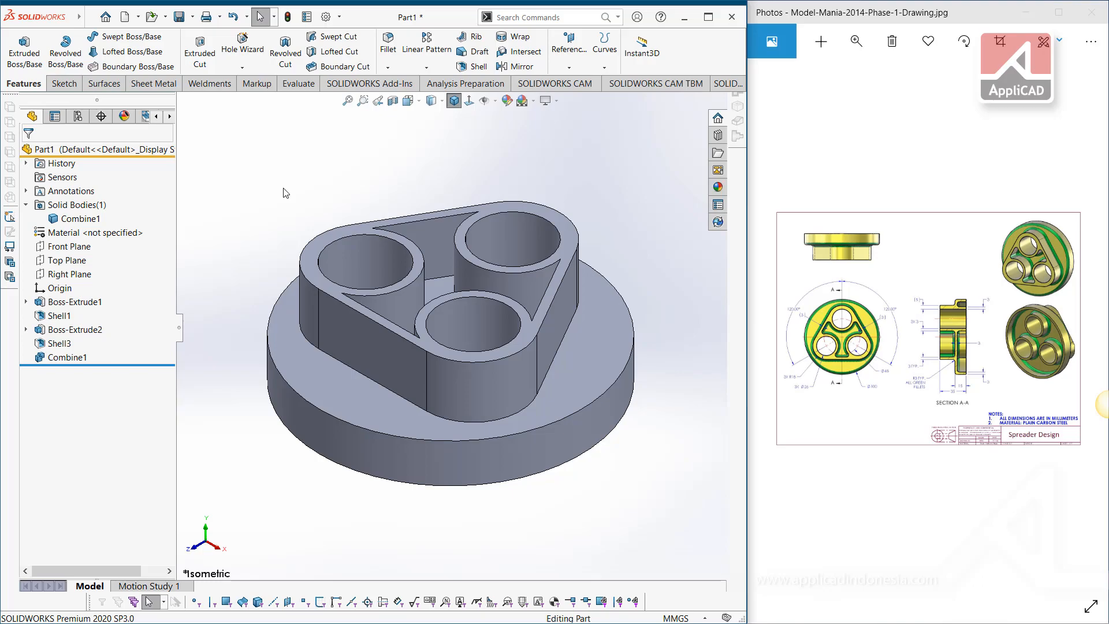
mouse_move(355, 277)
middle_mouse_down()
mouse_move(405, 254)
mouse_move(360, 276)
middle_mouse_up()
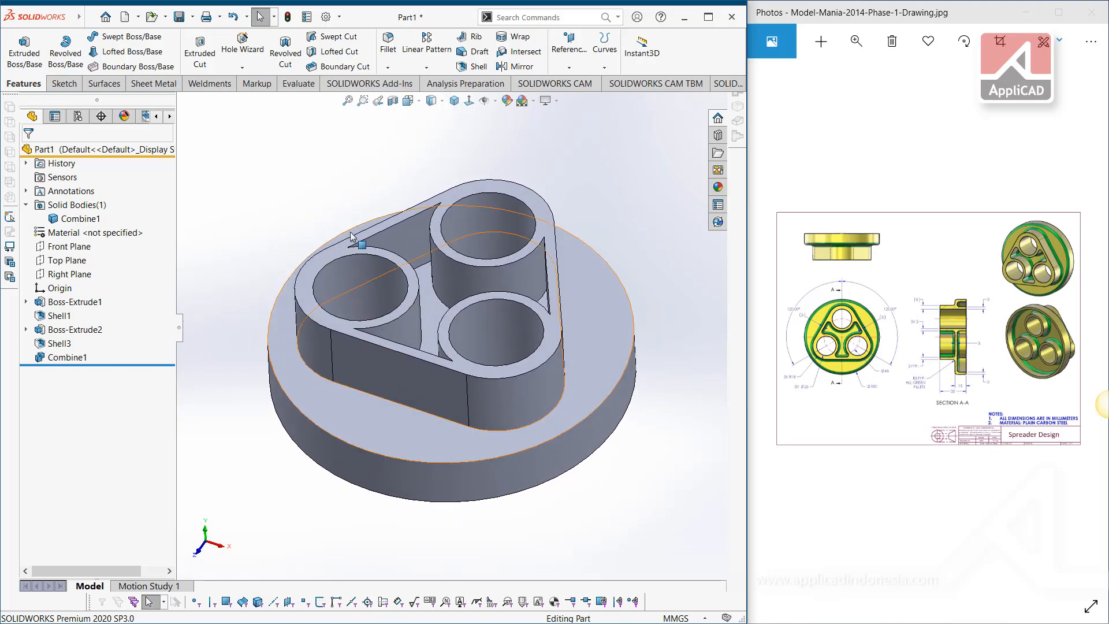
Start a symmetric fillet with the drawing's 3 mm typical radius and select the pocket floor face between the three cylindrical walls.
left_click(395, 50)
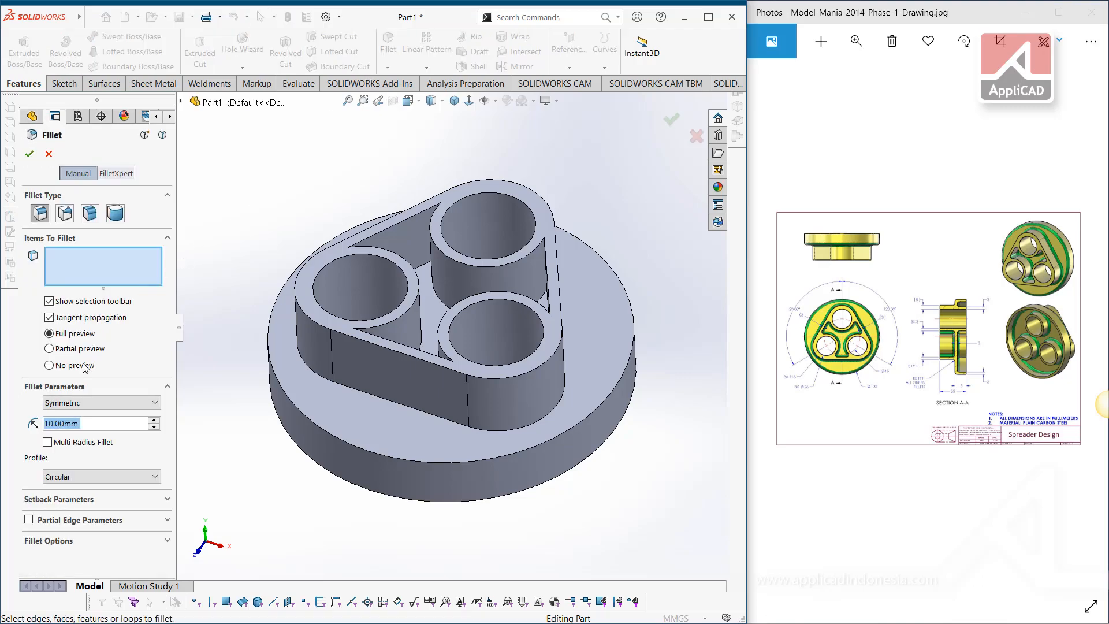
scroll(844, 336, "up", 5)
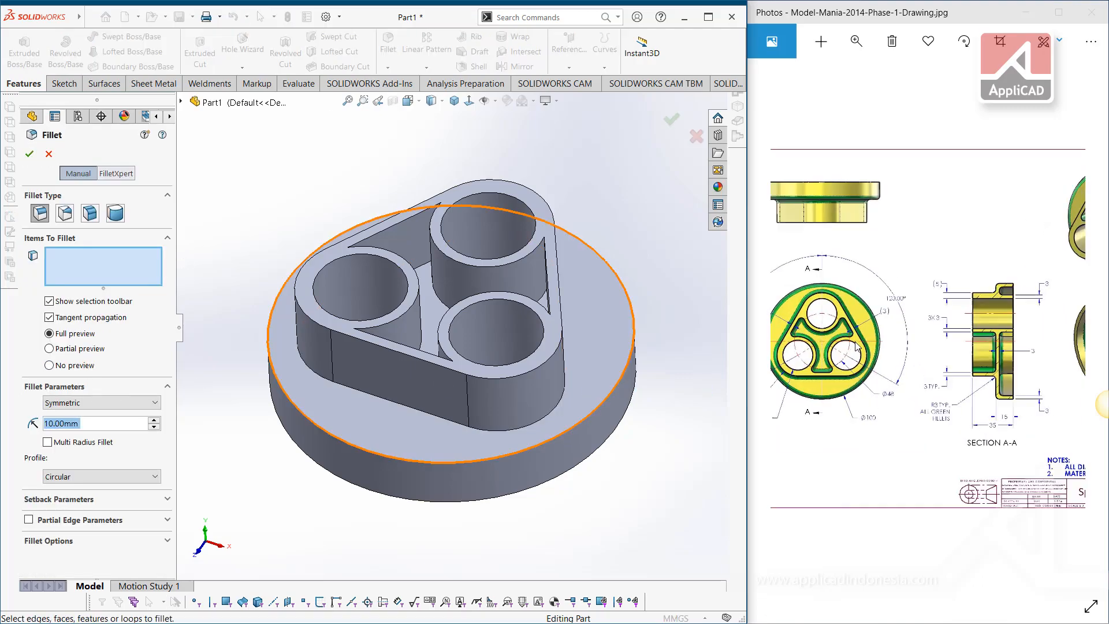
scroll(843, 333, "up", 2)
mouse_move(847, 260)
left_mouse_down()
mouse_move(957, 252)
mouse_move(902, 232)
left_mouse_up()
mouse_move(1034, 280)
left_mouse_down()
mouse_move(905, 272)
mouse_move(990, 337)
mouse_move(975, 308)
mouse_move(1007, 255)
left_mouse_up()
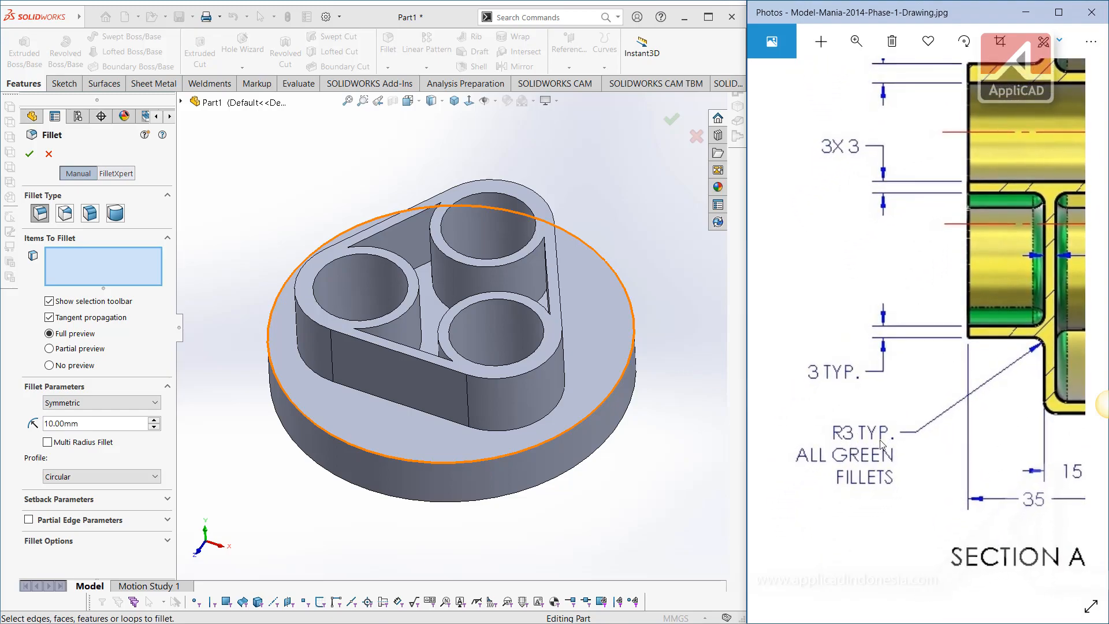
scroll(1048, 271, "down", 5)
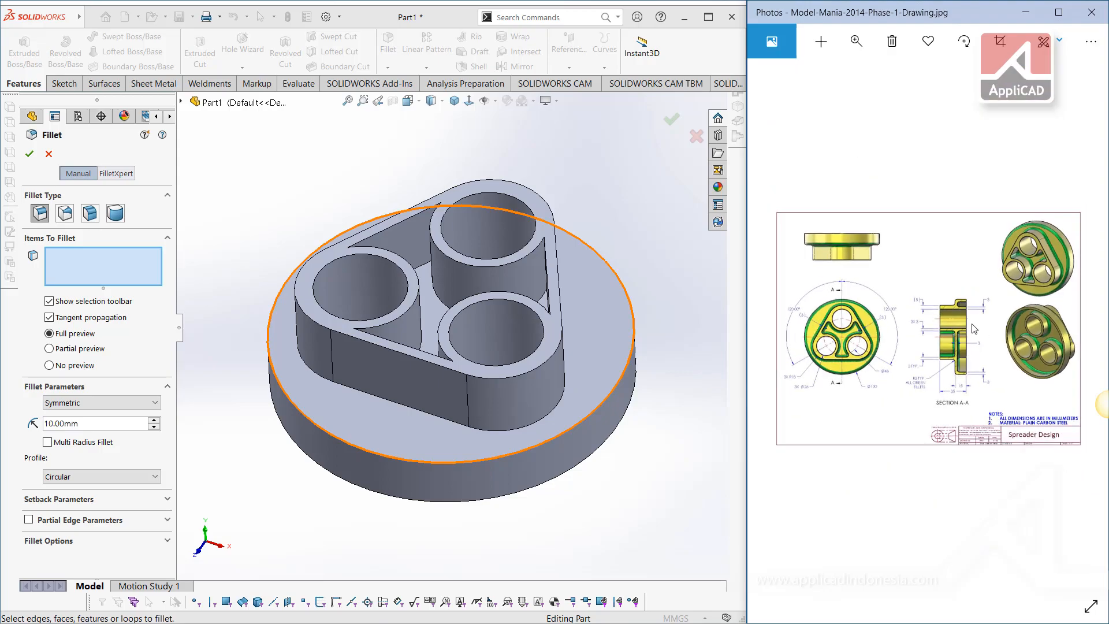
scroll(1021, 203, "up", 2)
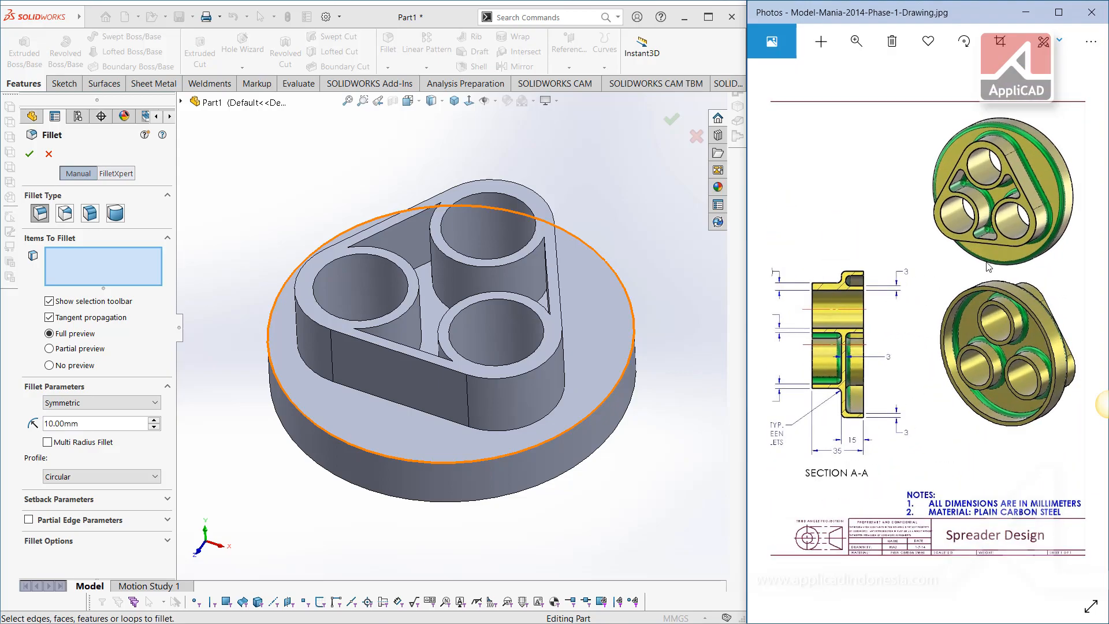
scroll(987, 267, "down", 2)
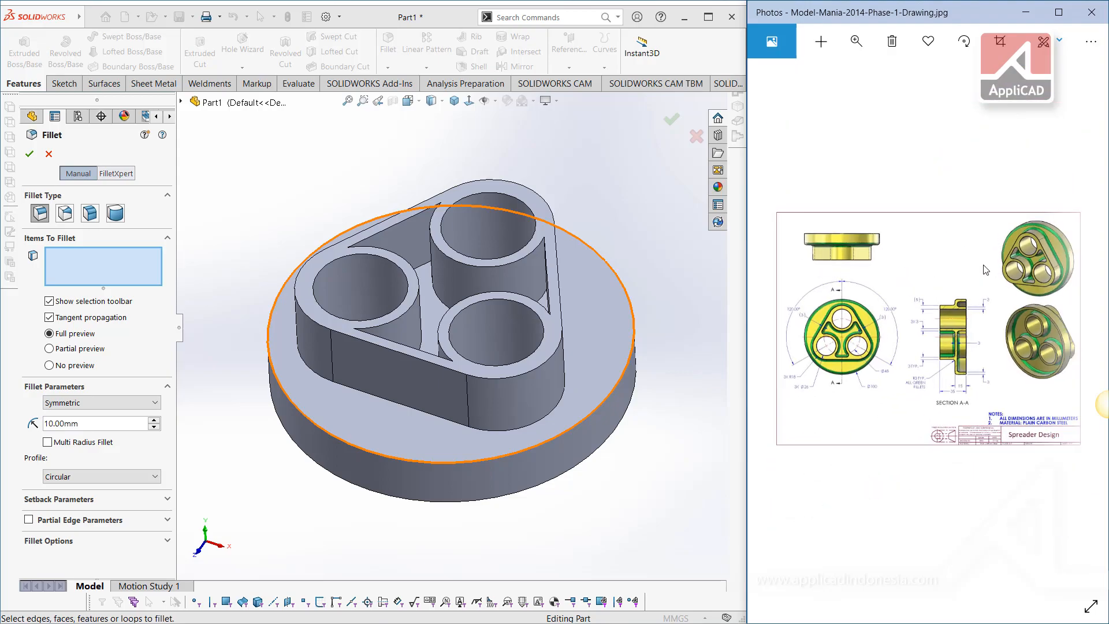
left_click(101, 428)
type("3")
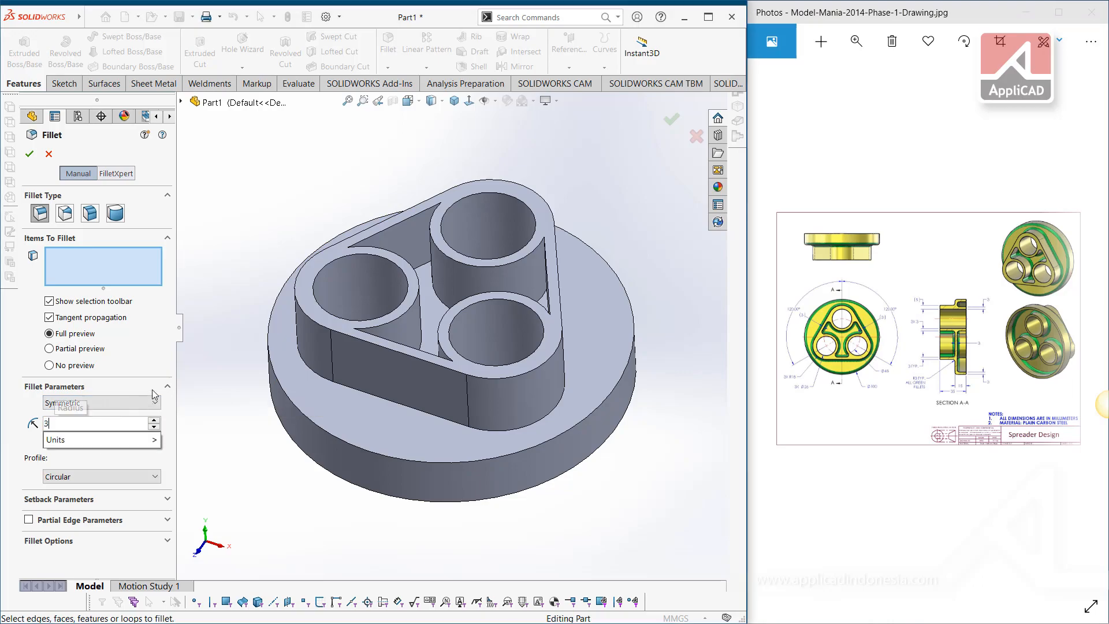
left_click(430, 304)
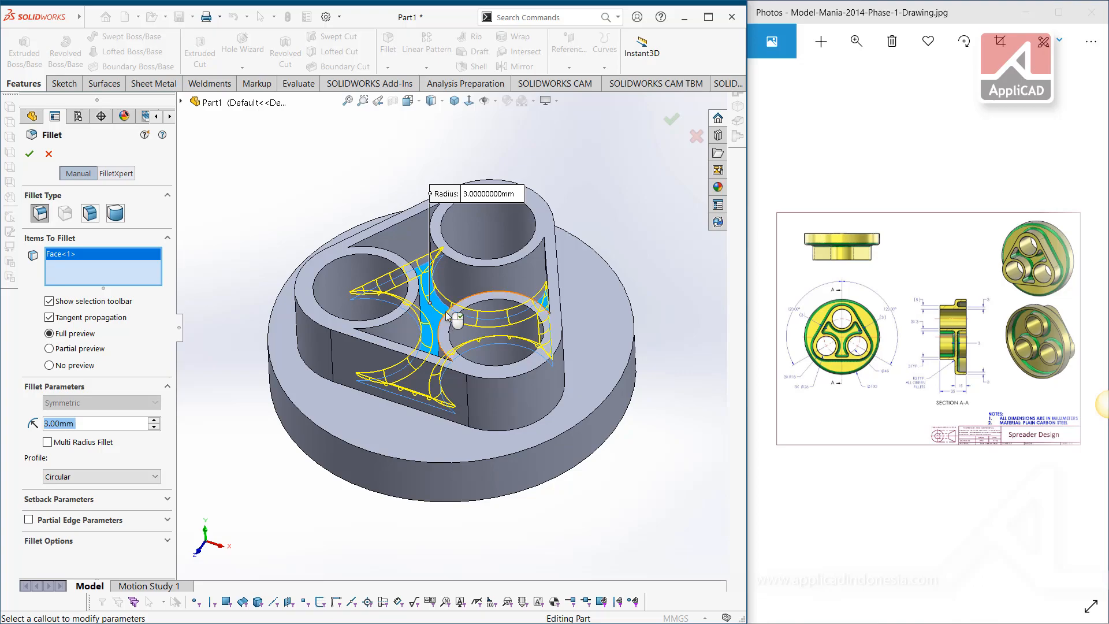
Add the pocket's vertical corner edges to the 3 mm fillet, extending one picked edge to its five connected edges.
scroll(434, 306, "up", 5)
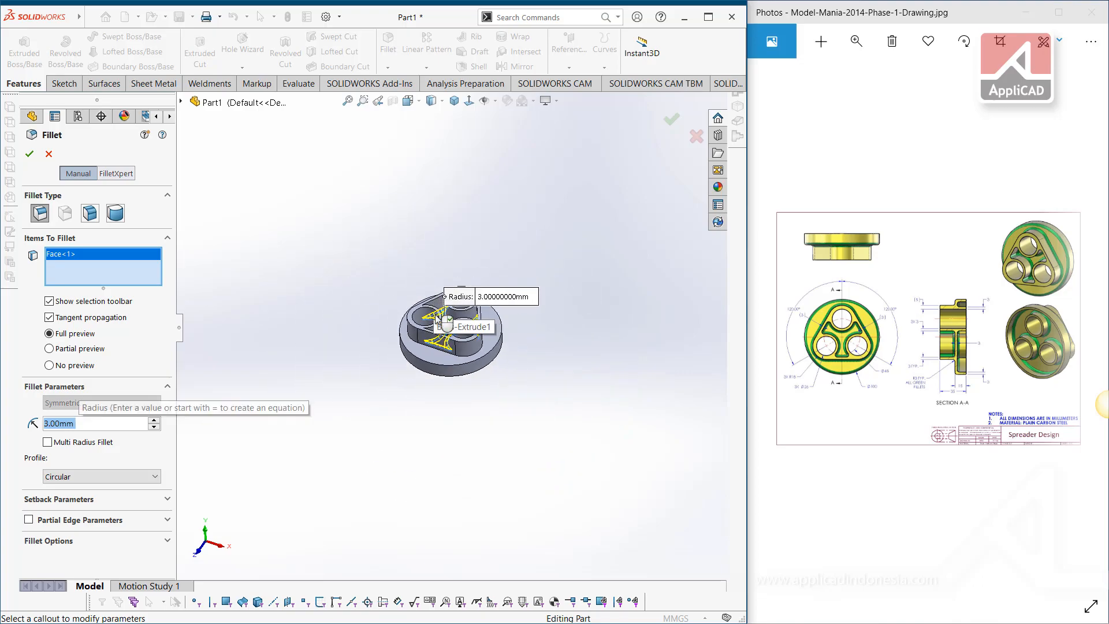
scroll(454, 311, "down", 5)
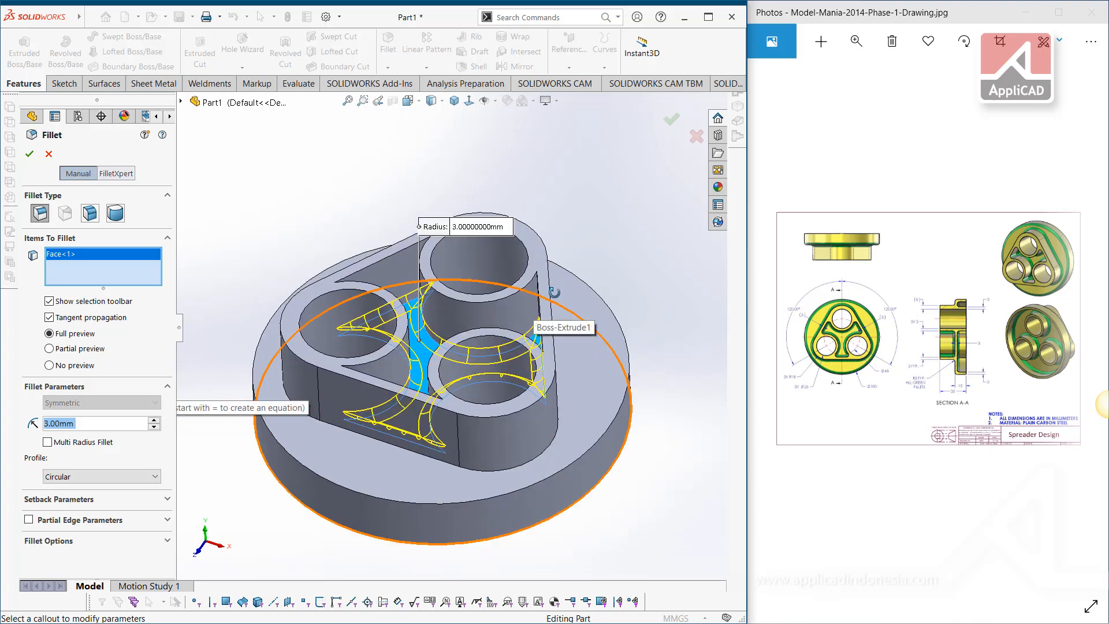
middle_click_drag(533, 299, 544, 296)
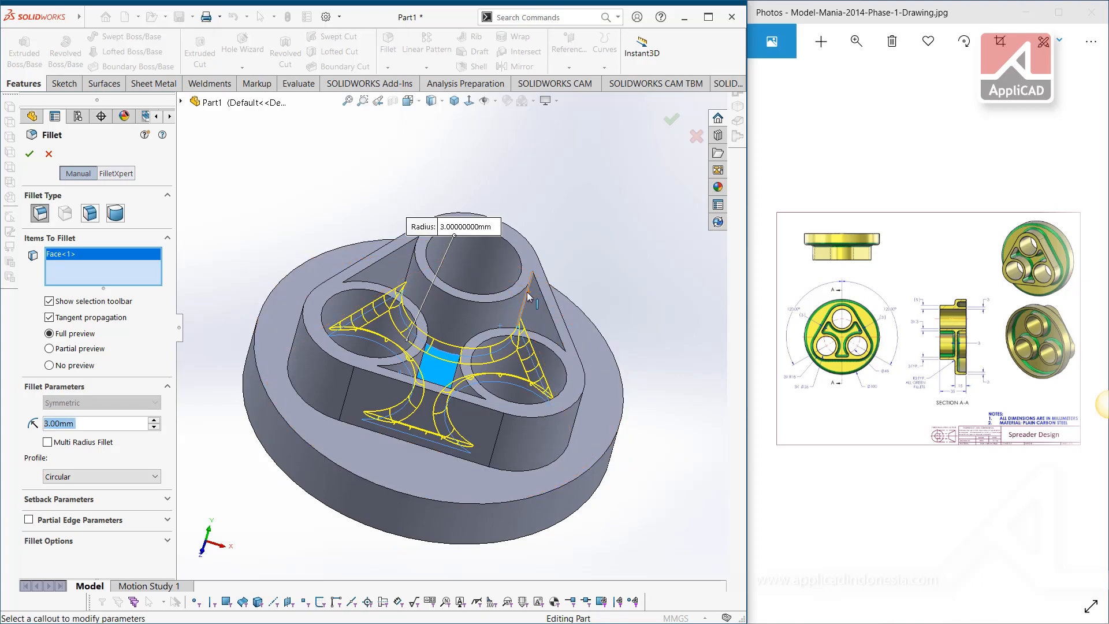
left_click(528, 297)
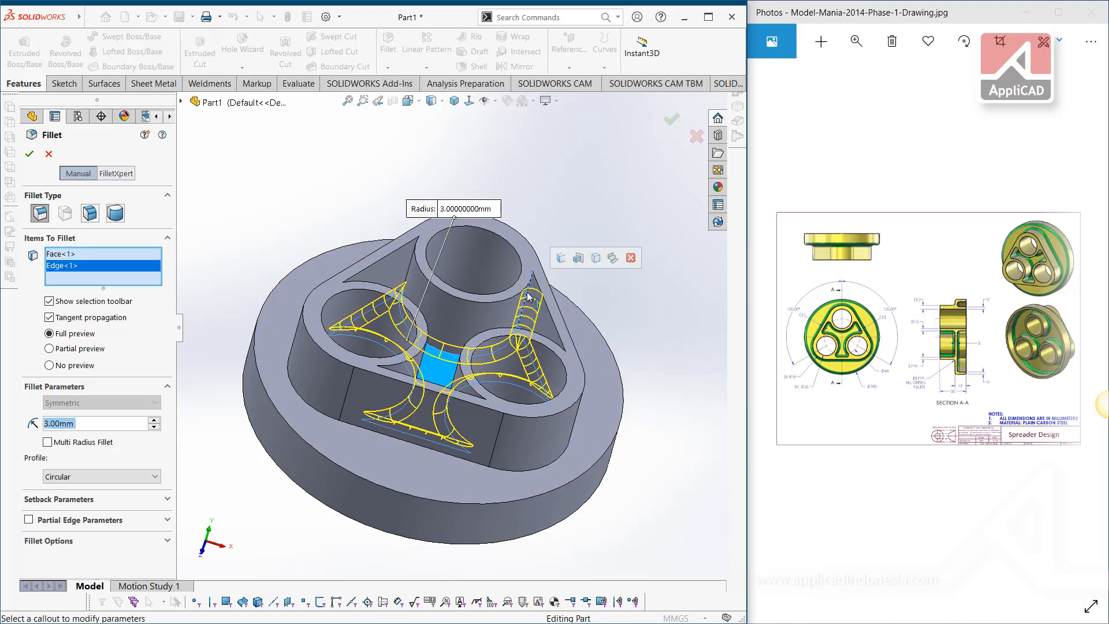
left_click(565, 261)
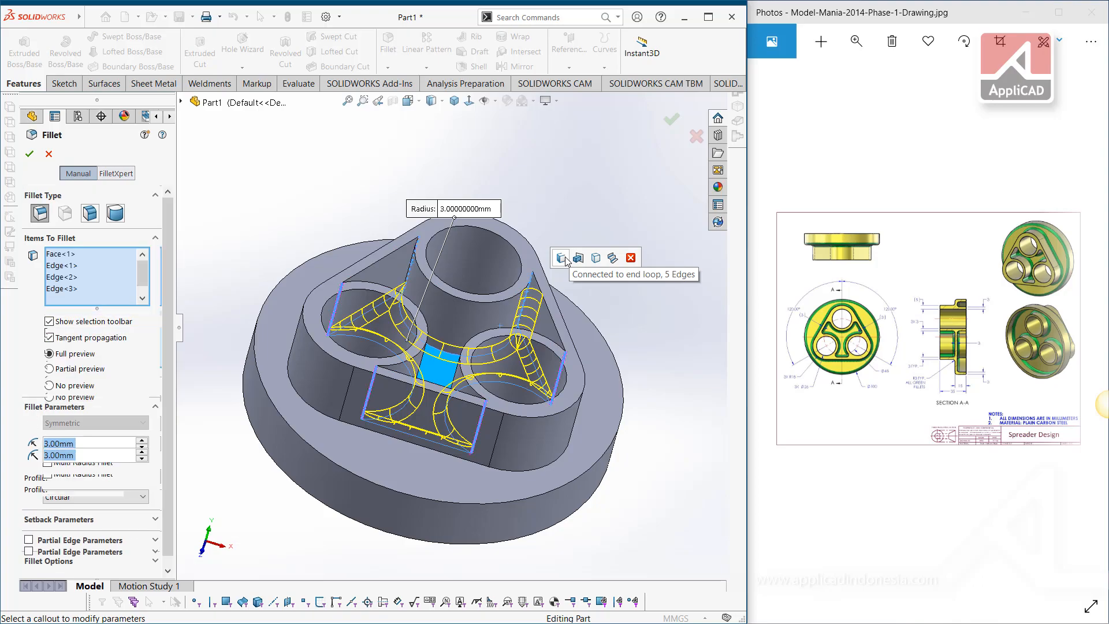
Add the edge around the triangular boss's base and the disc's outer rim edge to the 3 mm fillet.
left_click(854, 337)
scroll(853, 338, "up", 5)
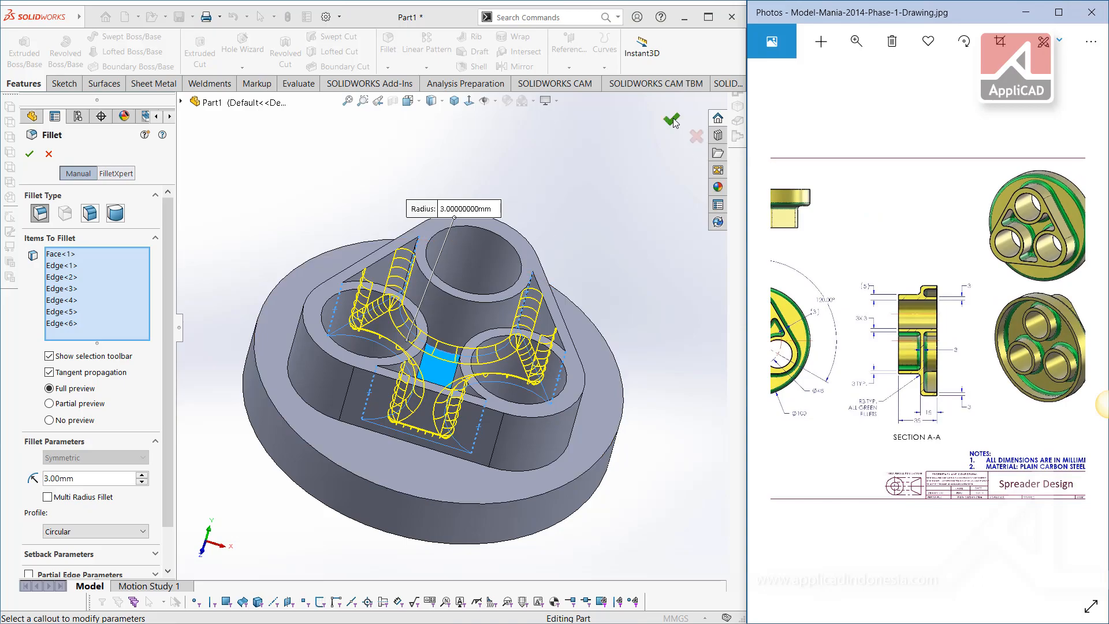
left_click(305, 402)
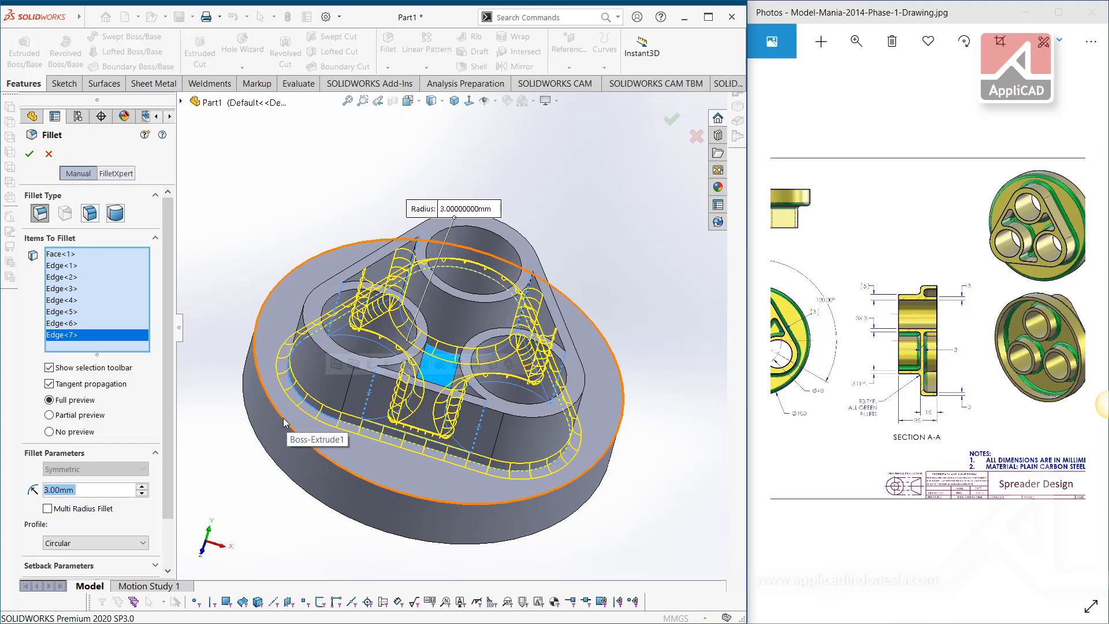
left_click(285, 424)
Add the recessed floor face on the disc's underside to the 3 mm fillet and apply the fillet.
middle_click_drag(292, 420, 390, 299)
left_click(290, 408)
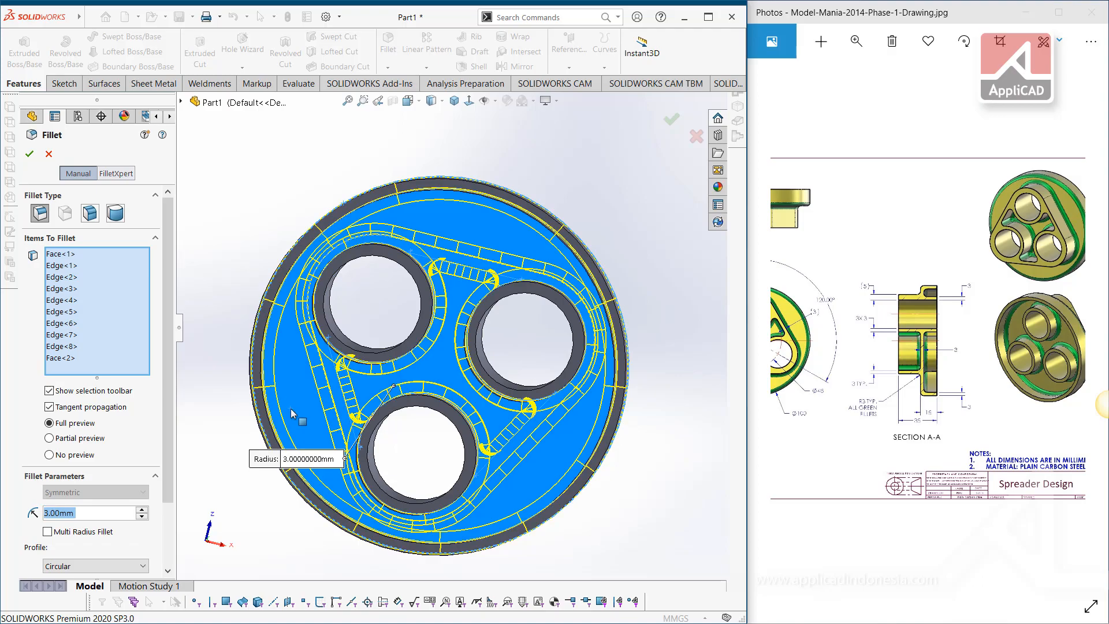
middle_click_drag(290, 408, 293, 376)
left_click(669, 120)
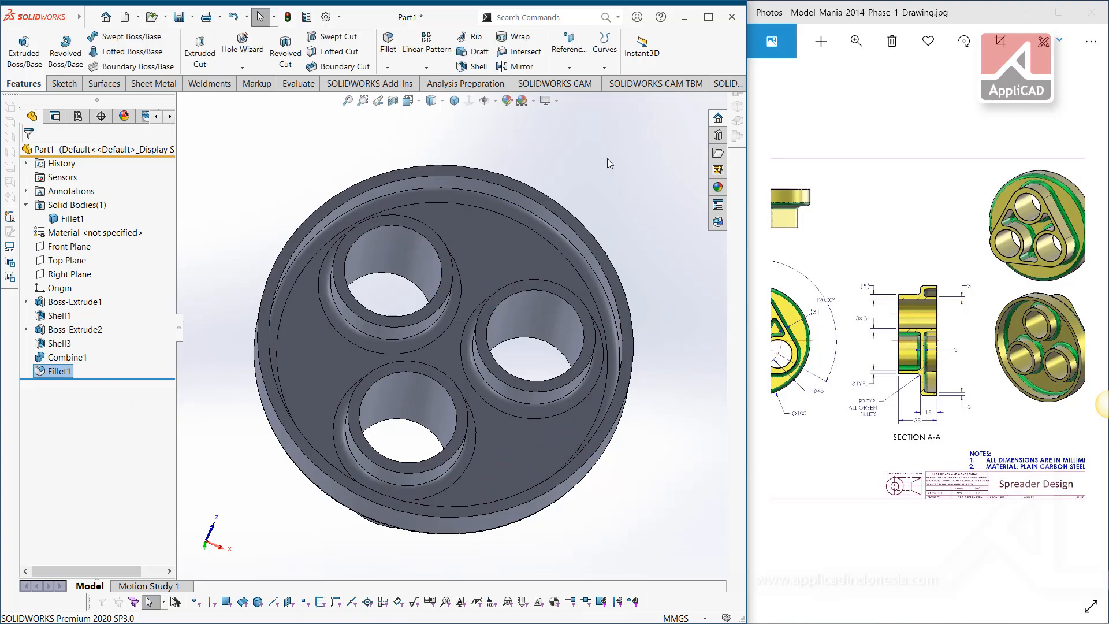
Reopen the finished fillet to review its selected edges and faces, close it, and show the part in isometric view.
mouse_move(618, 163)
middle_mouse_down()
mouse_move(624, 173)
mouse_move(614, 173)
middle_mouse_up()
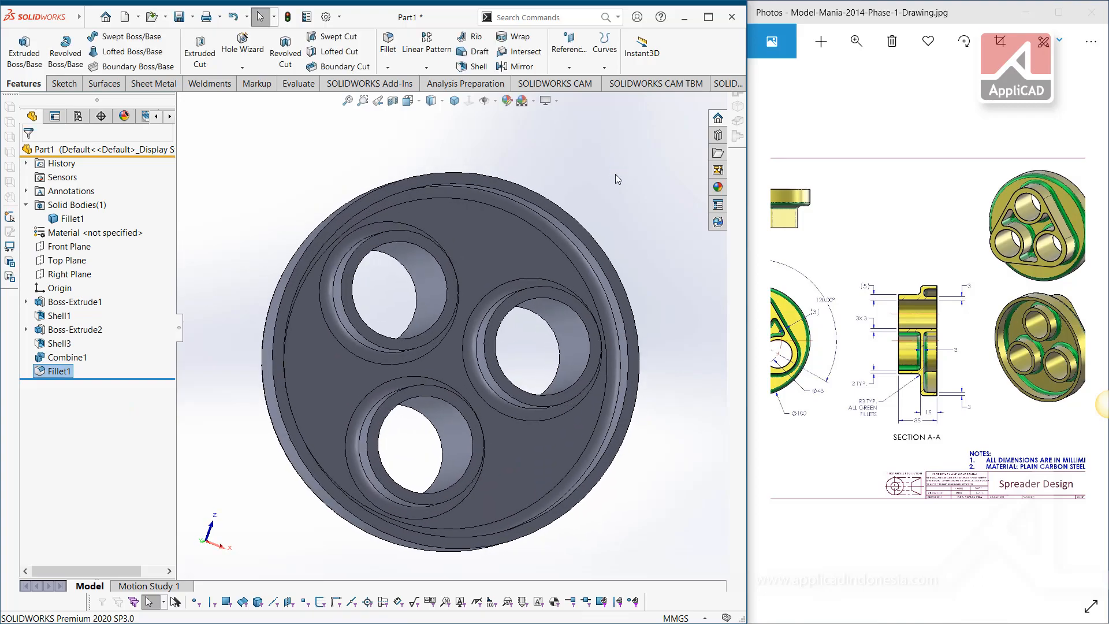
right_click(57, 371)
left_click(66, 294)
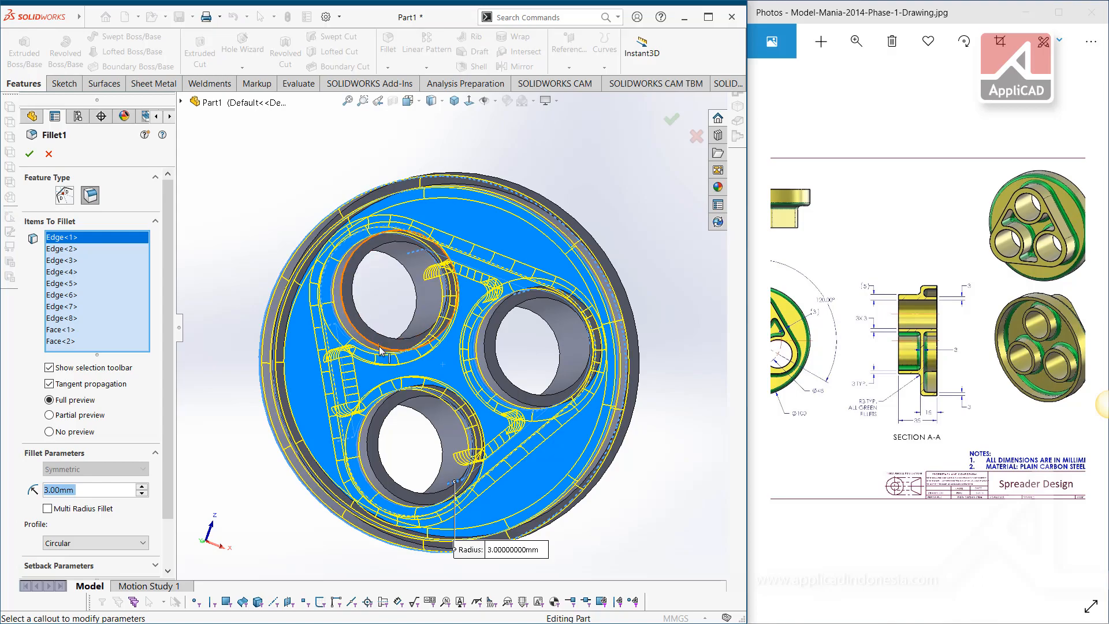
middle_click_drag(382, 350, 400, 435)
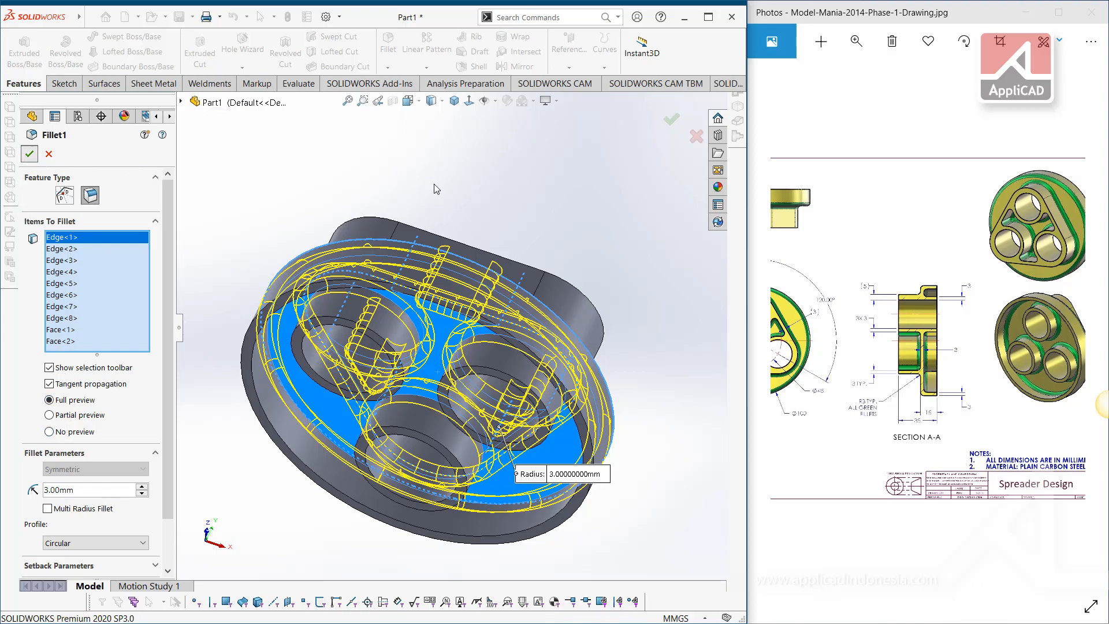
left_click(454, 101)
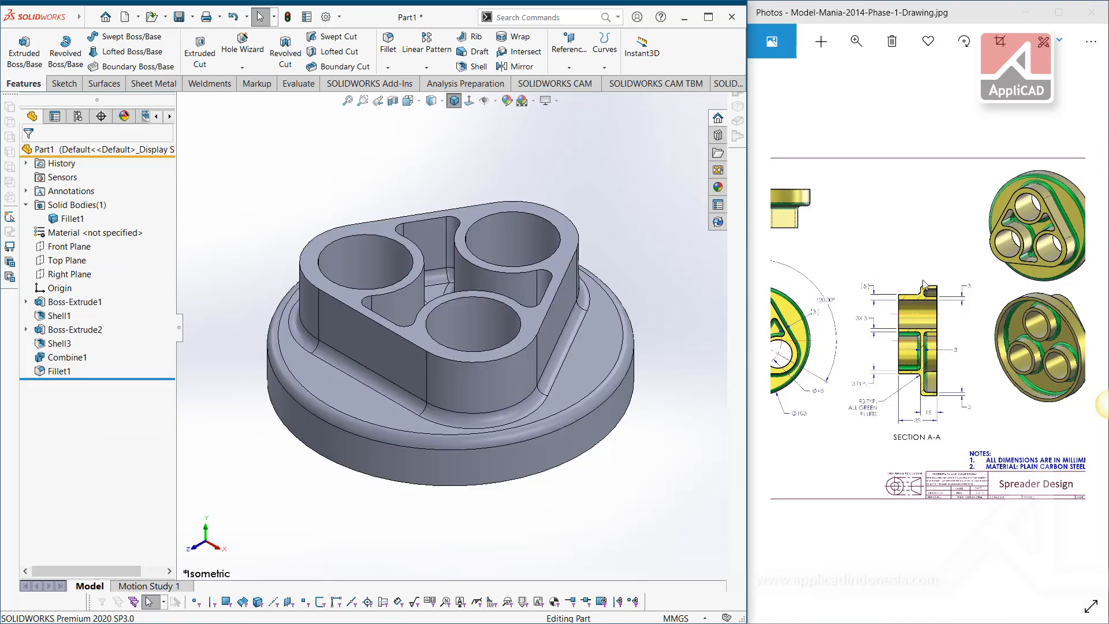
scroll(923, 283, "down", 3)
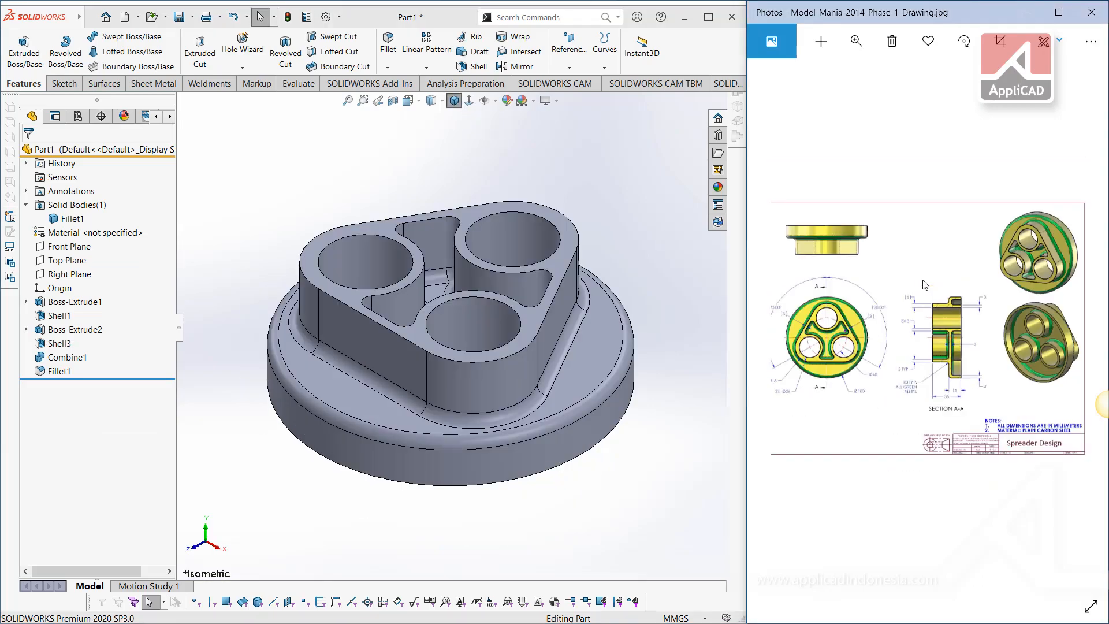
left_click(402, 173)
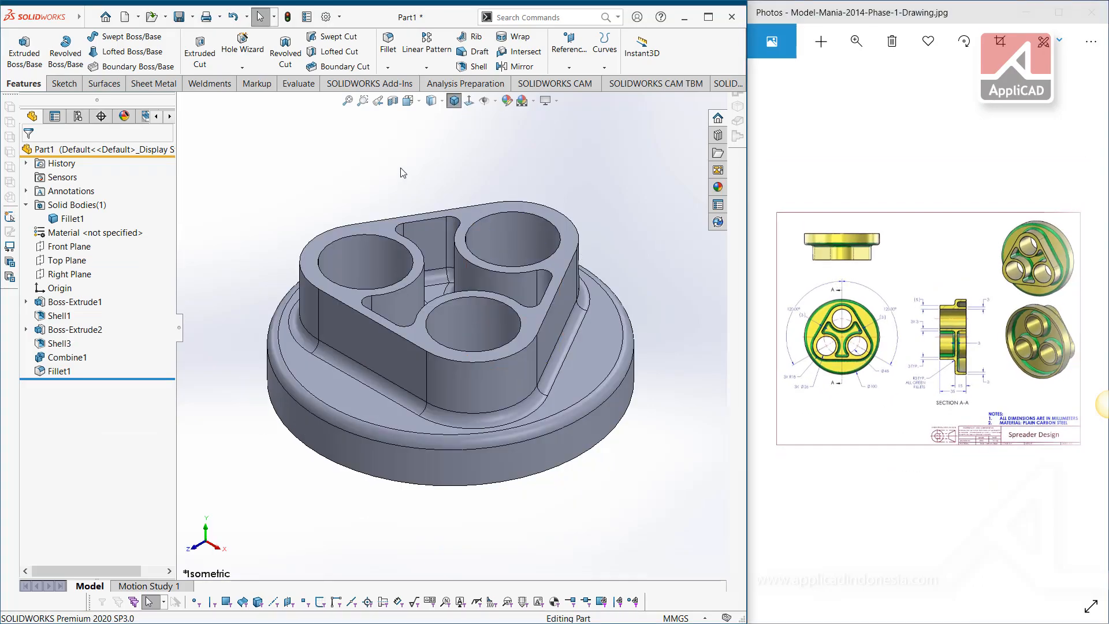
Check the material note in the Spreader Design drawing and assign Plain Carbon Steel to the part.
left_click(990, 421)
scroll(982, 425, "up", 5)
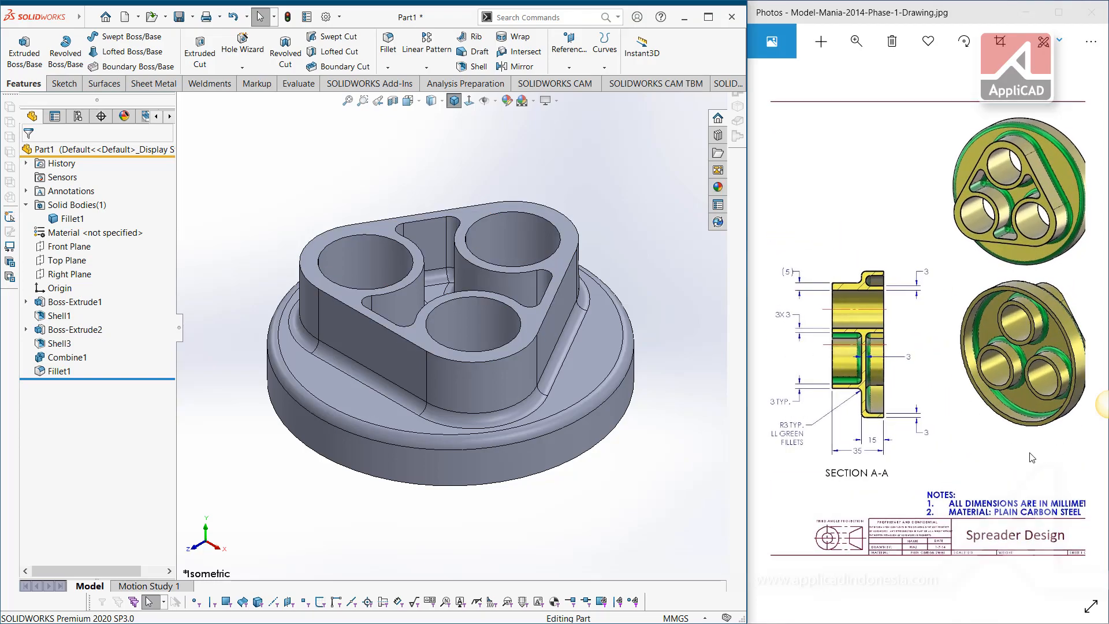
scroll(964, 429, "down", 2)
scroll(964, 428, "down", 3)
left_click(250, 169)
left_click(26, 204)
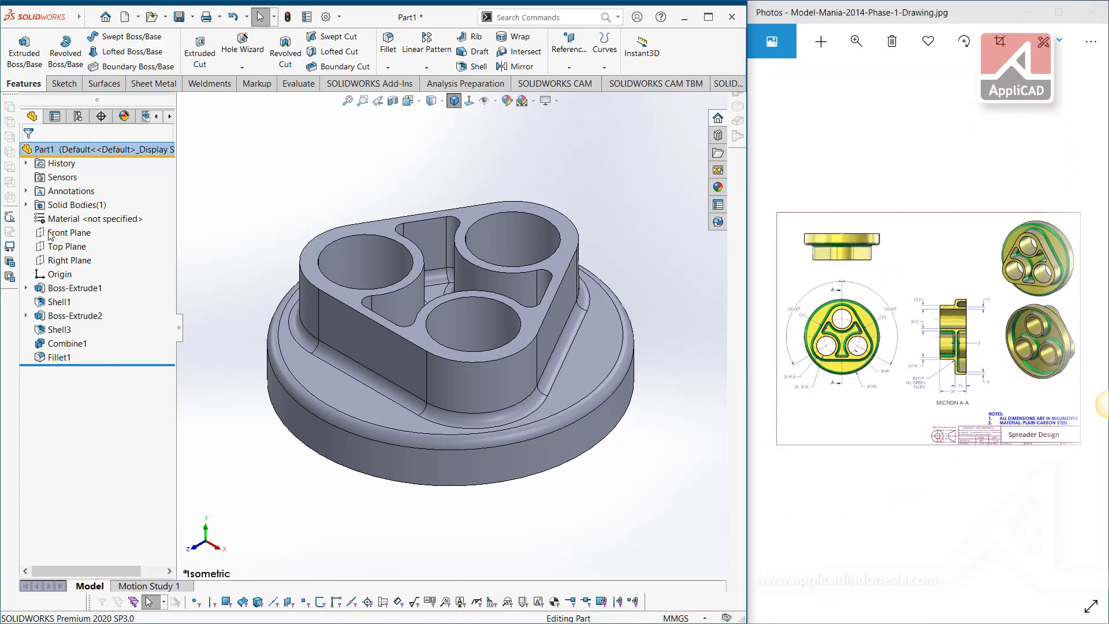
right_click(60, 224)
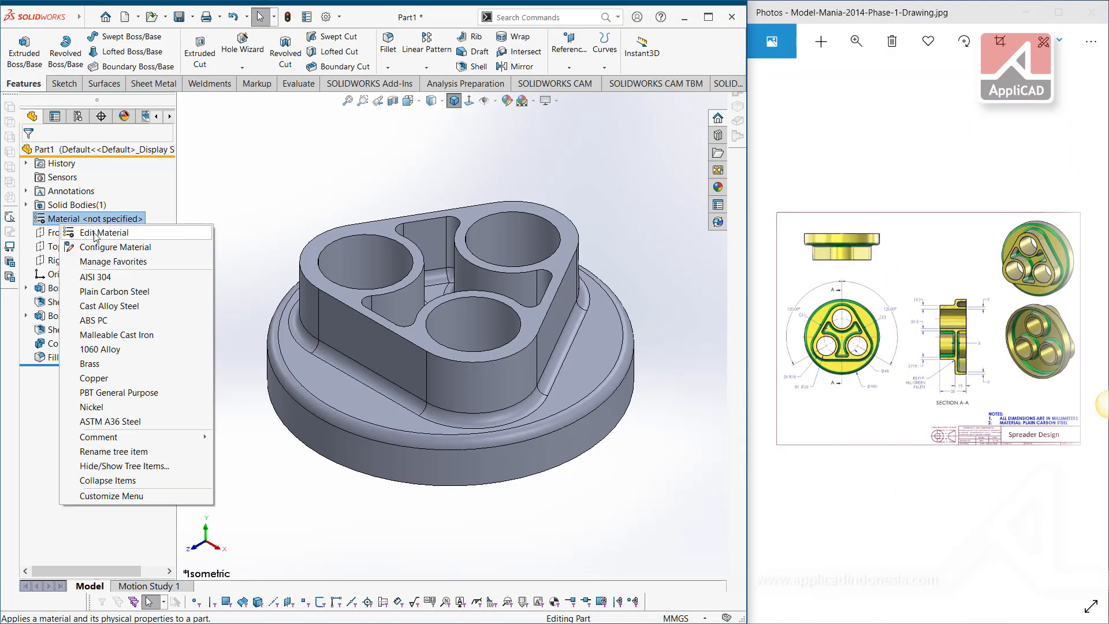
left_click(111, 293)
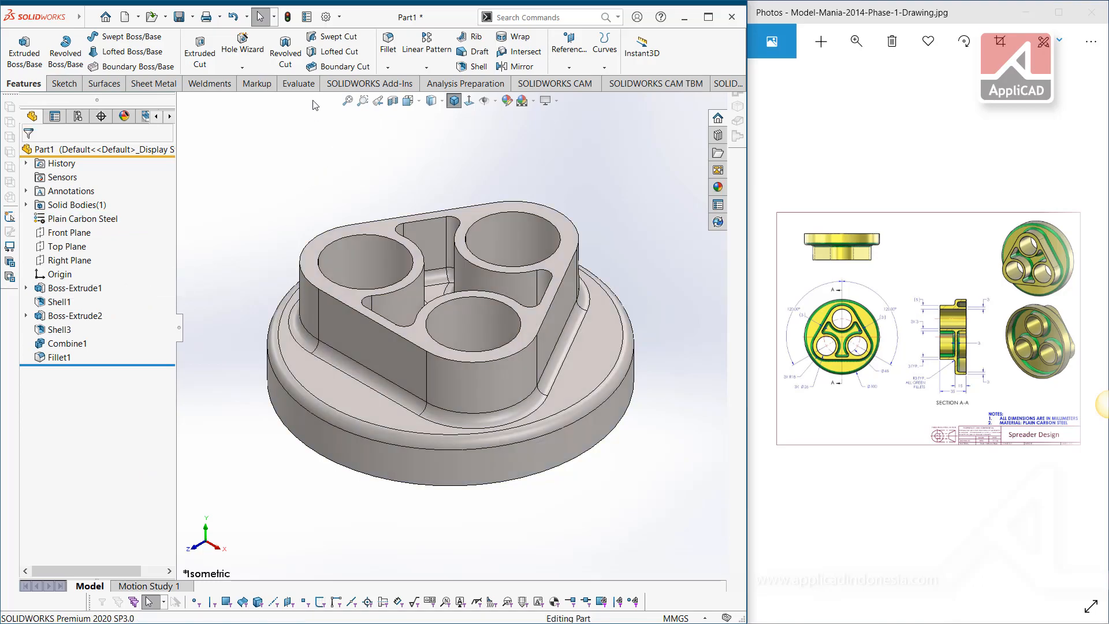
Evaluate the part's mass properties, examine the mass value, and close the report.
left_click(301, 86)
left_click(189, 68)
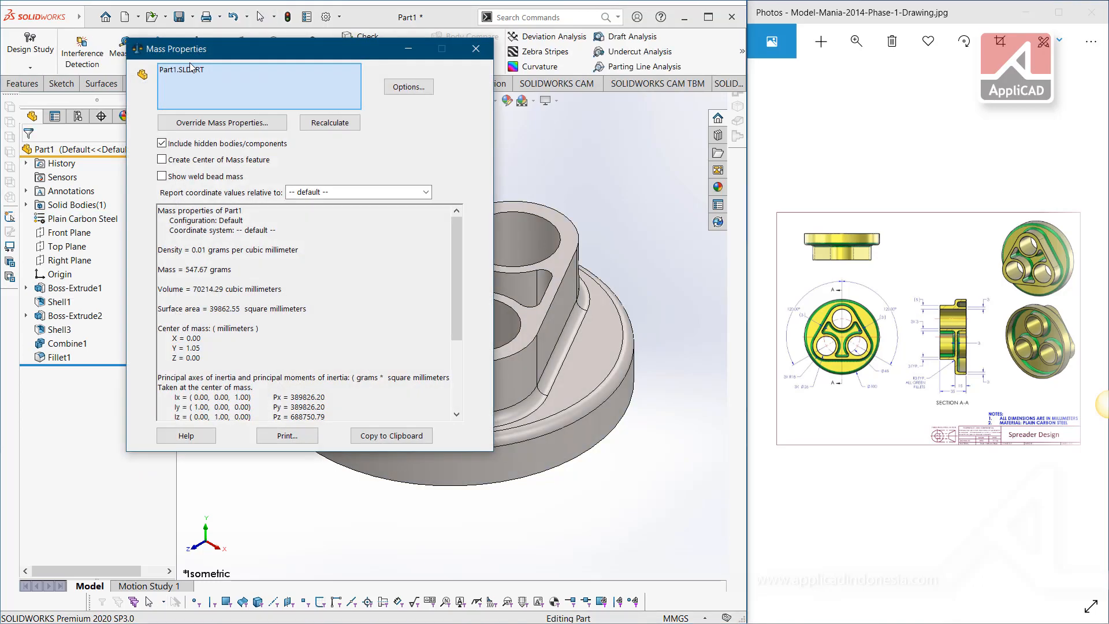
left_click_drag(178, 269, 269, 275)
left_click(258, 267)
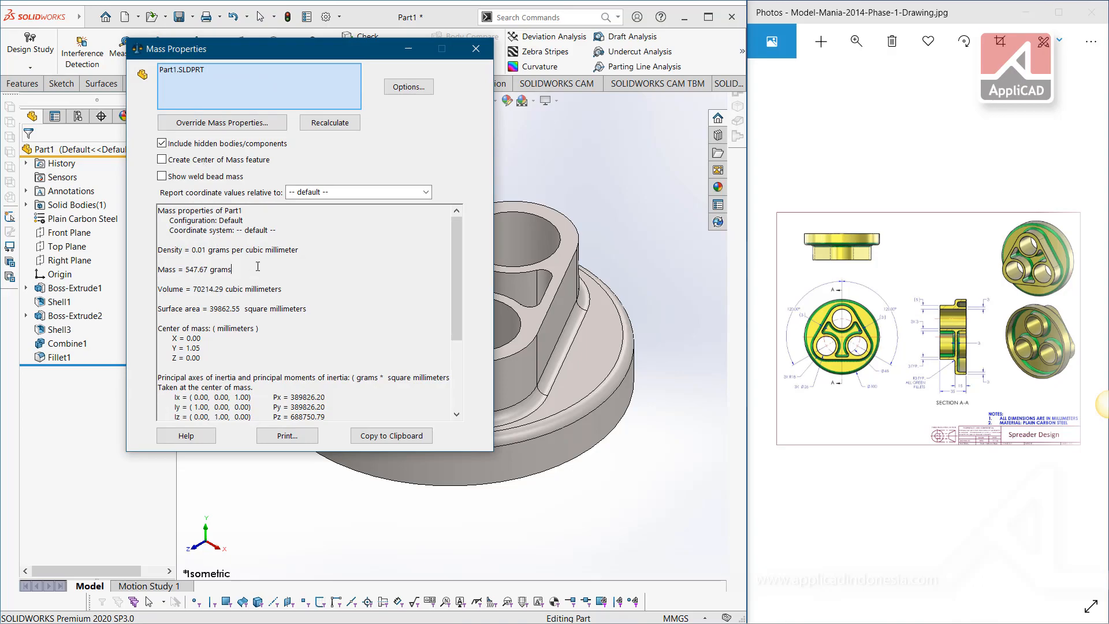
left_click(476, 49)
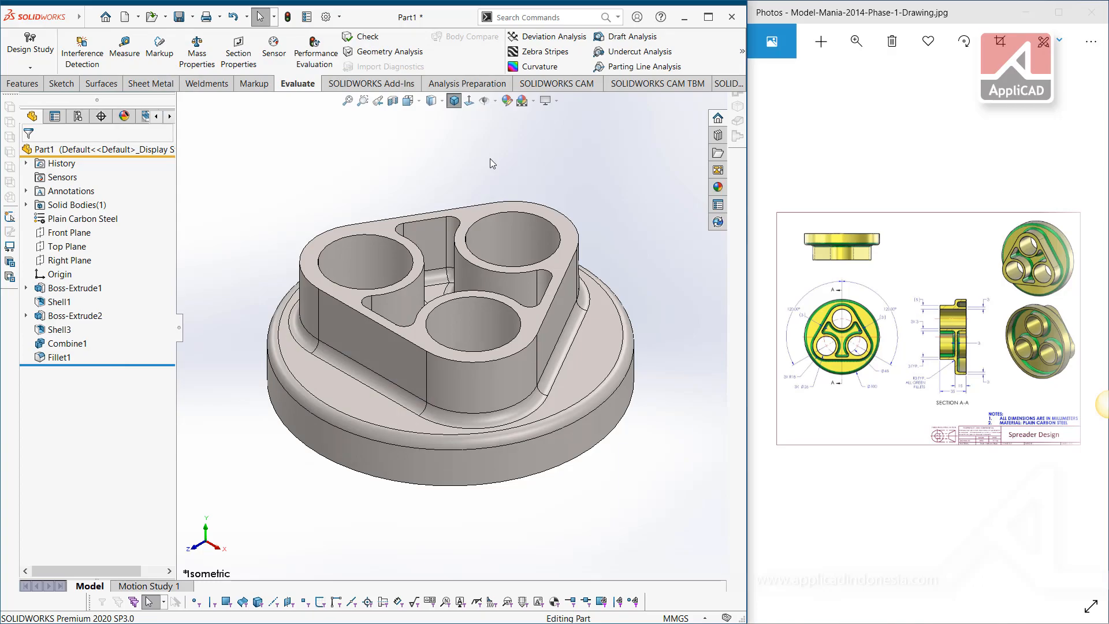